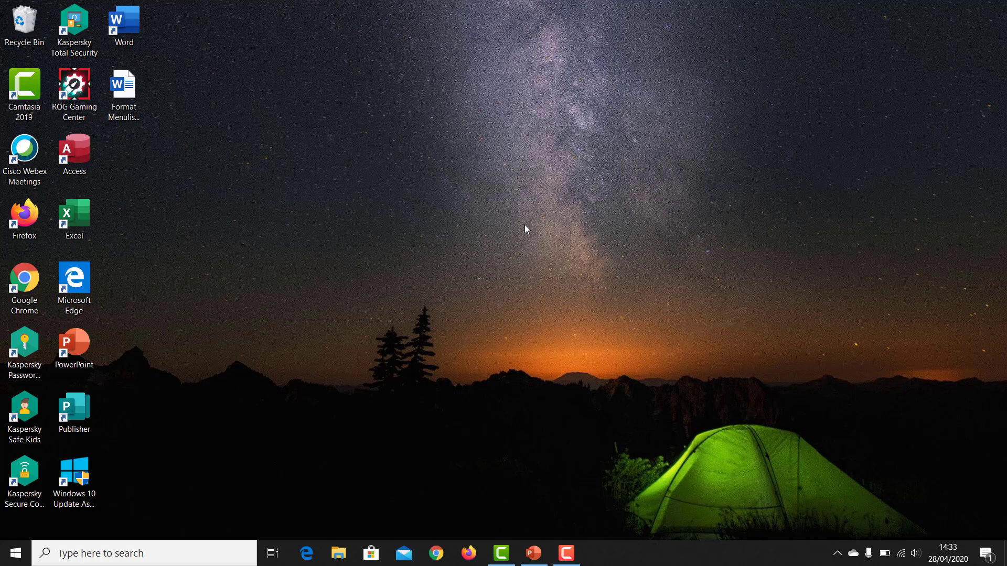
- Open a blank document in Word to examine its ribbon, and close Word again
{"action": "double_click", "coordinate": [128, 18]}
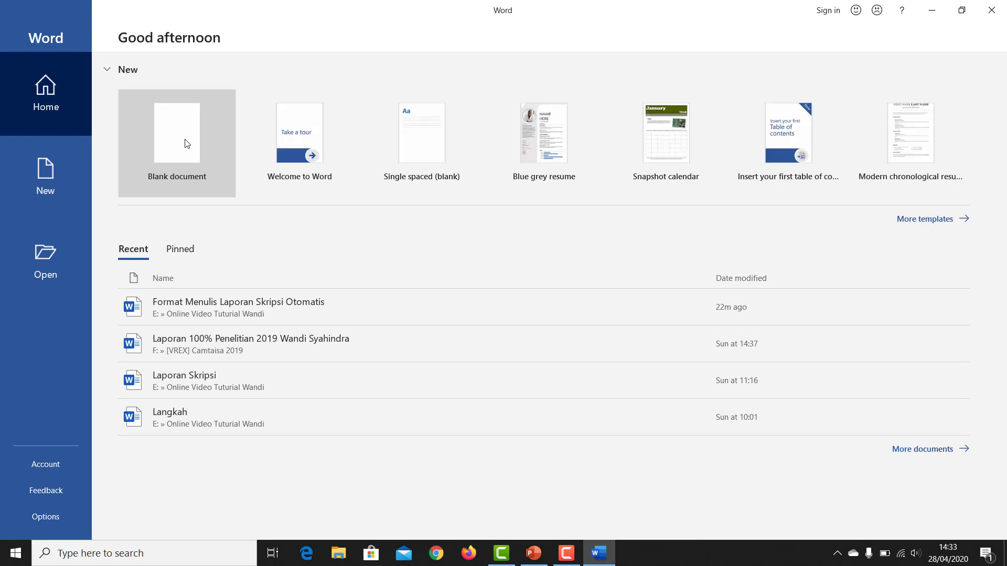
{"action": "left_click", "coordinate": [191, 144]}
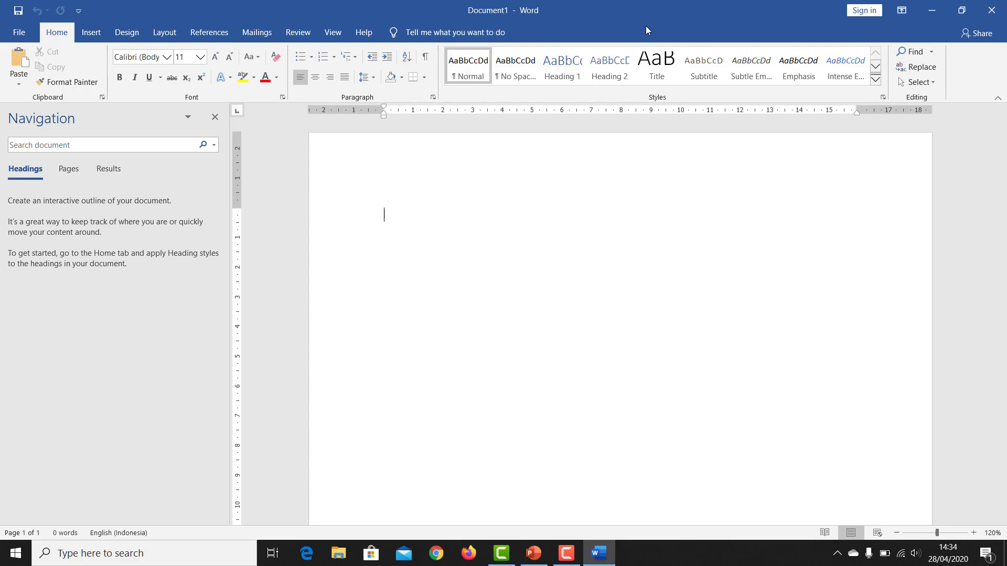
{"action": "left_click", "coordinate": [997, 9]}
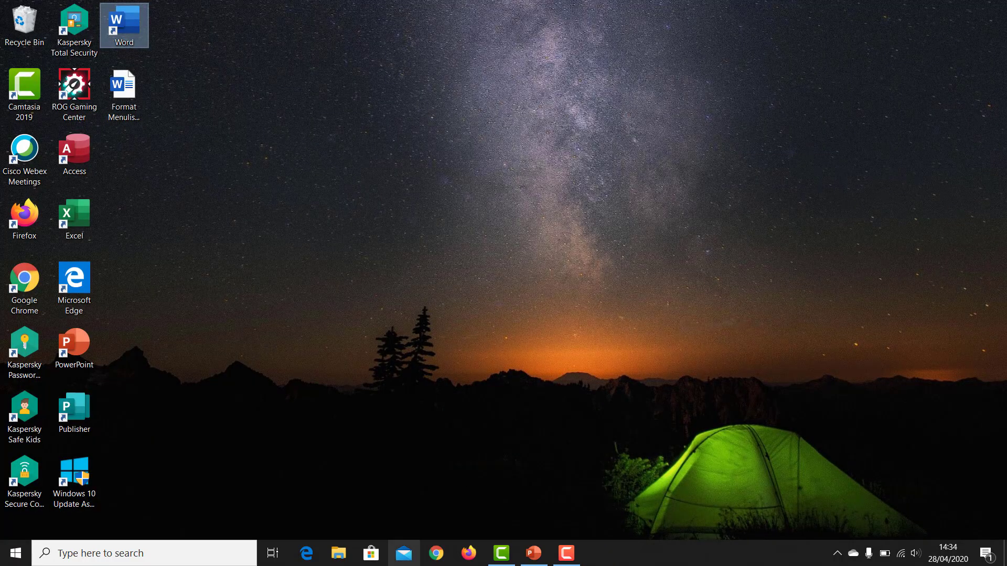
- Switch to Google Chrome and go to the website zotero.org
{"action": "left_click", "coordinate": [436, 553]}
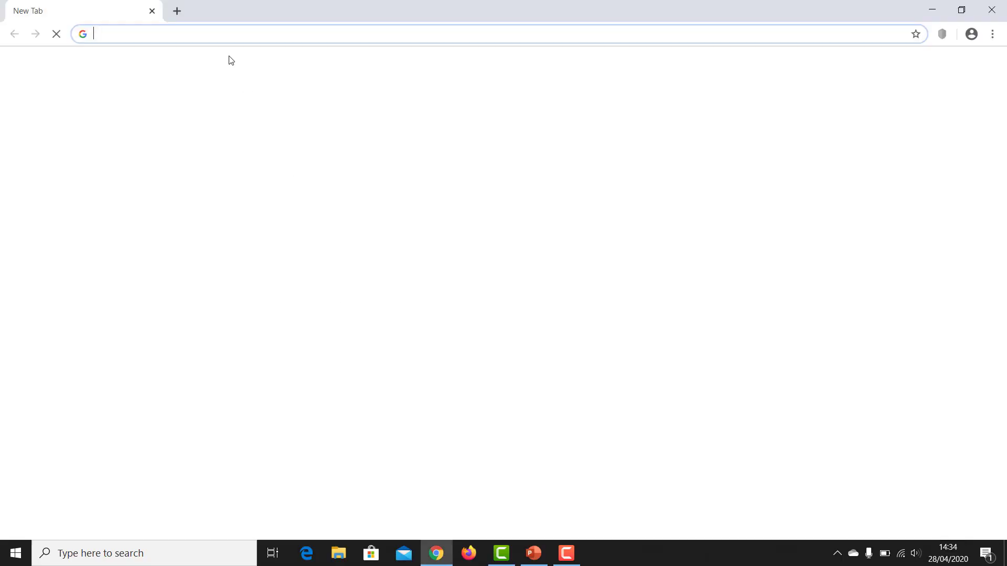
{"action": "left_click", "coordinate": [401, 255]}
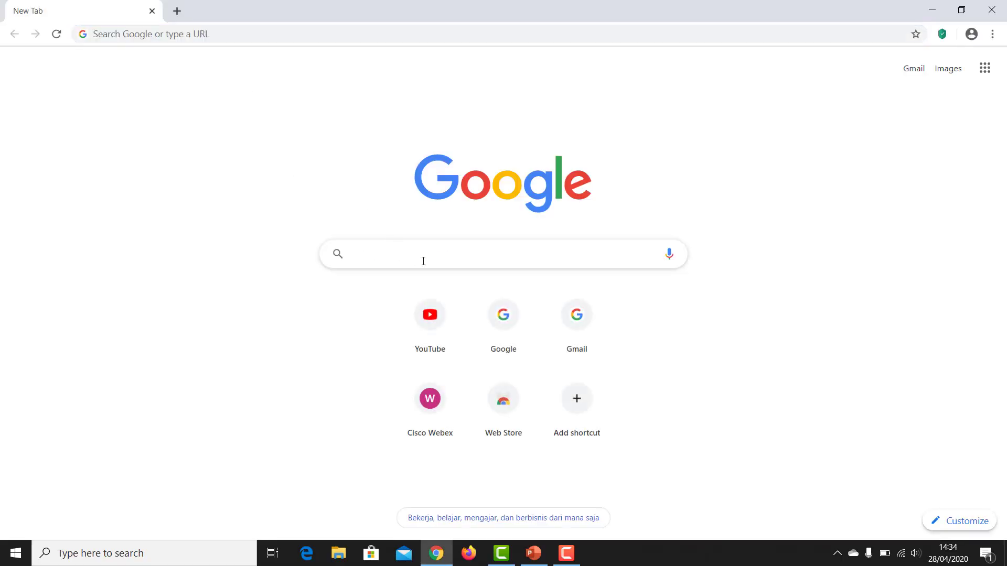
{"action": "type", "text": "zote"}
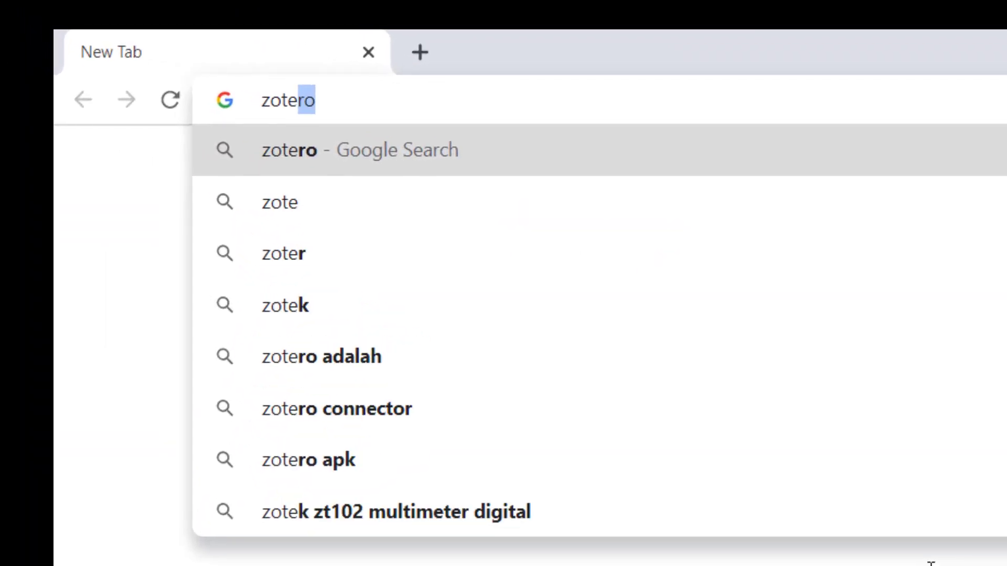
{"action": "type", "text": "ro"}
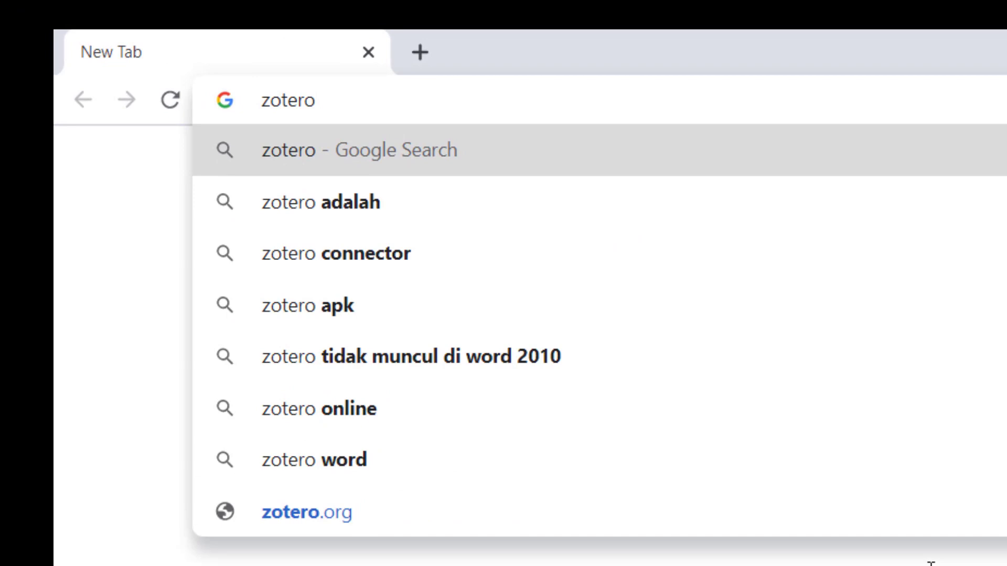
{"action": "type", "text": "."}
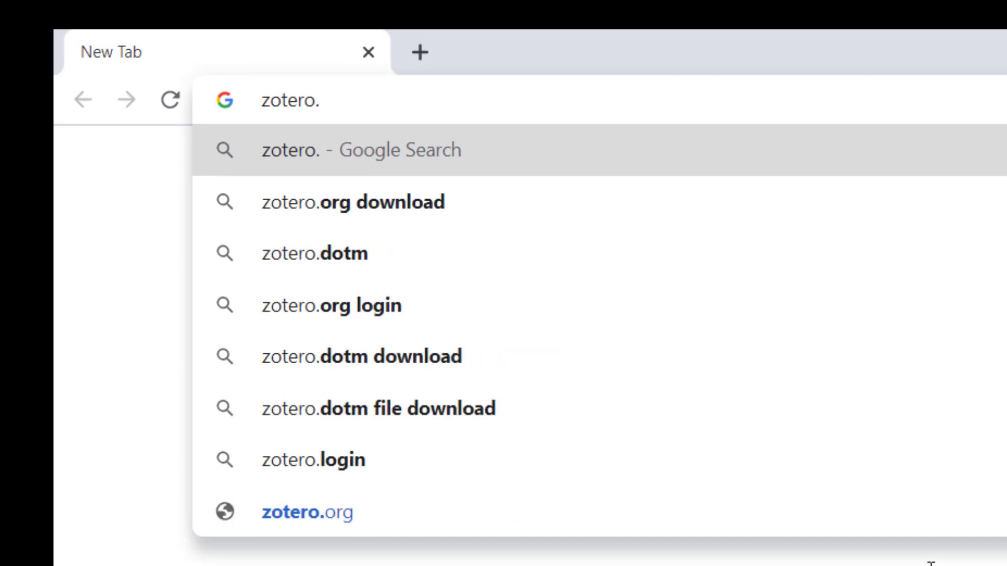
{"action": "type", "text": "org"}
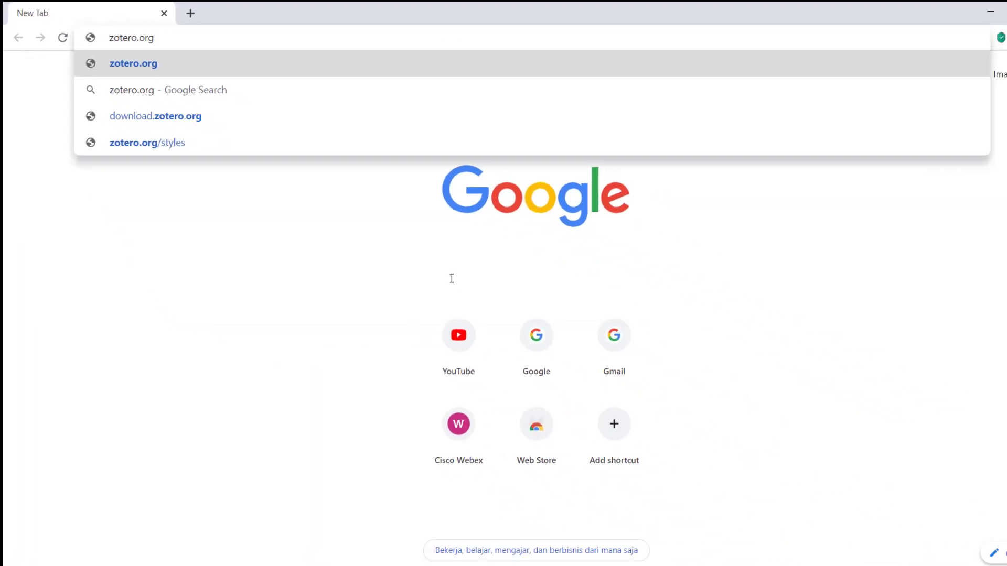
{"action": "key", "text": "Return"}
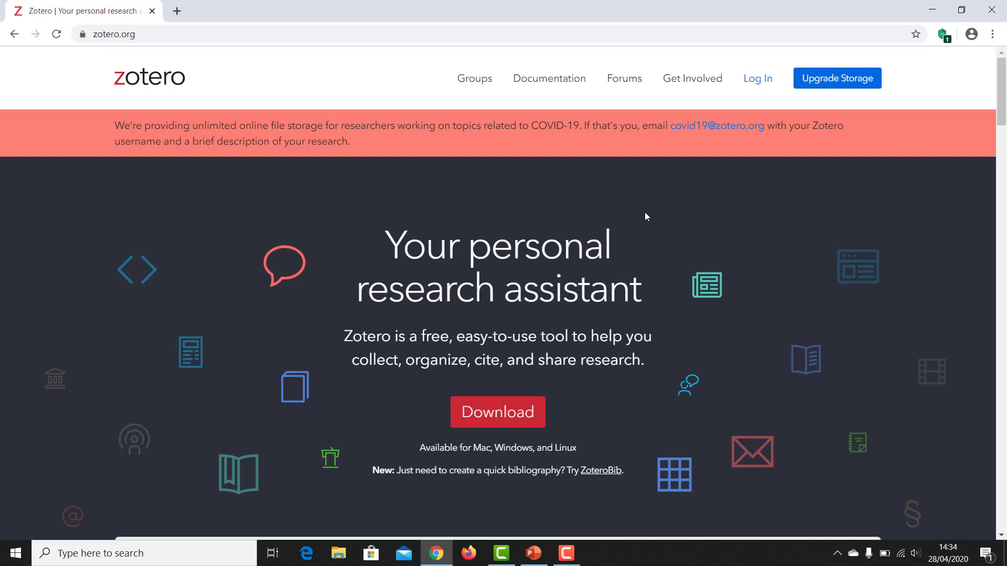
- Go to the Zotero downloads page and download Zotero 5.0 for Windows
{"action": "scroll", "coordinate": [645, 216], "scroll_direction": "down", "scroll_amount": 1}
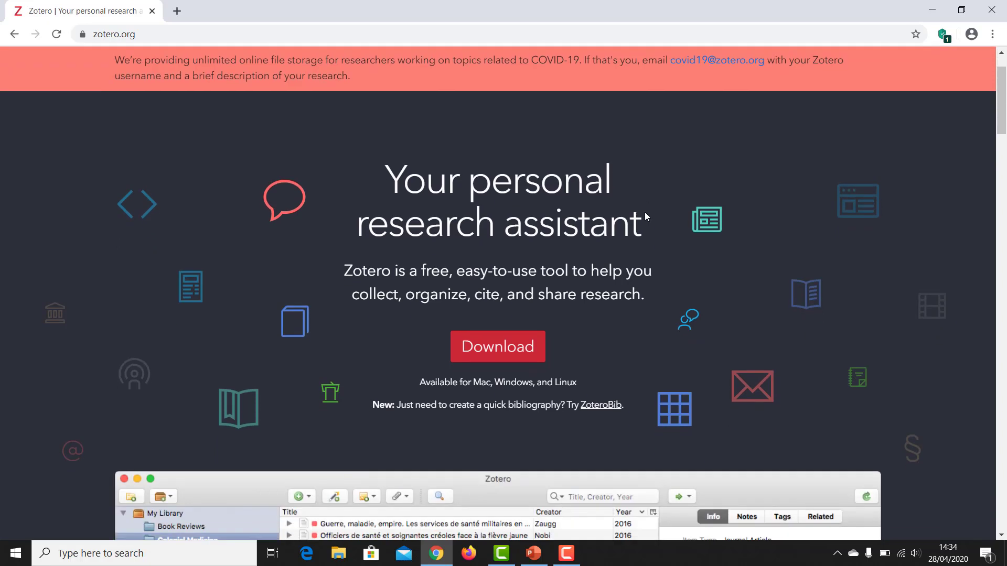
{"action": "scroll", "coordinate": [589, 315], "scroll_direction": "down", "scroll_amount": 1}
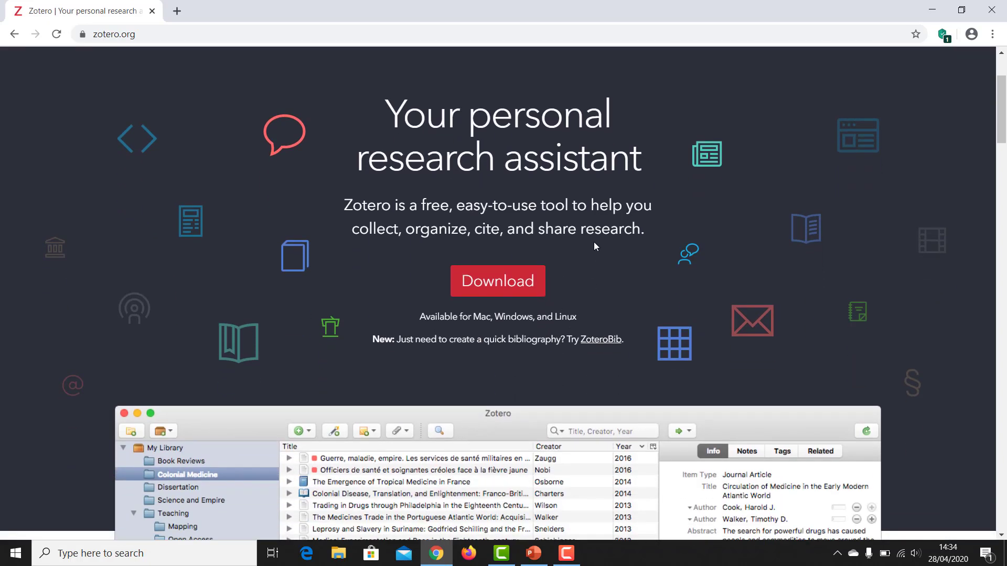
{"action": "left_click", "coordinate": [511, 285]}
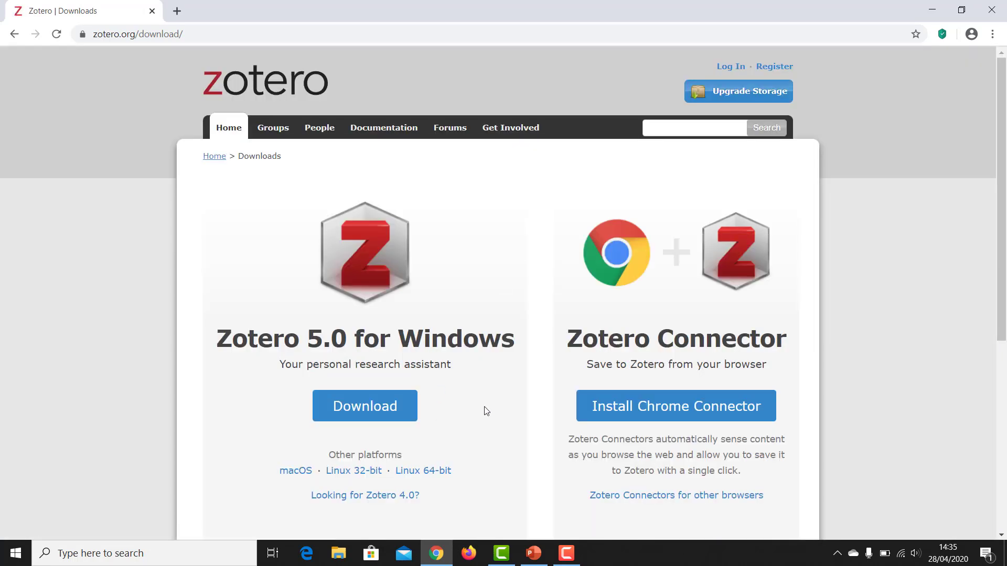
{"action": "scroll", "coordinate": [486, 410], "scroll_direction": "down", "scroll_amount": 1}
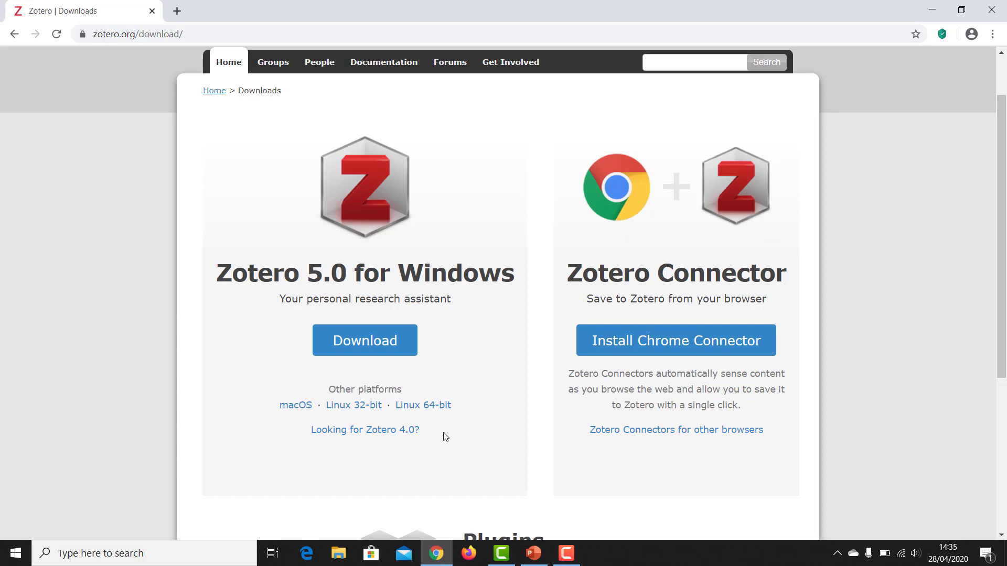
{"action": "left_click", "coordinate": [366, 342]}
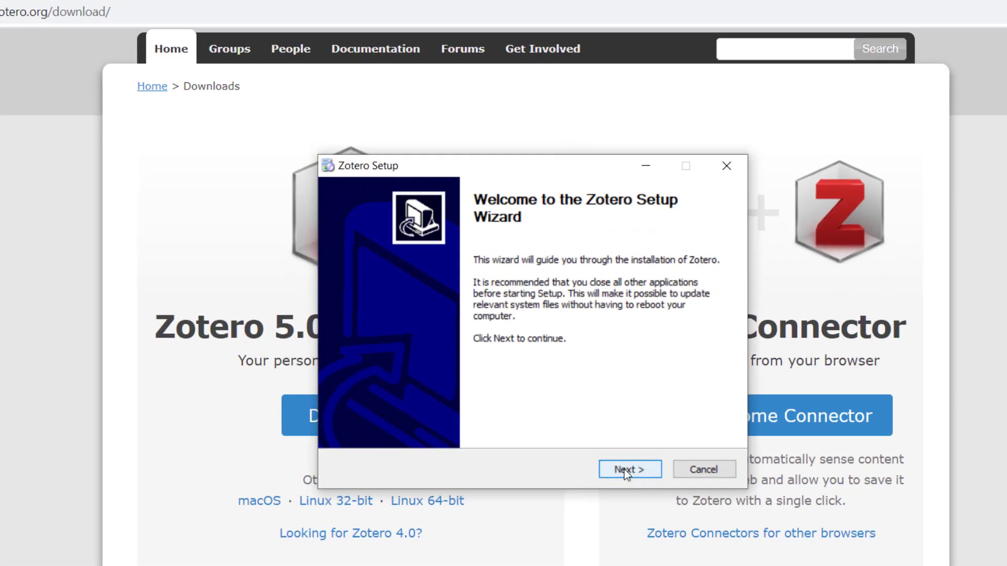
- Install Zotero with the Standard setup type and finish the wizard with Launch Zotero now enabled
{"action": "left_click", "coordinate": [573, 381]}
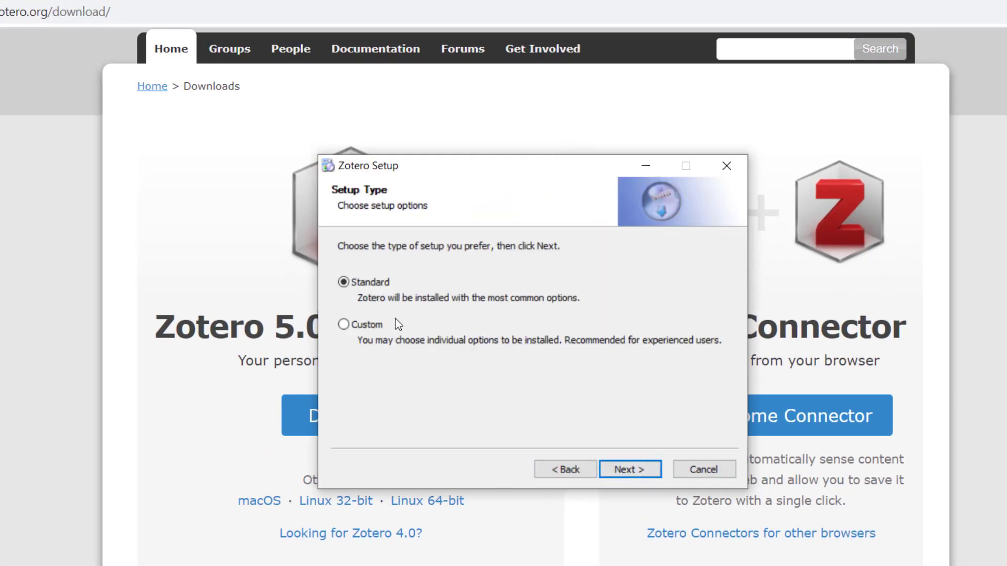
{"action": "left_click", "coordinate": [632, 469]}
{"action": "left_click", "coordinate": [632, 469]}
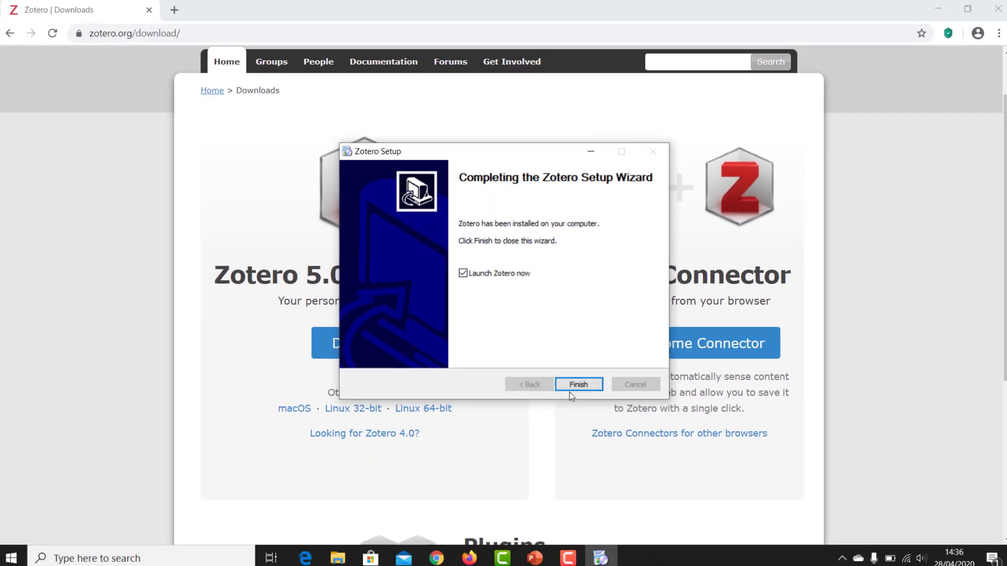
{"action": "left_click", "coordinate": [629, 470]}
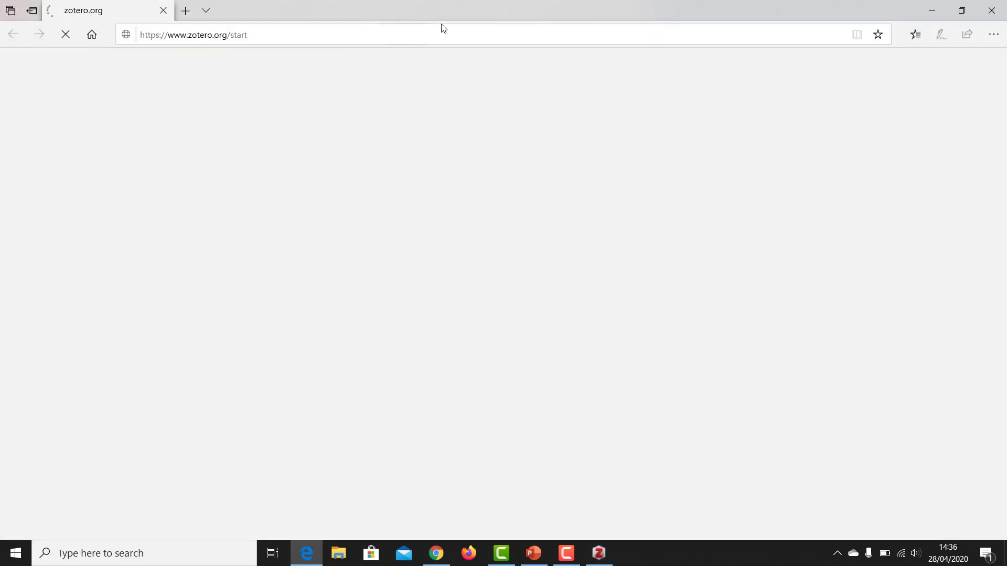
- Minimize the open browser windows and reposition the Zotero window on the desktop beside the shortcuts
{"action": "left_click", "coordinate": [936, 12]}
{"action": "left_click_drag", "start_coordinate": [450, 14], "coordinate": [730, 99]}
{"action": "left_click", "coordinate": [932, 10]}
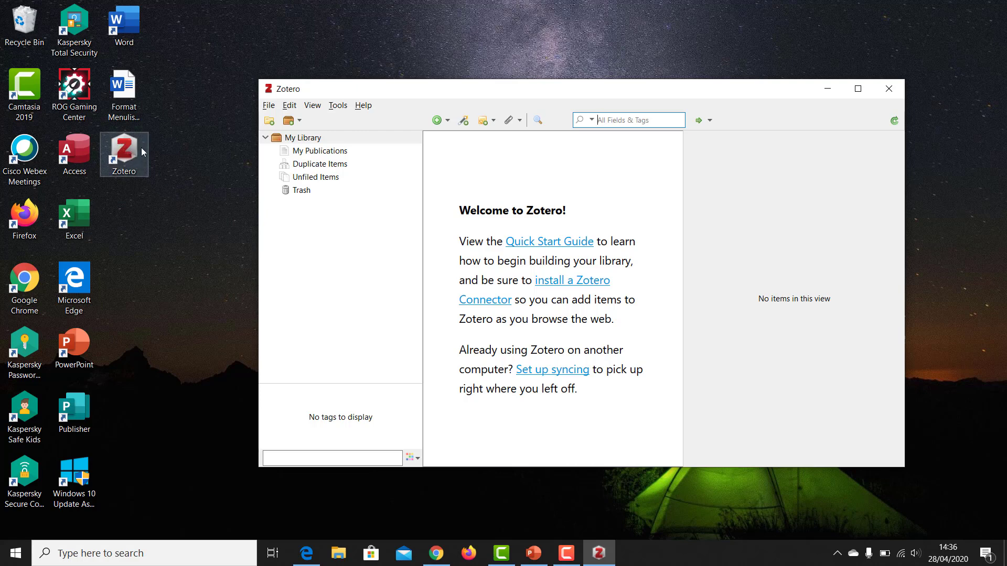
{"action": "left_click_drag", "start_coordinate": [707, 91], "coordinate": [666, 69]}
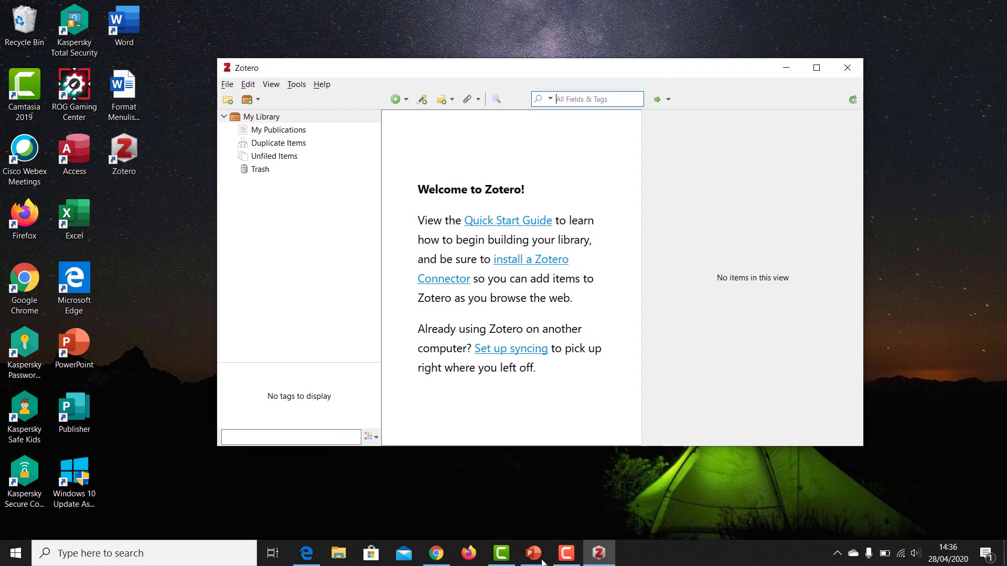
- Switch to Chrome, add the Zotero Connector extension from the Zotero downloads page, and dismiss the sync offer
{"action": "left_click", "coordinate": [437, 555]}
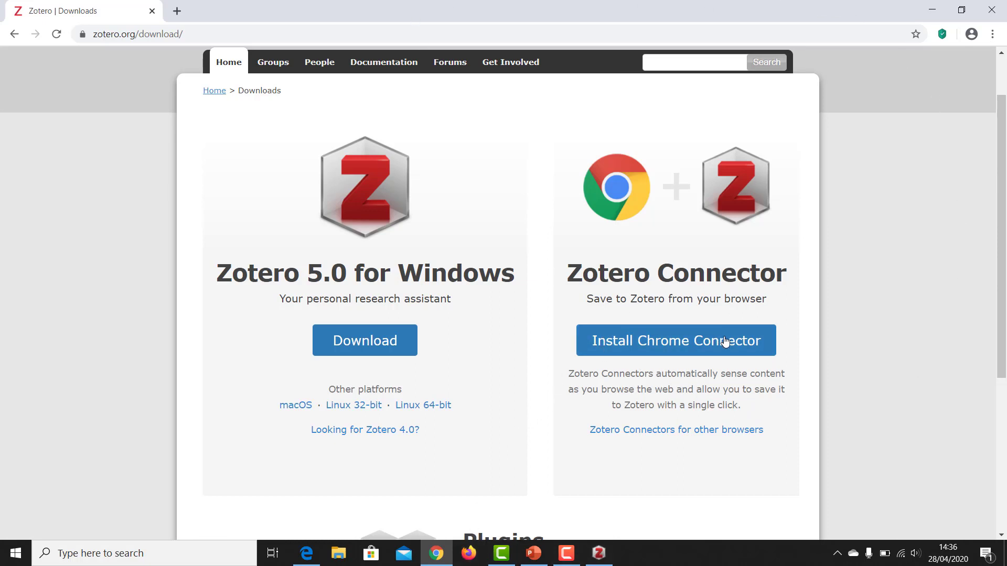
{"action": "left_click", "coordinate": [684, 351]}
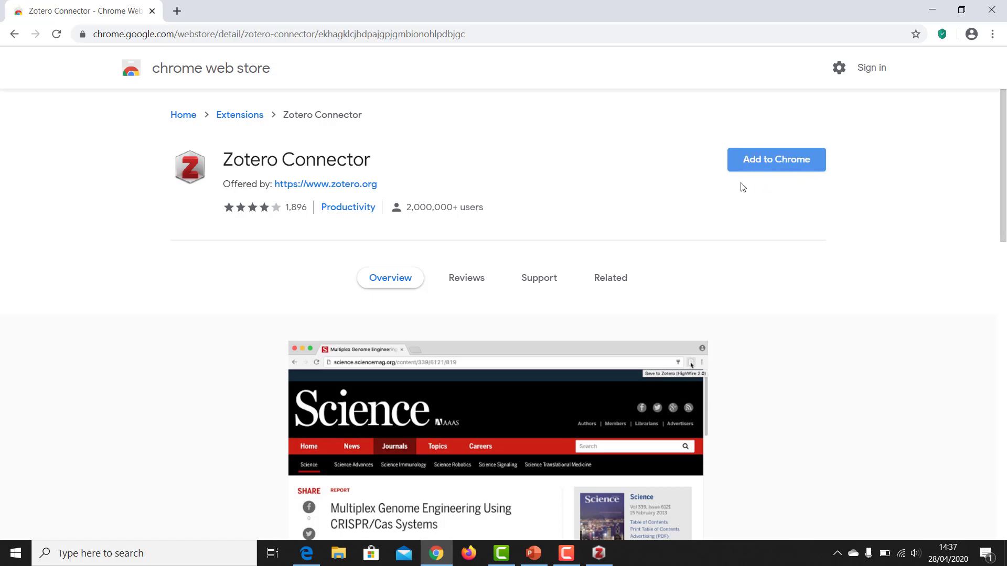
{"action": "left_click", "coordinate": [772, 165]}
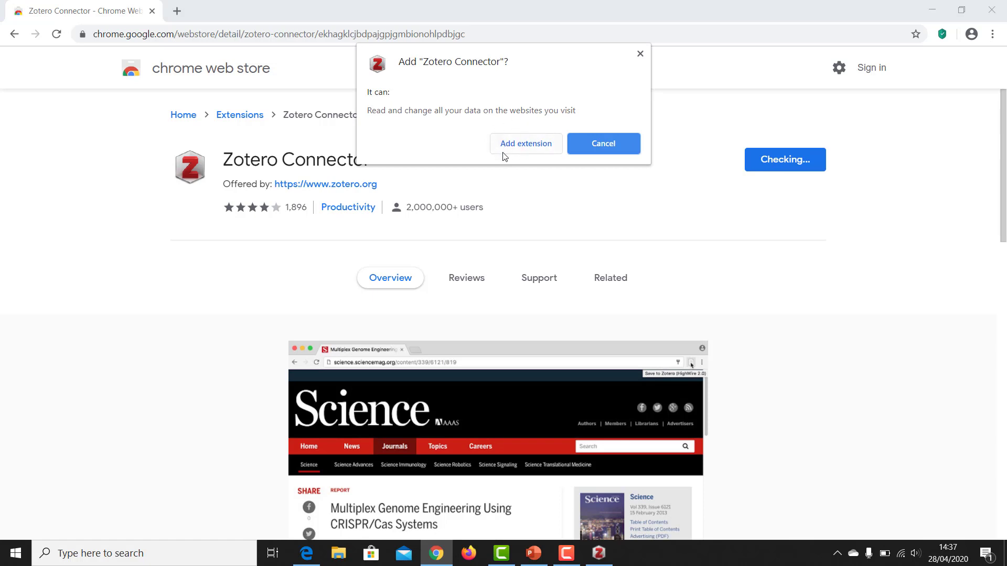
{"action": "left_click", "coordinate": [524, 146]}
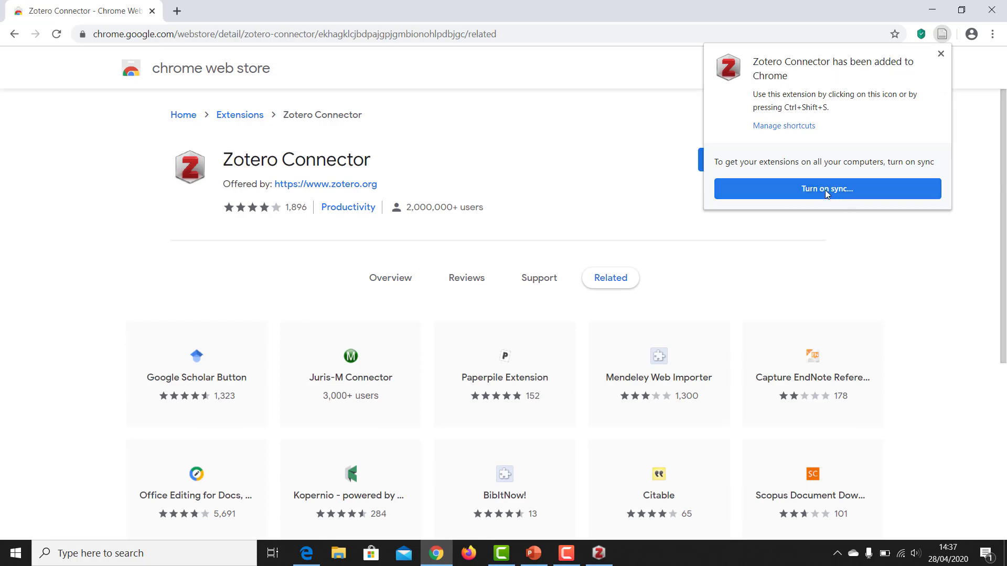
{"action": "left_click", "coordinate": [941, 55]}
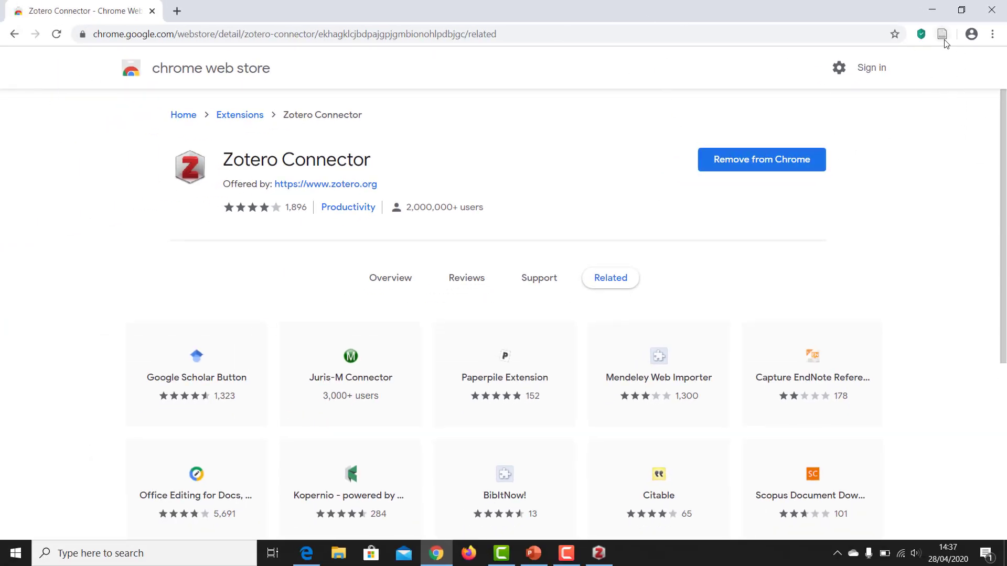
- Minimize Chrome, open Firefox and go to the website zotero.org
{"action": "left_click", "coordinate": [932, 11]}
{"action": "left_click_drag", "start_coordinate": [600, 77], "coordinate": [628, 60]}
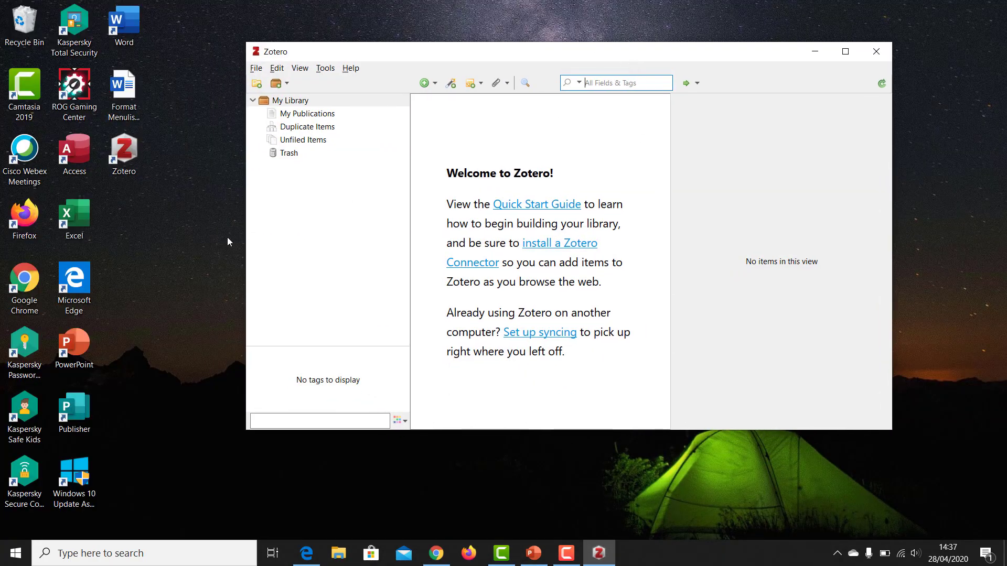
{"action": "double_click", "coordinate": [24, 220]}
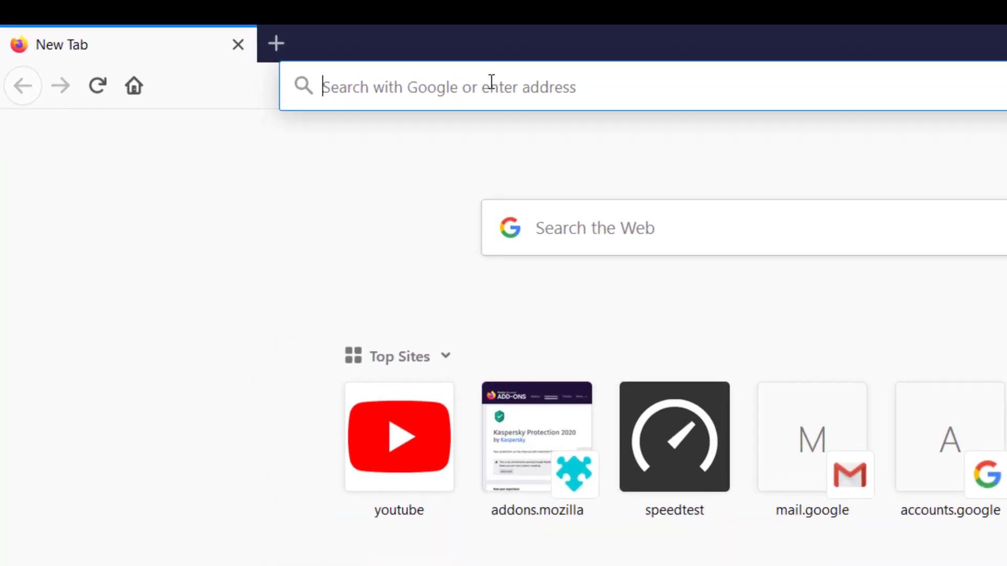
{"action": "left_click", "coordinate": [284, 33]}
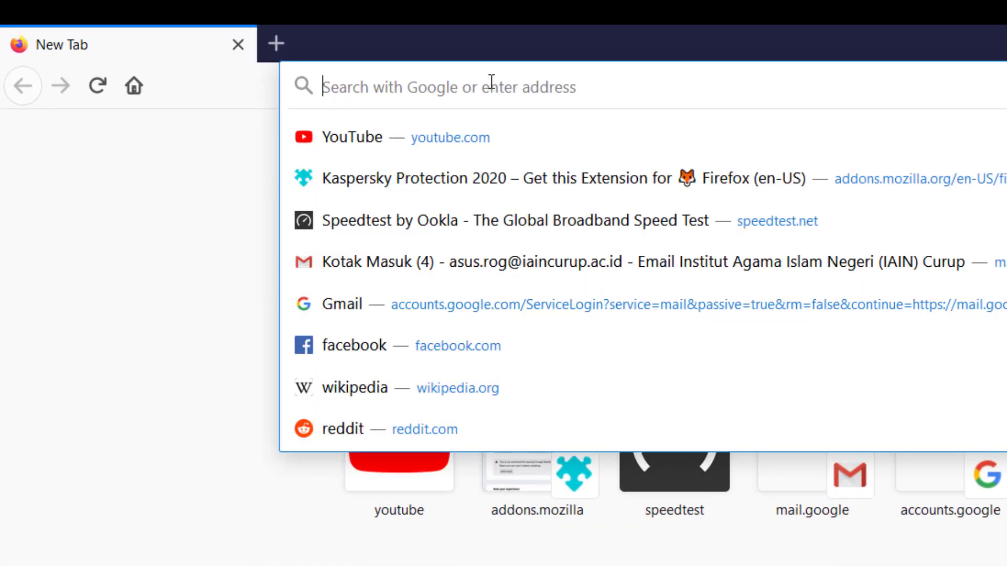
{"action": "type", "text": "zo"}
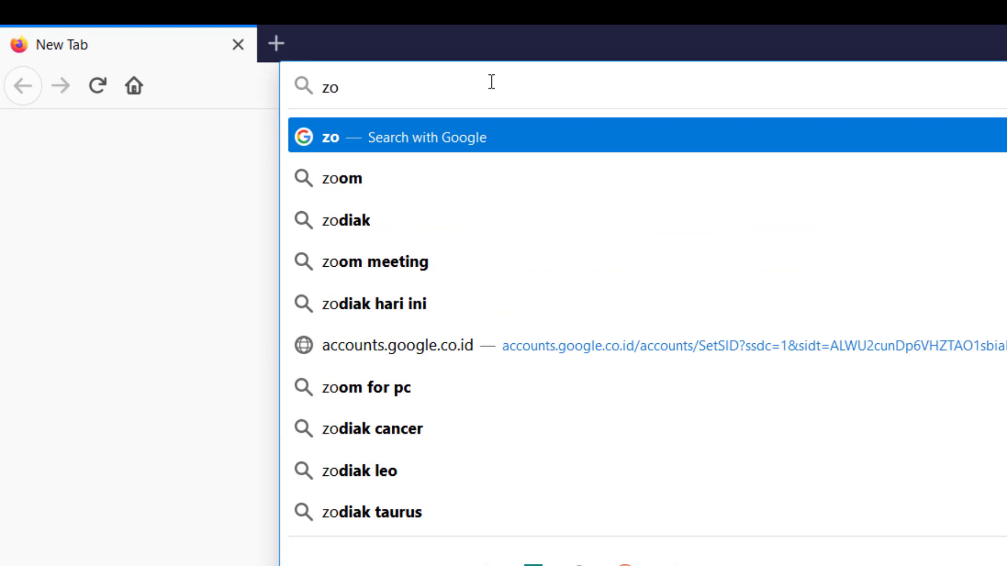
{"action": "type", "text": "ter"}
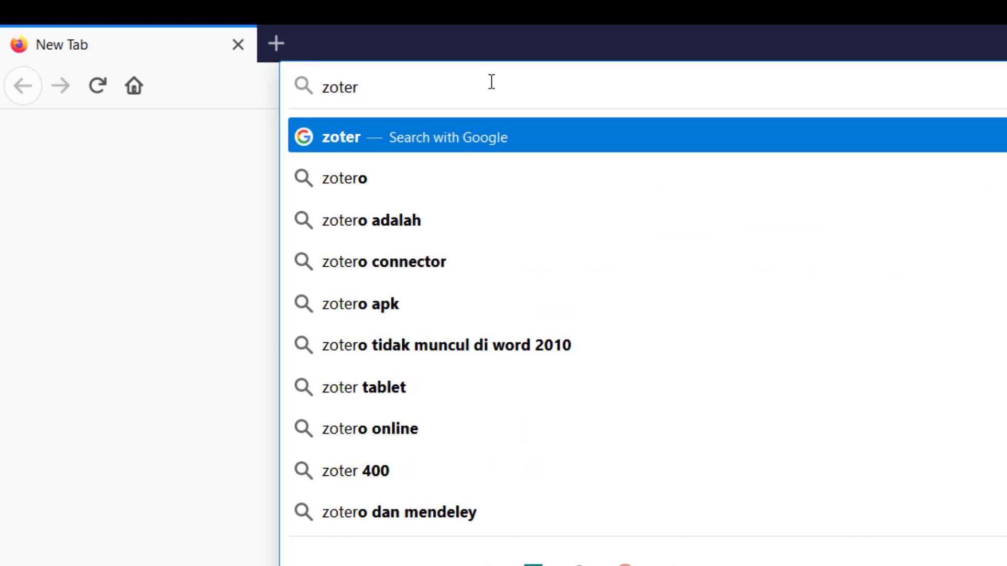
{"action": "key", "text": "BackSpace"}
{"action": "key", "text": "BackSpace"}
{"action": "type", "text": "ero"}
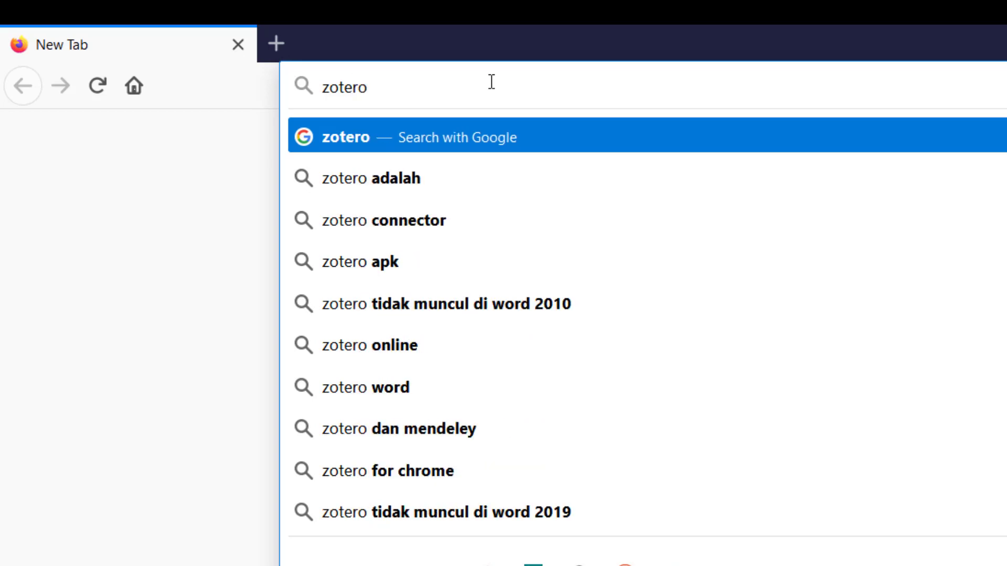
{"action": "type", "text": ".org"}
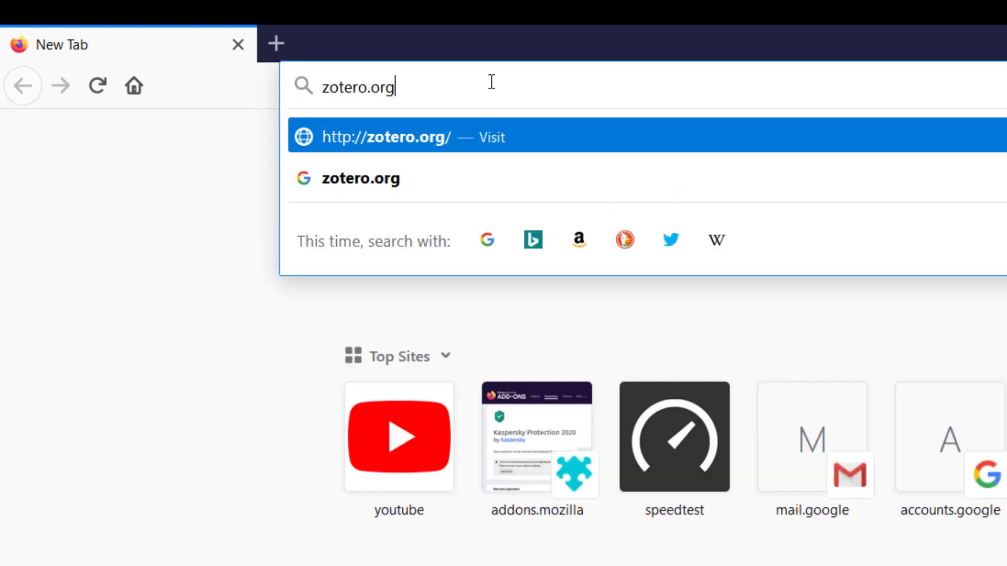
{"action": "key", "text": "Return"}
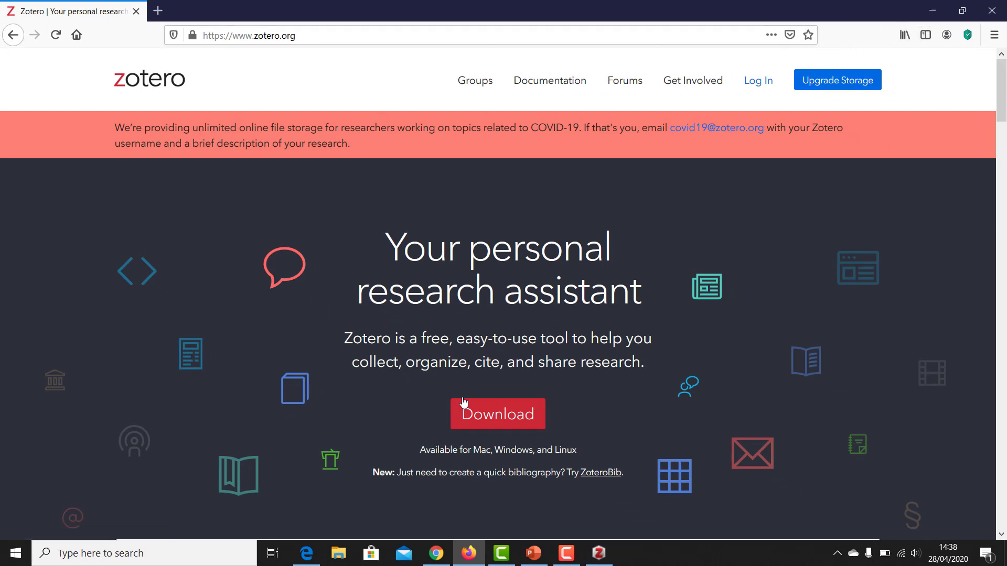
- Install the Zotero Connector add-on in Firefox from the Zotero downloads page, granting its permissions and dismissing the added-extension notice
{"action": "left_click", "coordinate": [517, 417]}
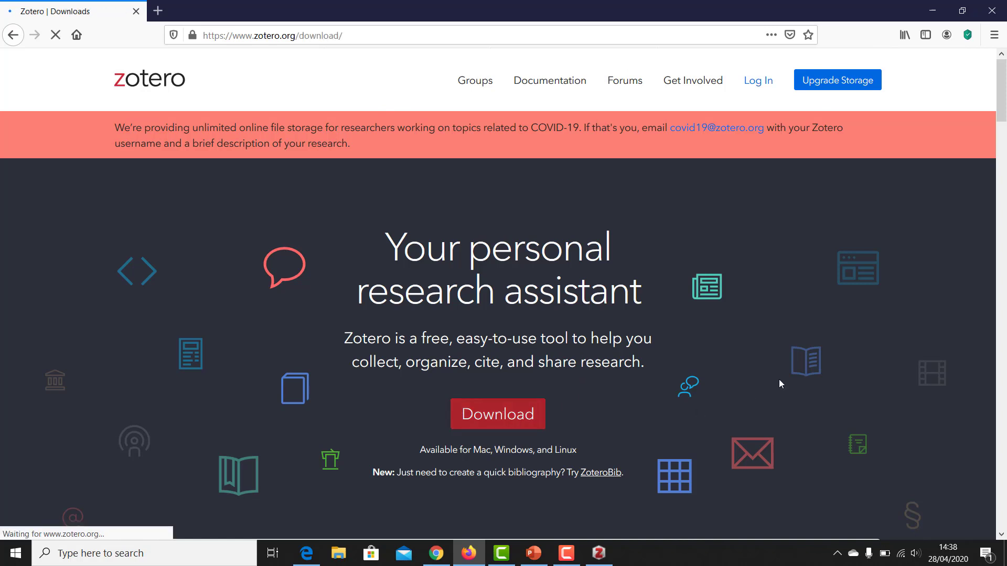
{"action": "scroll", "coordinate": [481, 391], "scroll_direction": "down", "scroll_amount": 3}
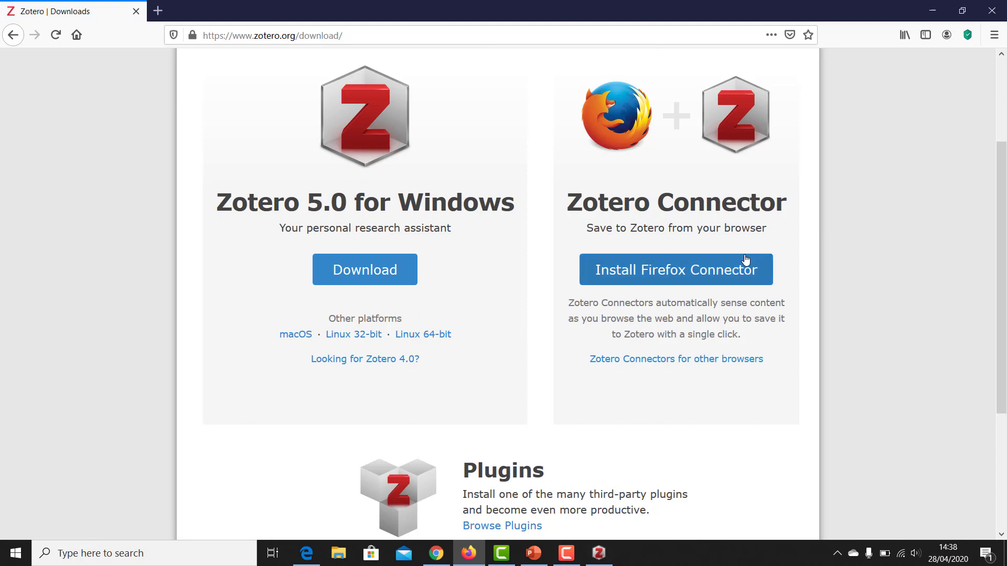
{"action": "scroll", "coordinate": [755, 313], "scroll_direction": "up", "scroll_amount": 2}
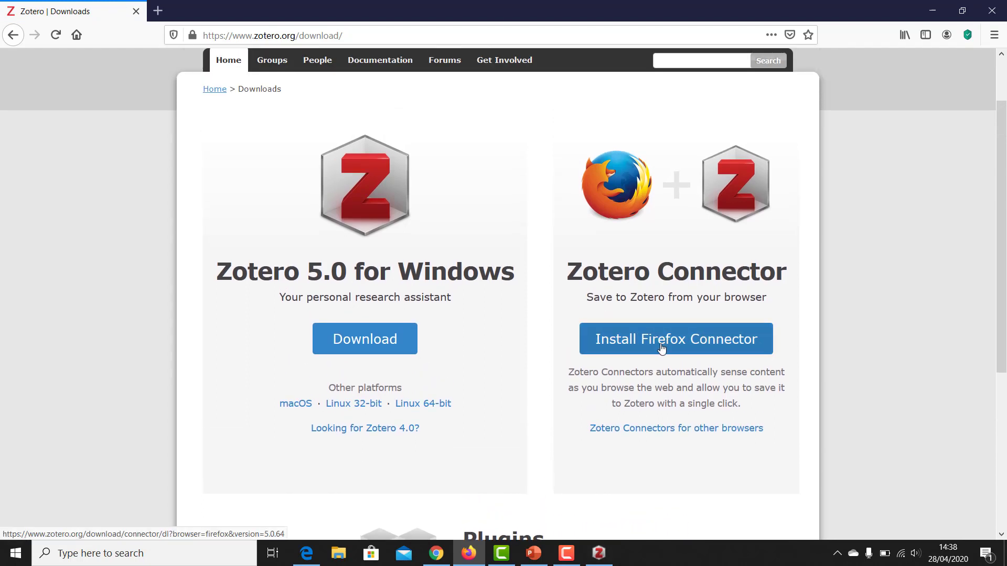
{"action": "left_click", "coordinate": [686, 346]}
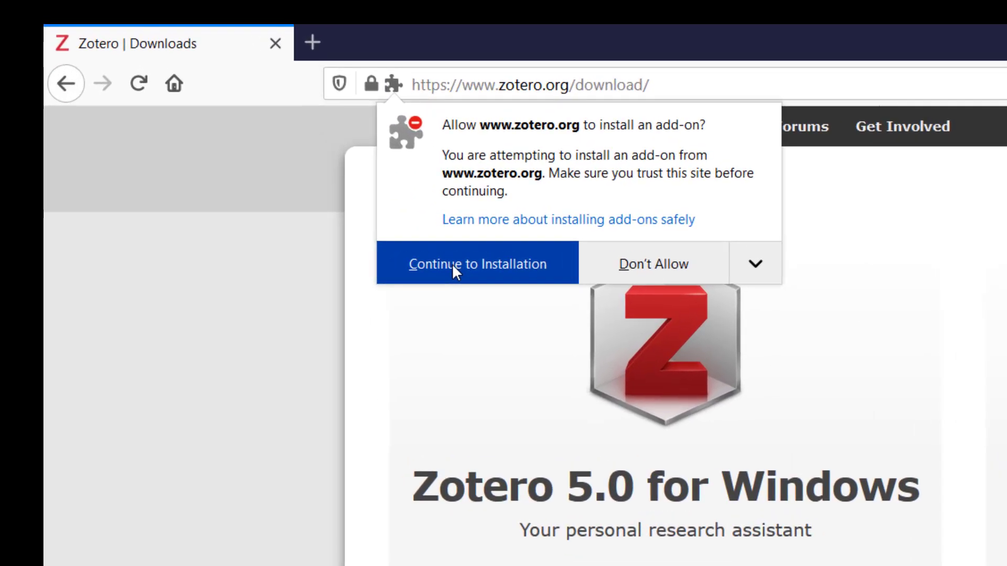
{"action": "left_click", "coordinate": [446, 263]}
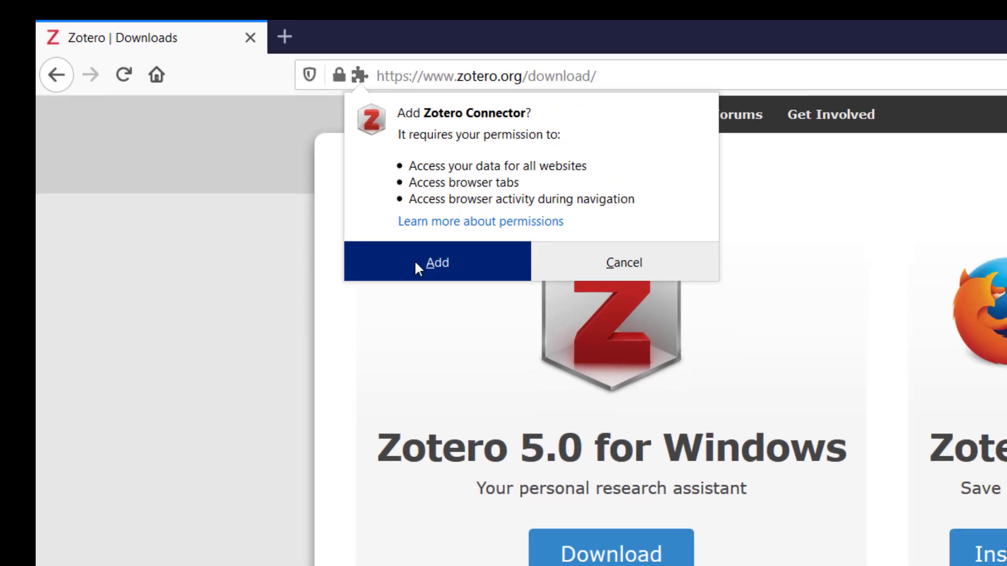
{"action": "left_click", "coordinate": [452, 286]}
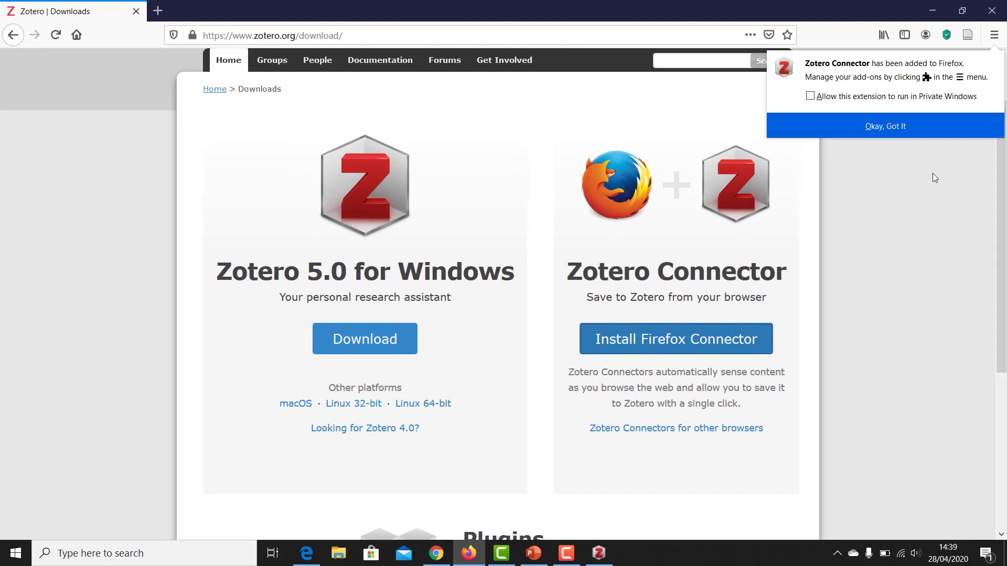
{"action": "left_click", "coordinate": [892, 127]}
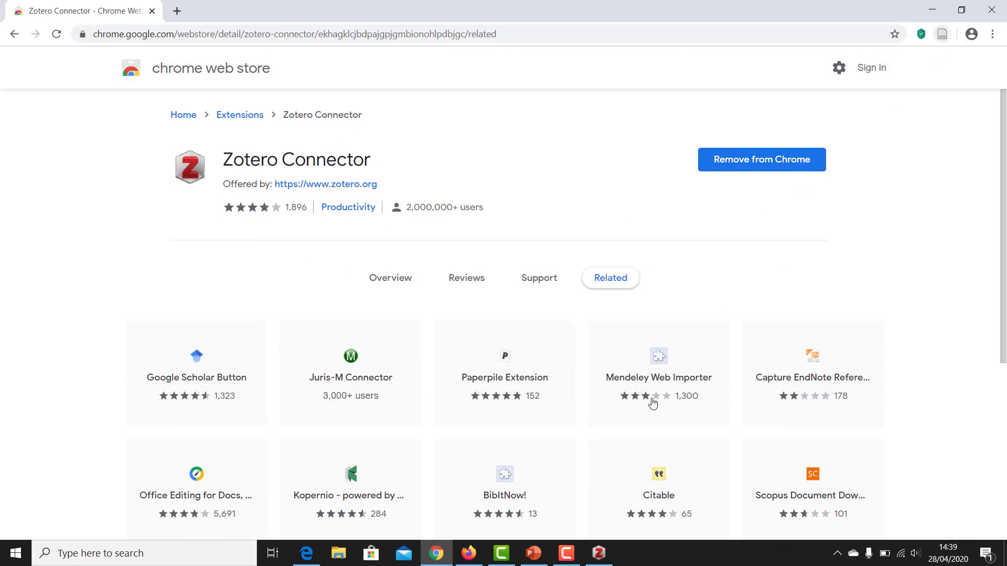
- Check the Save to Zotero button in Firefox, and minimize both Firefox and Chrome
{"action": "left_click", "coordinate": [469, 553]}
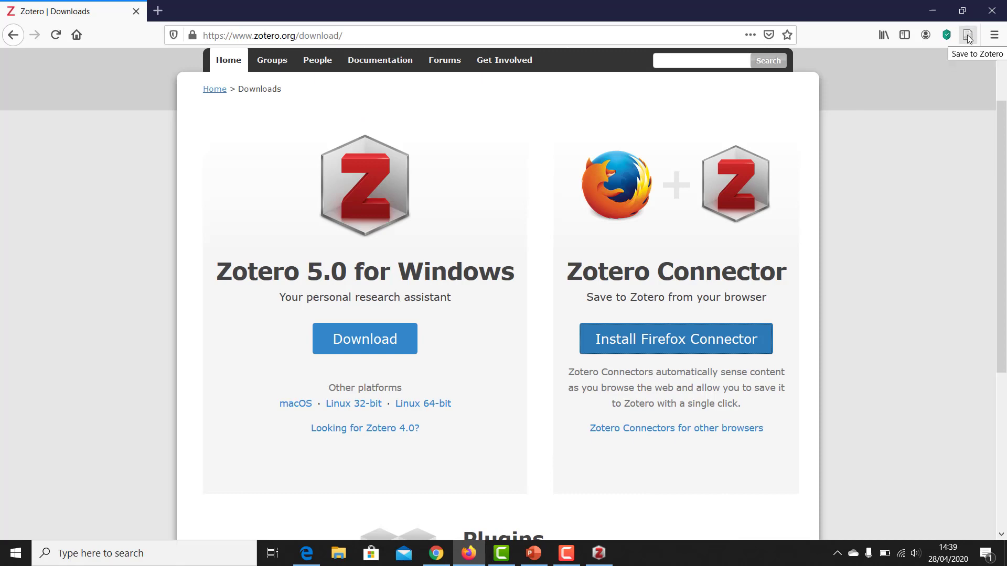
{"action": "left_click", "coordinate": [933, 11]}
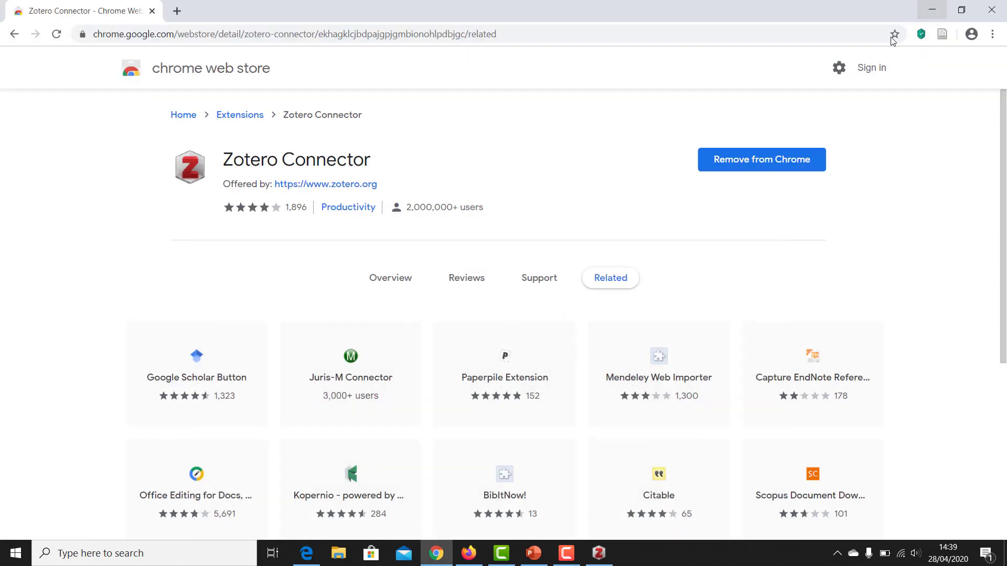
{"action": "left_click", "coordinate": [932, 10]}
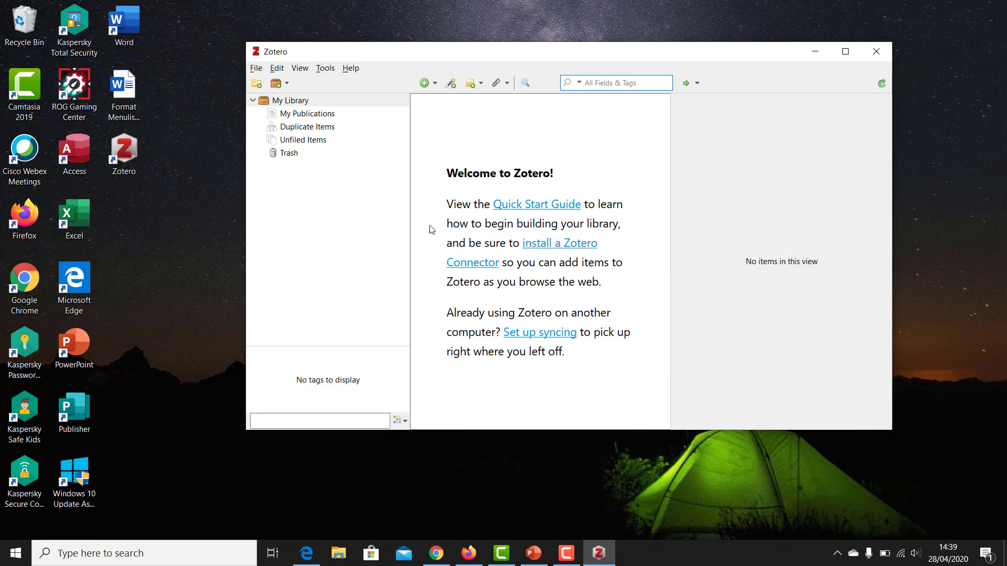
- Open Word from the desktop, create a blank document and display the Zotero commands
{"action": "left_click", "coordinate": [126, 21]}
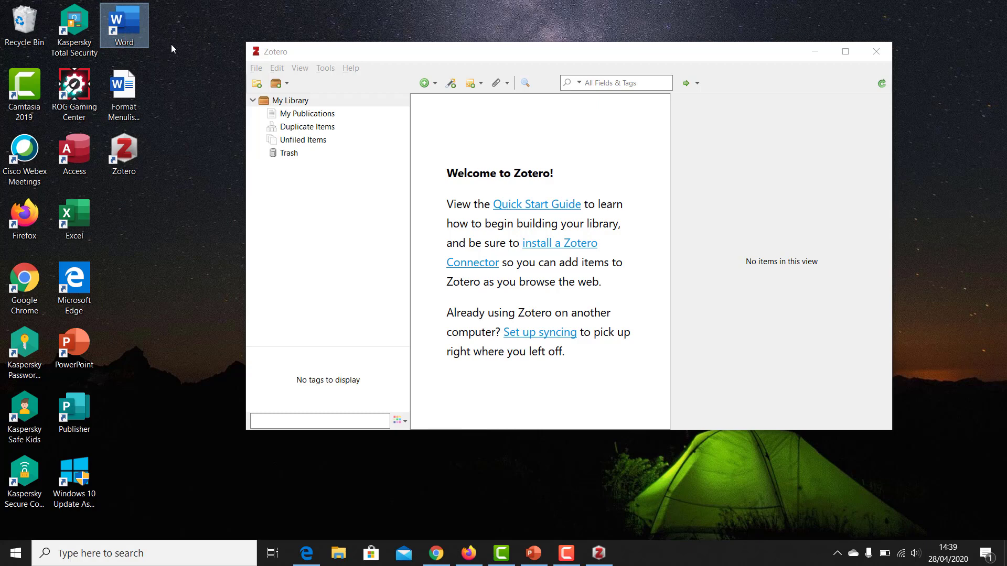
{"action": "double_click", "coordinate": [132, 19]}
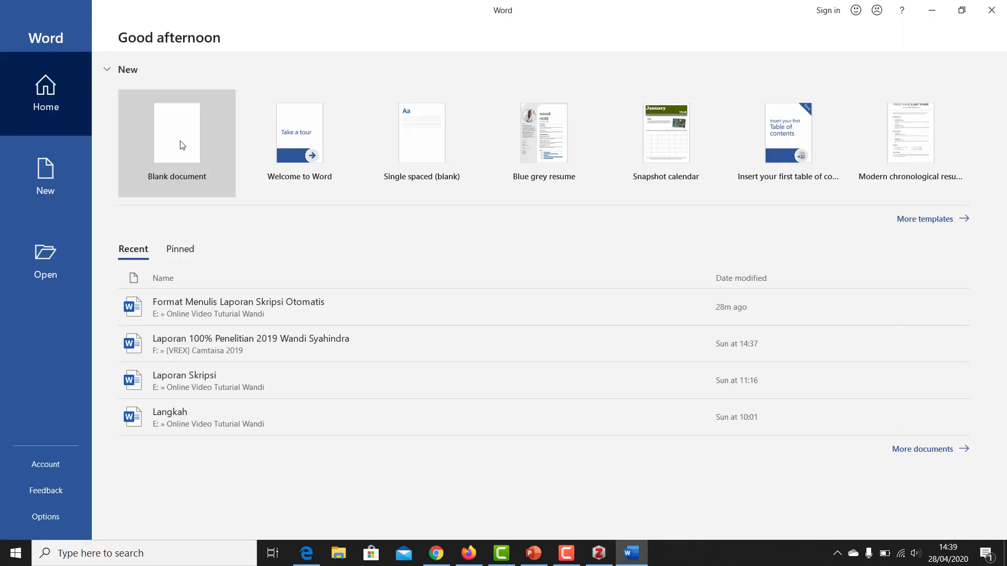
{"action": "left_click", "coordinate": [182, 144]}
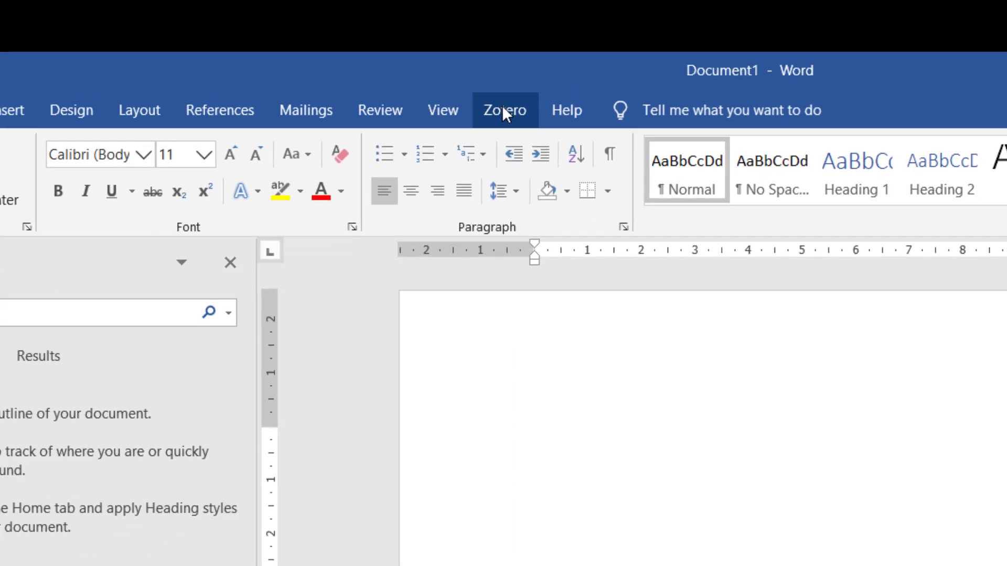
{"action": "left_click", "coordinate": [435, 130]}
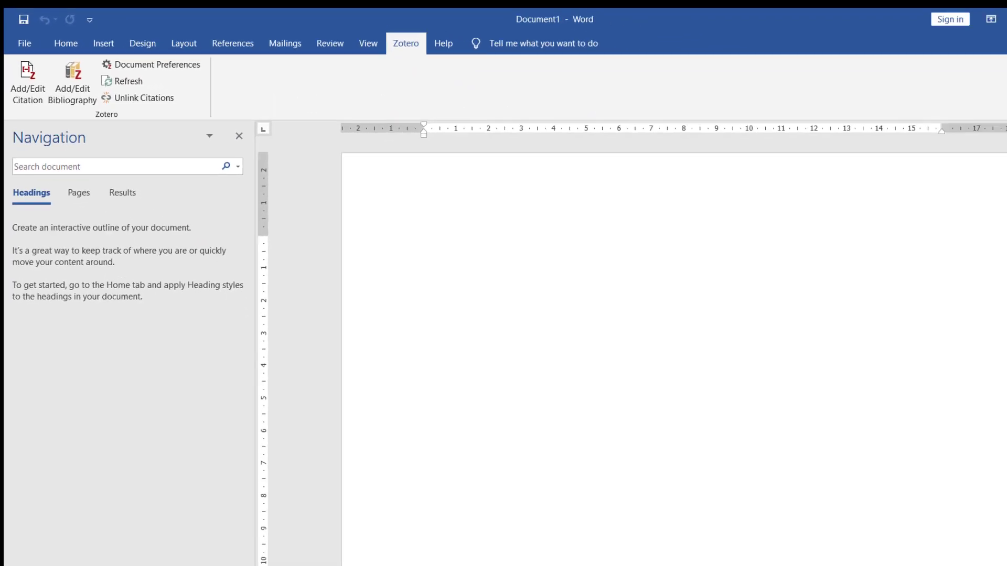
{"action": "mouse_move", "coordinate": [600, 559]}
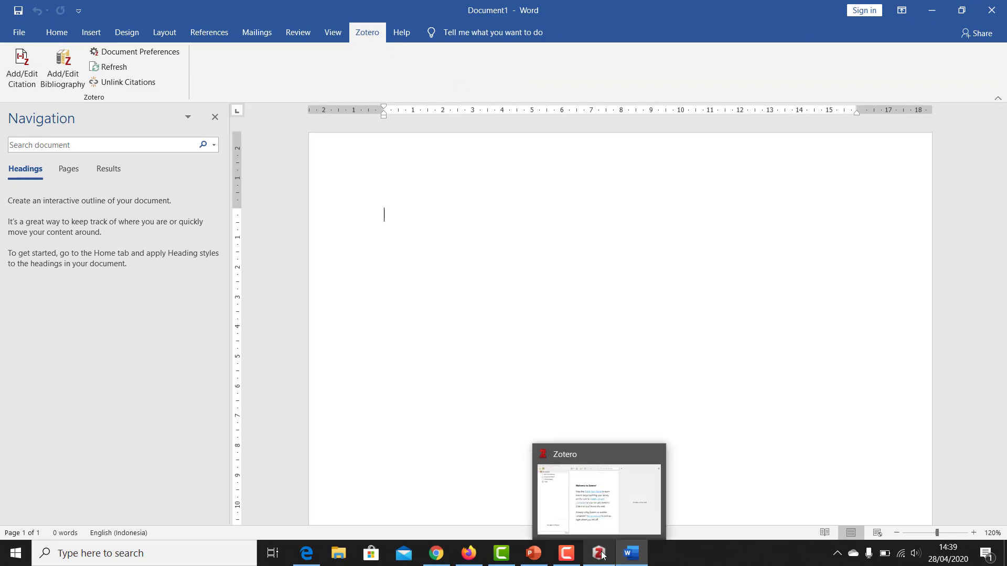
{"action": "left_click", "coordinate": [567, 553]}
{"action": "left_click", "coordinate": [954, 503]}
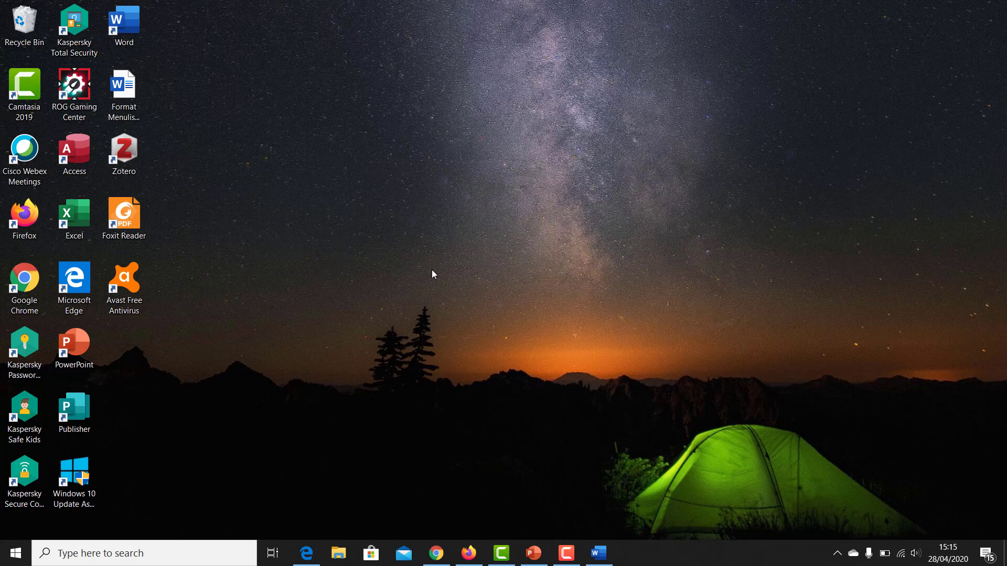
- Launch Zotero from the desktop and move its window clear of the desktop shortcuts
{"action": "left_click", "coordinate": [127, 154]}
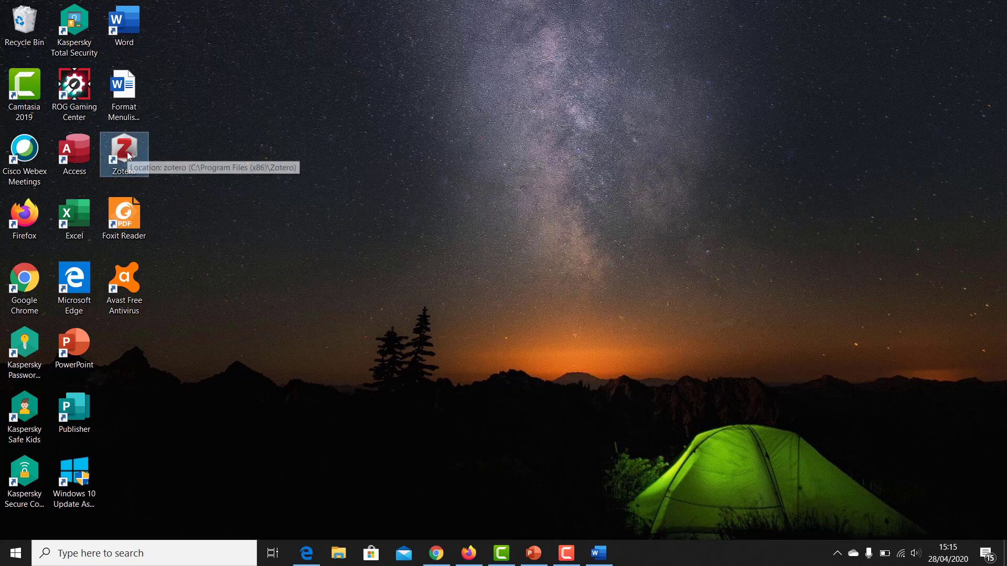
{"action": "double_click", "coordinate": [128, 154]}
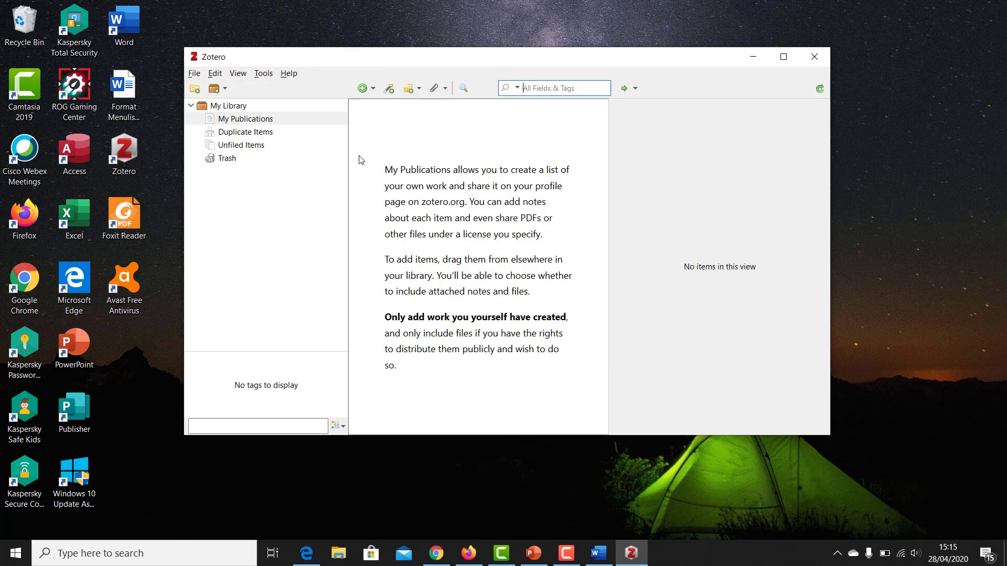
{"action": "left_click_drag", "start_coordinate": [508, 60], "coordinate": [563, 68]}
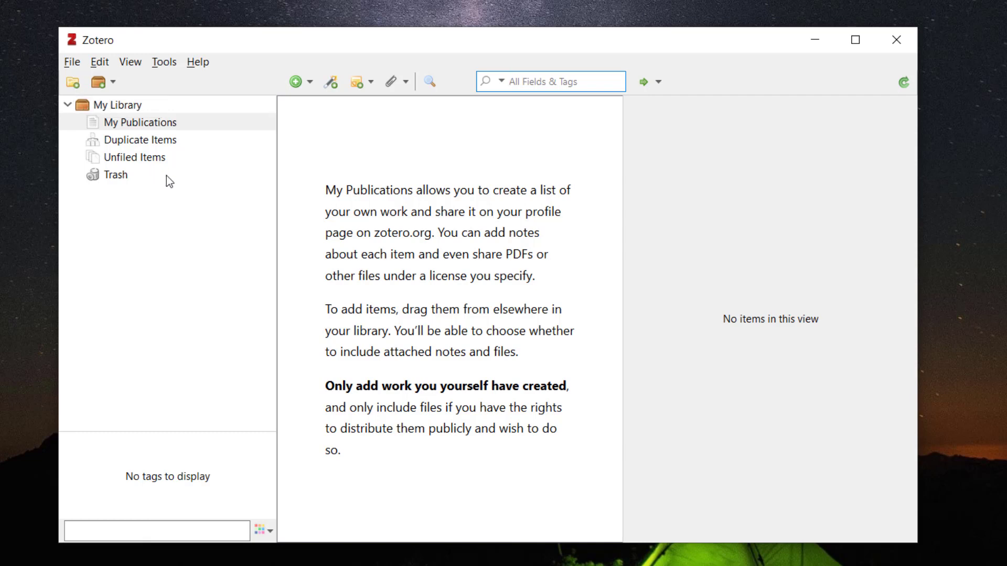
- Create a new collection named Penelitianku in My Library and select it
{"action": "left_click", "coordinate": [112, 105]}
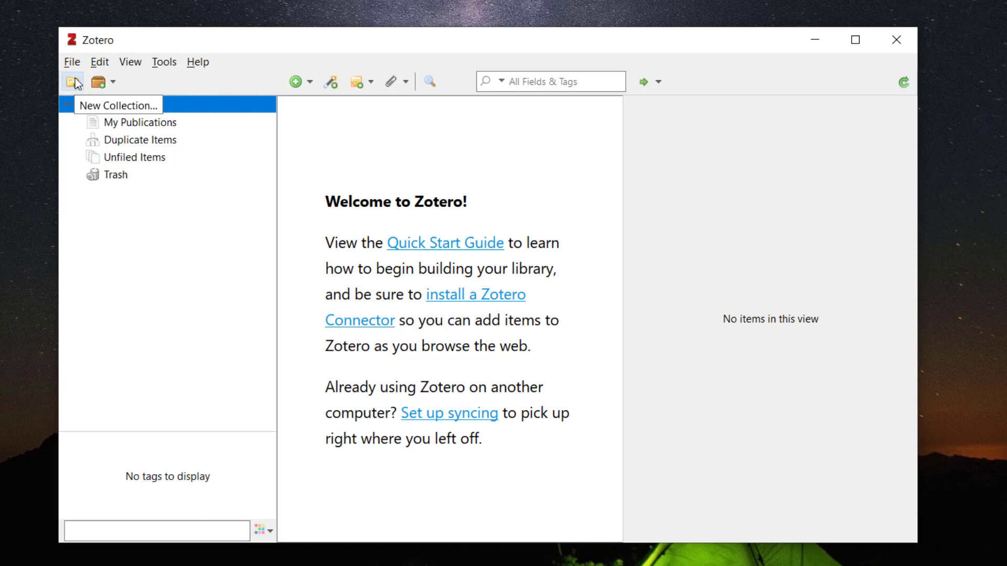
{"action": "left_click", "coordinate": [75, 80]}
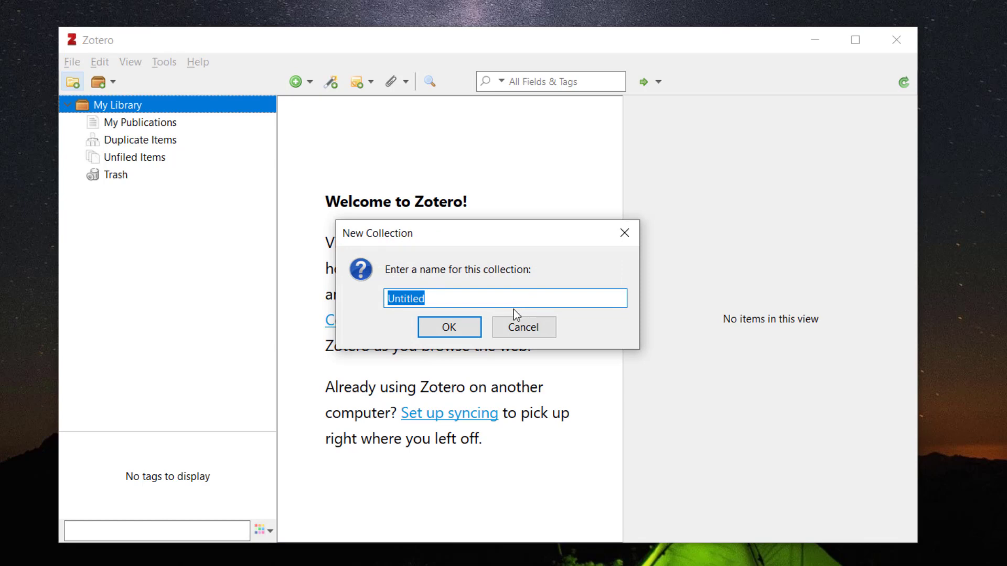
{"action": "type", "text": "Pe"}
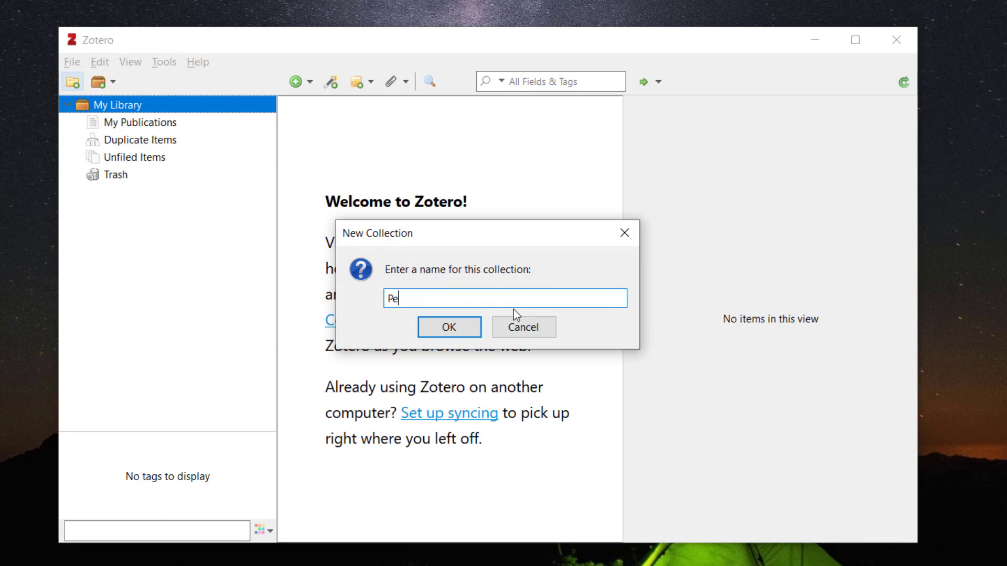
{"action": "type", "text": "neltian"}
{"action": "key", "text": "BackSpace"}
{"action": "key", "text": "BackSpace"}
{"action": "key", "text": "BackSpace"}
{"action": "key", "text": "BackSpace"}
{"action": "type", "text": "itianku"}
{"action": "left_click", "coordinate": [446, 327]}
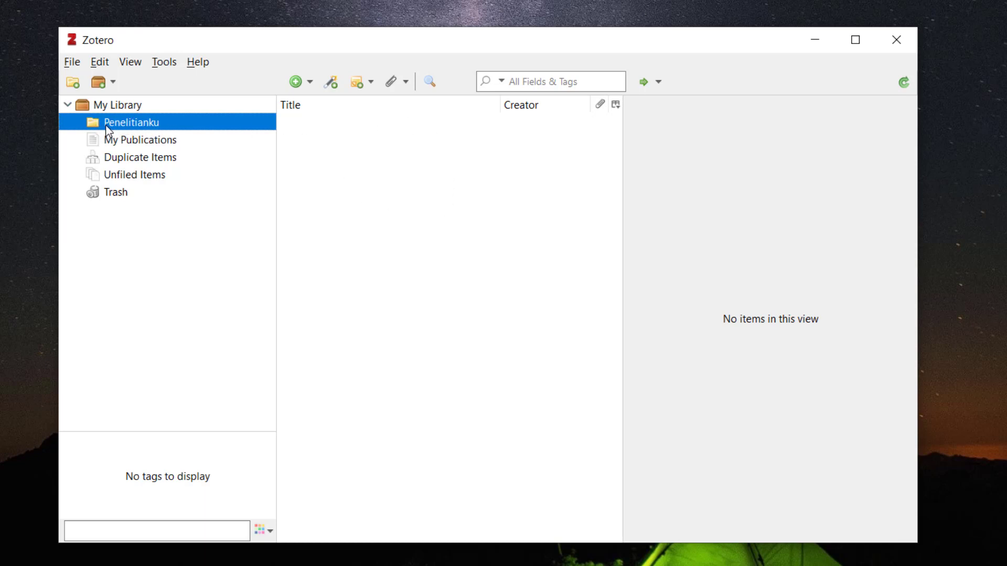
{"action": "left_click", "coordinate": [408, 170]}
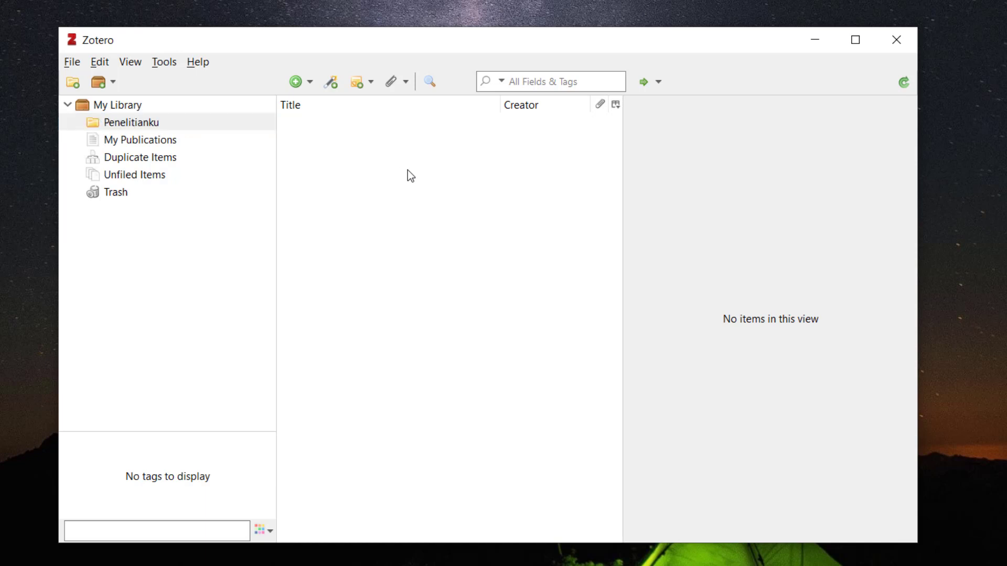
{"action": "left_click", "coordinate": [142, 127]}
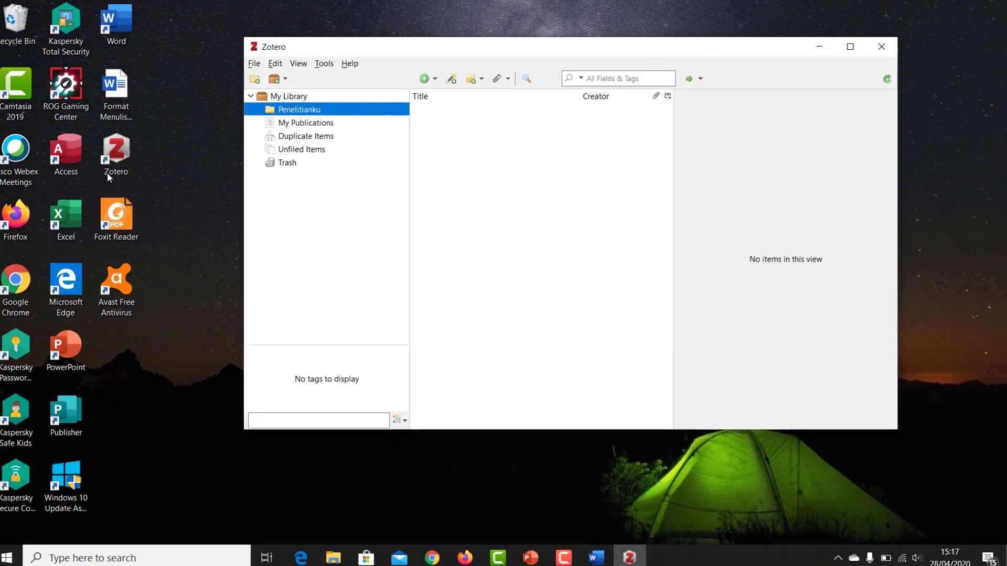
- Open the Word document Format Menulis Laporan Skripsi Otomatis from the desktop and review its heading outline from COVER to INDEX
{"action": "left_click", "coordinate": [123, 93]}
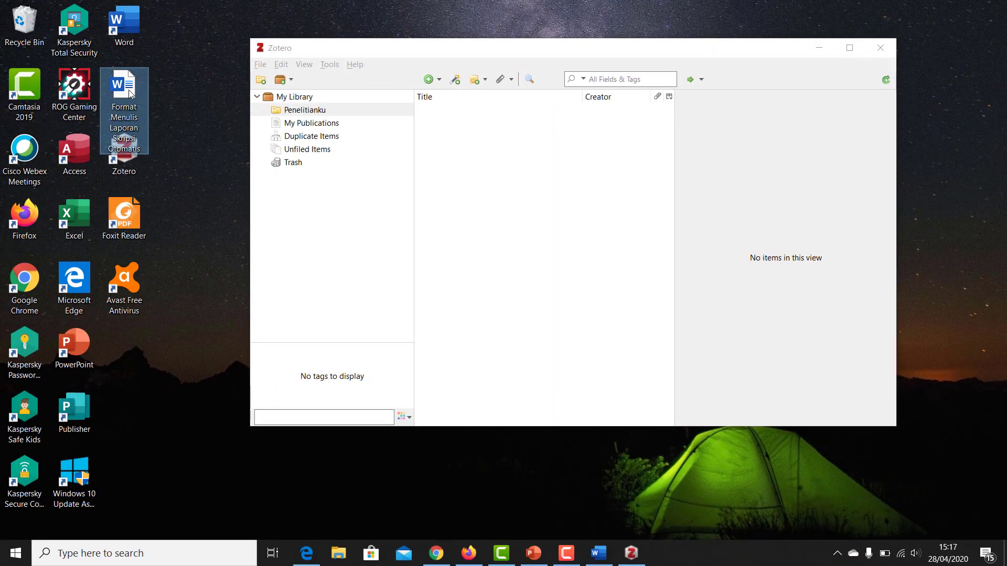
{"action": "double_click", "coordinate": [130, 93]}
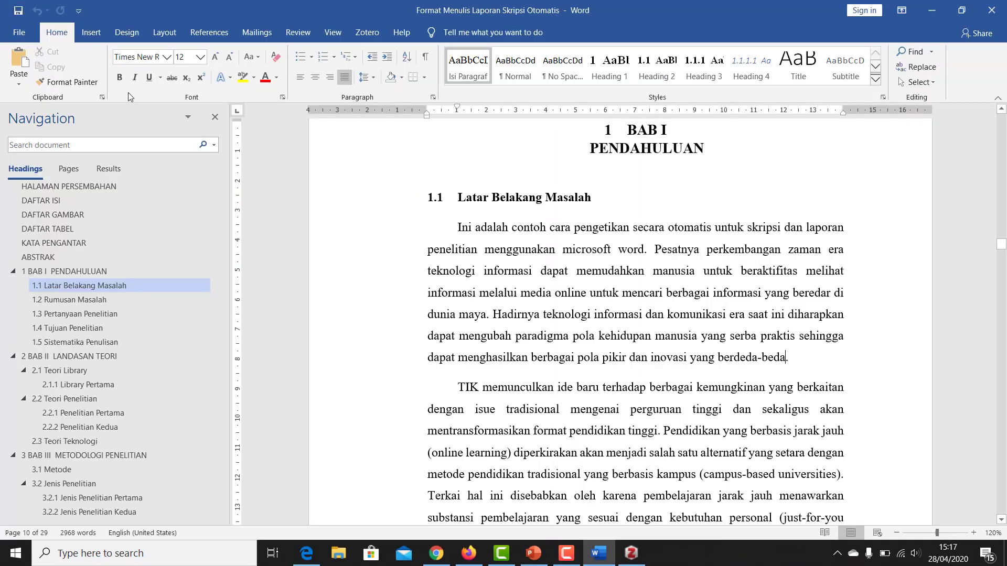
{"action": "scroll", "coordinate": [81, 199], "scroll_direction": "up", "scroll_amount": 2}
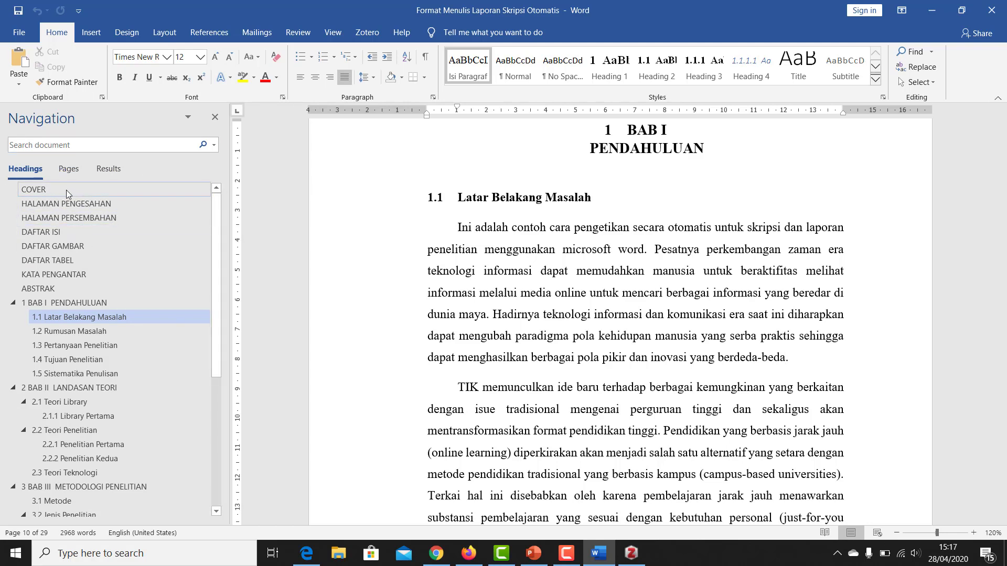
{"action": "left_click", "coordinate": [63, 303]}
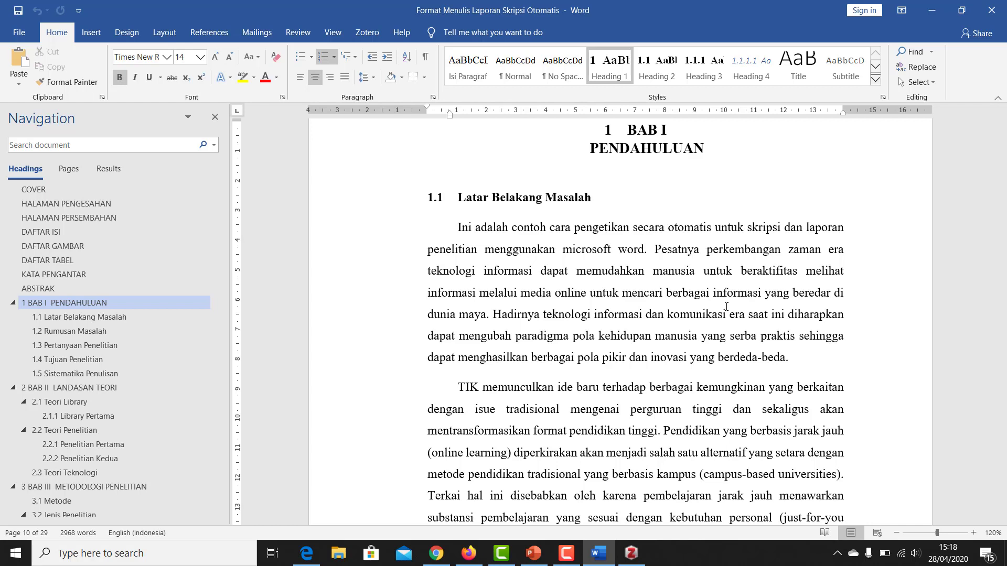
{"action": "left_click", "coordinate": [784, 360]}
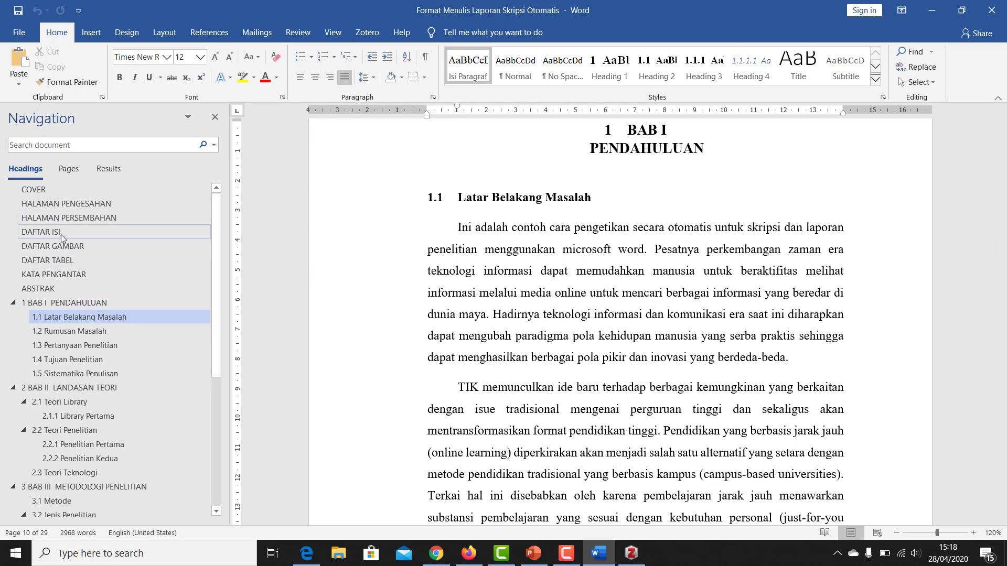
{"action": "scroll", "coordinate": [109, 407], "scroll_direction": "down", "scroll_amount": 5}
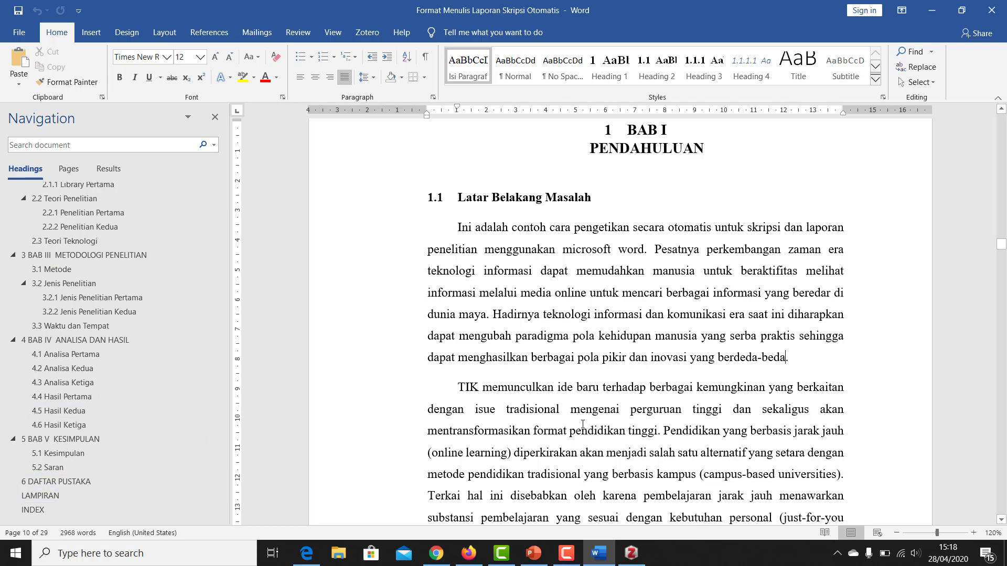
{"action": "scroll", "coordinate": [727, 411], "scroll_direction": "up", "scroll_amount": 1}
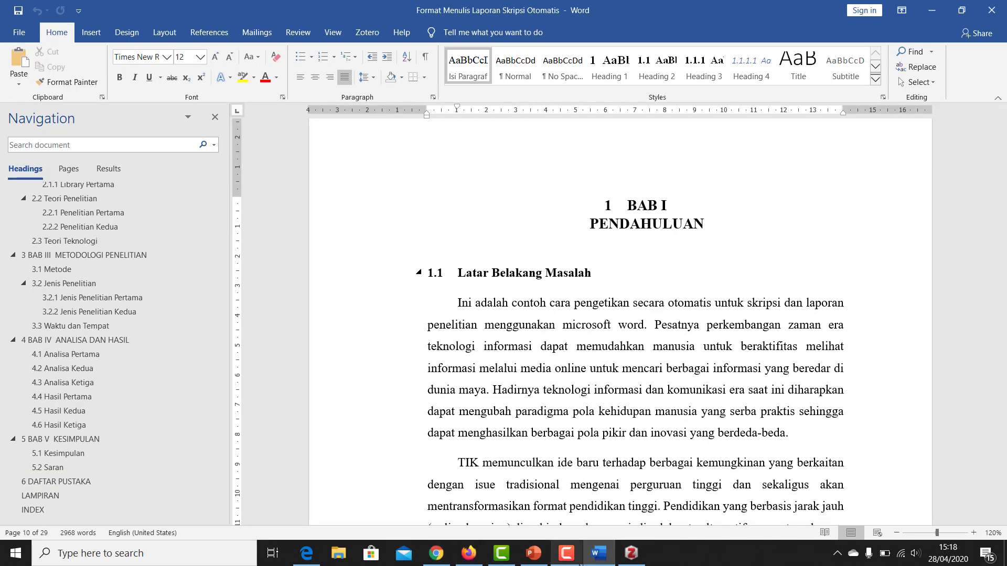
- Bring up the Zotero library, switch to Chrome and look over the open article page and the EDUSAINS Vol 11, No 2 (2019) issue
{"action": "left_click", "coordinate": [632, 554]}
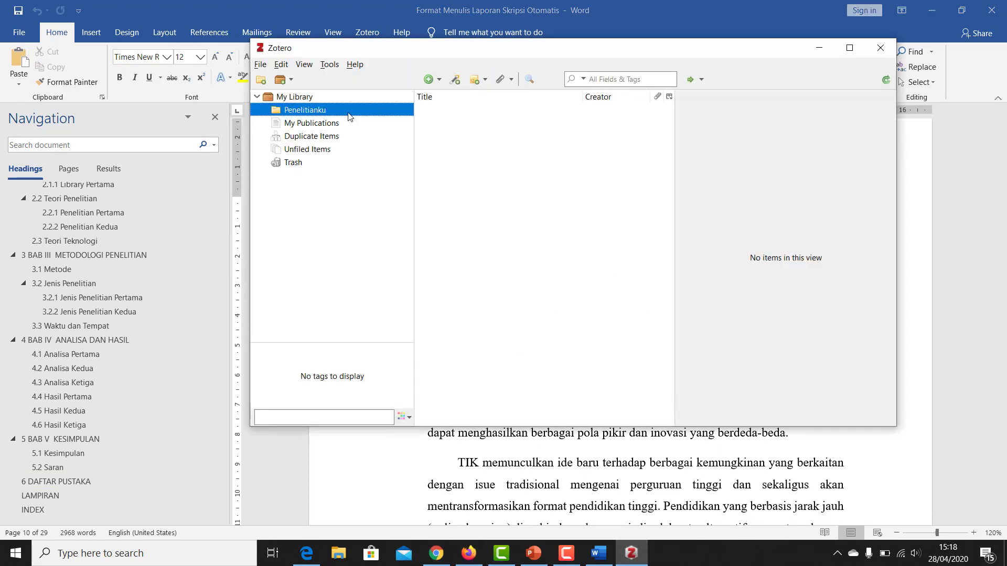
{"action": "left_click", "coordinate": [435, 556]}
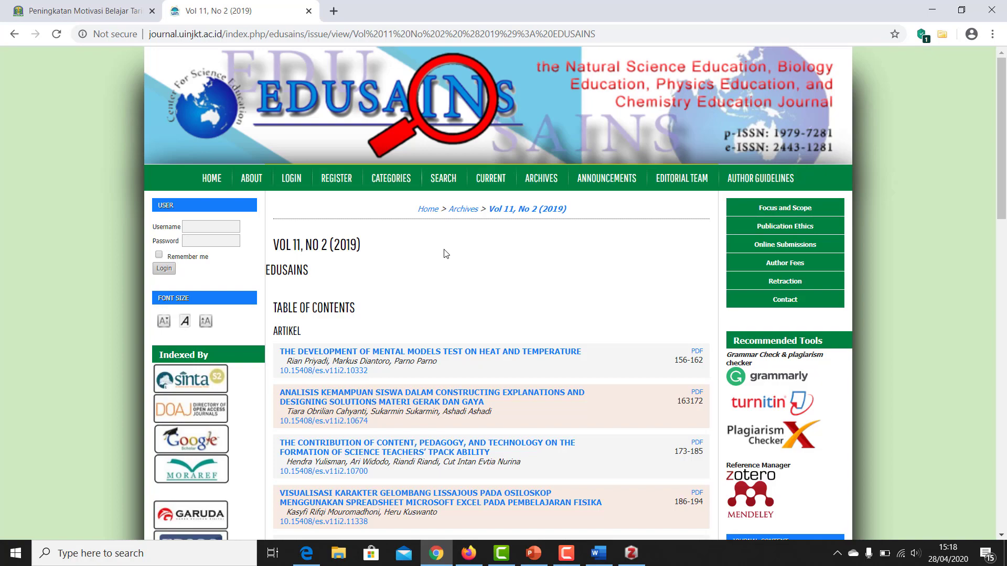
{"action": "left_click", "coordinate": [97, 11]}
{"action": "left_click", "coordinate": [199, 9]}
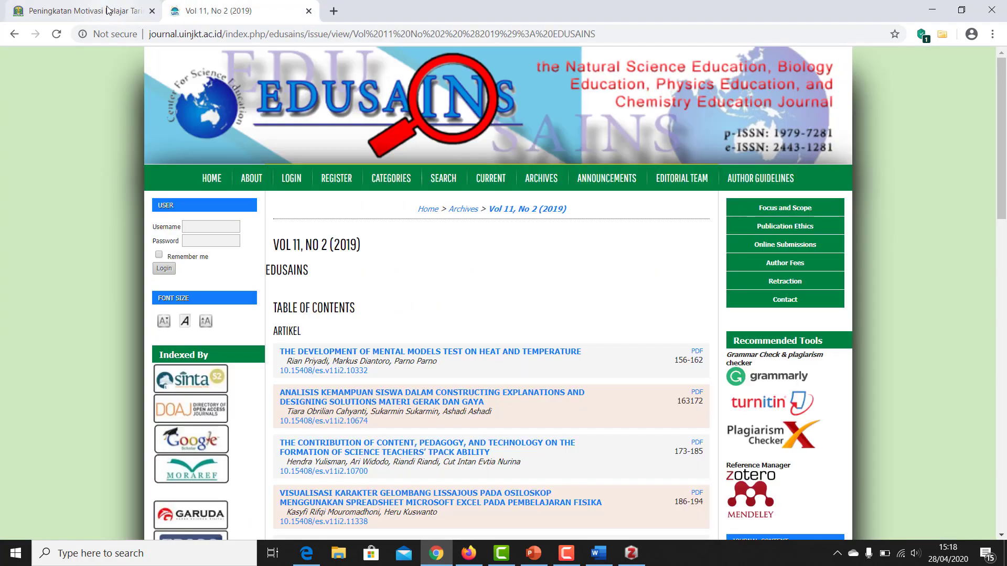
- Search Google for journal uin Bandung in a new tab and open the E Journal UIN SGD BDG result
{"action": "key", "text": "ctrl+Tab"}
{"action": "left_click", "coordinate": [229, 12]}
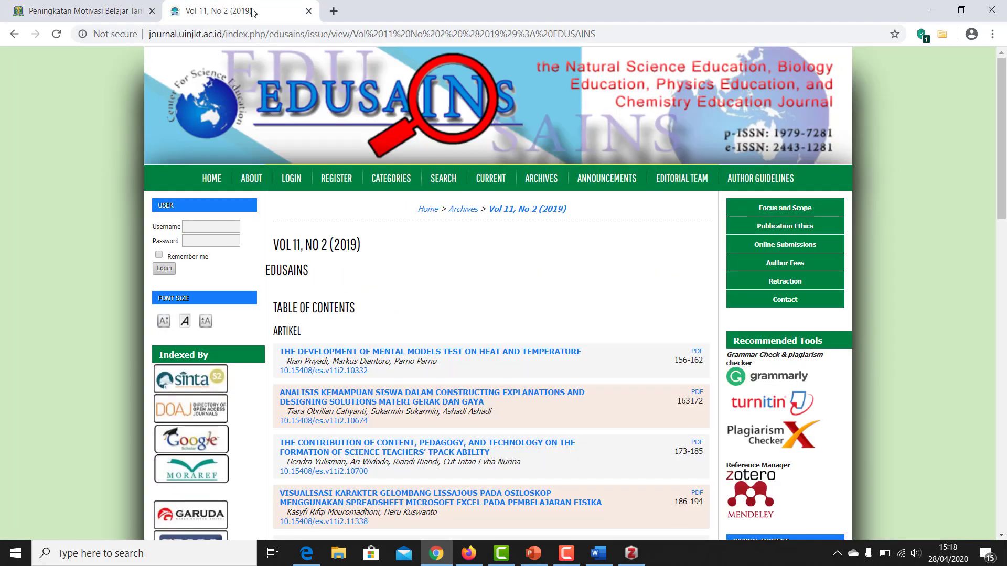
{"action": "left_click", "coordinate": [337, 13]}
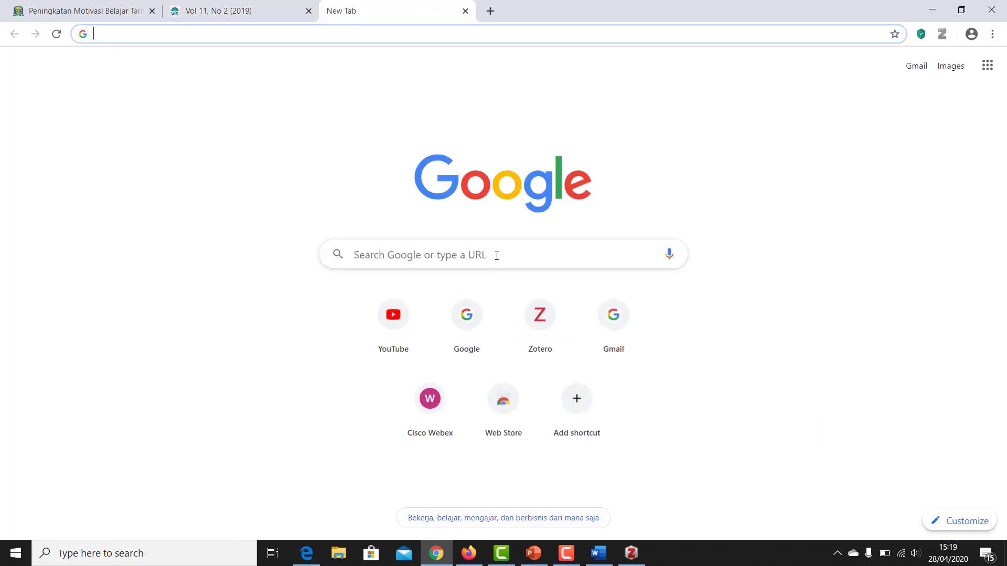
{"action": "left_click", "coordinate": [496, 255]}
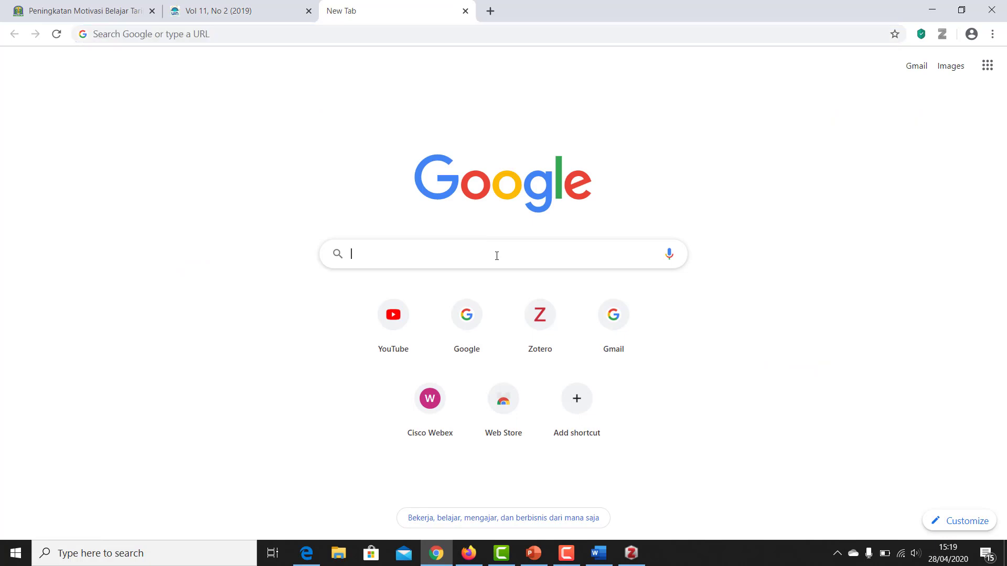
{"action": "type", "text": "journal UI"}
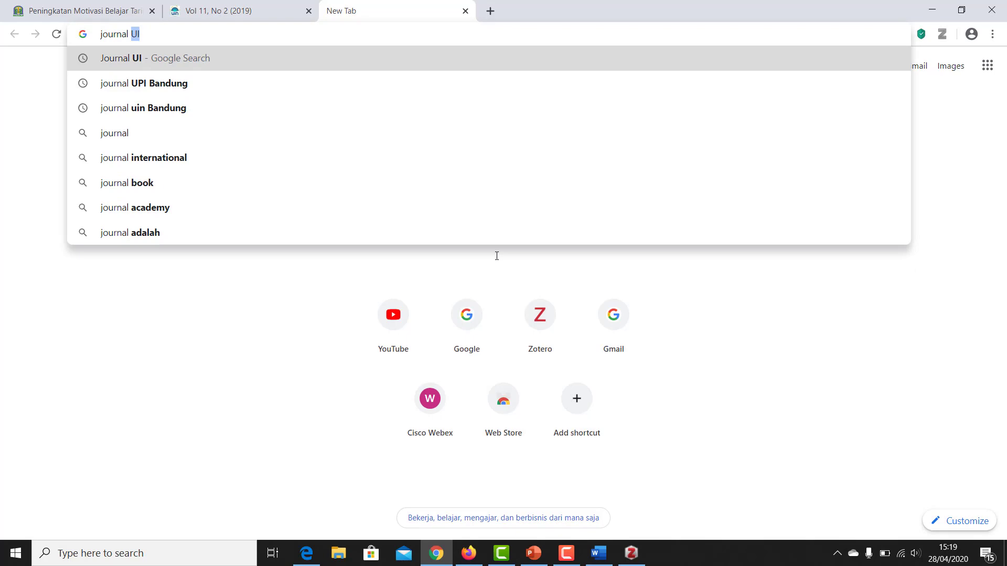
{"action": "left_click", "coordinate": [195, 108]}
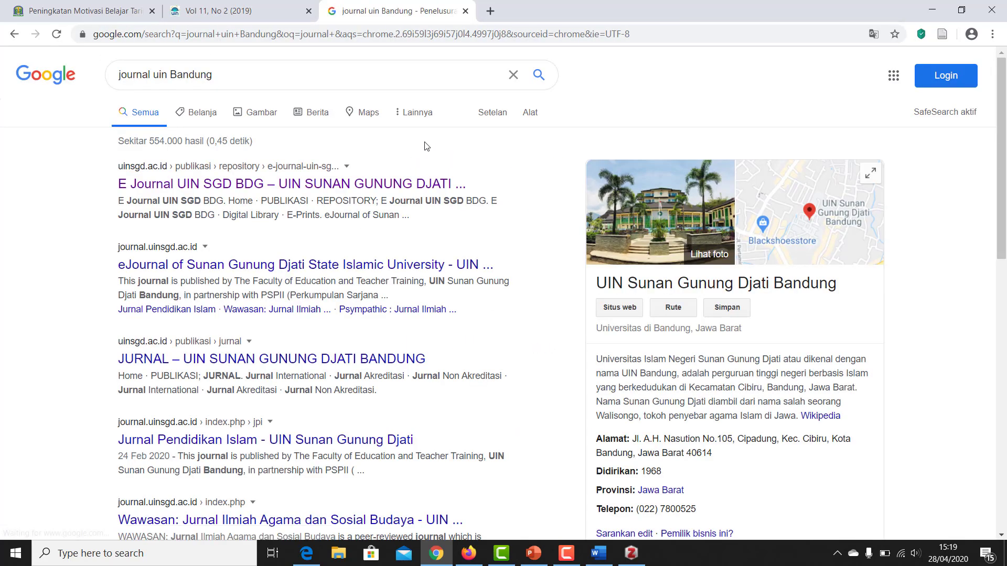
{"action": "left_click", "coordinate": [310, 181]}
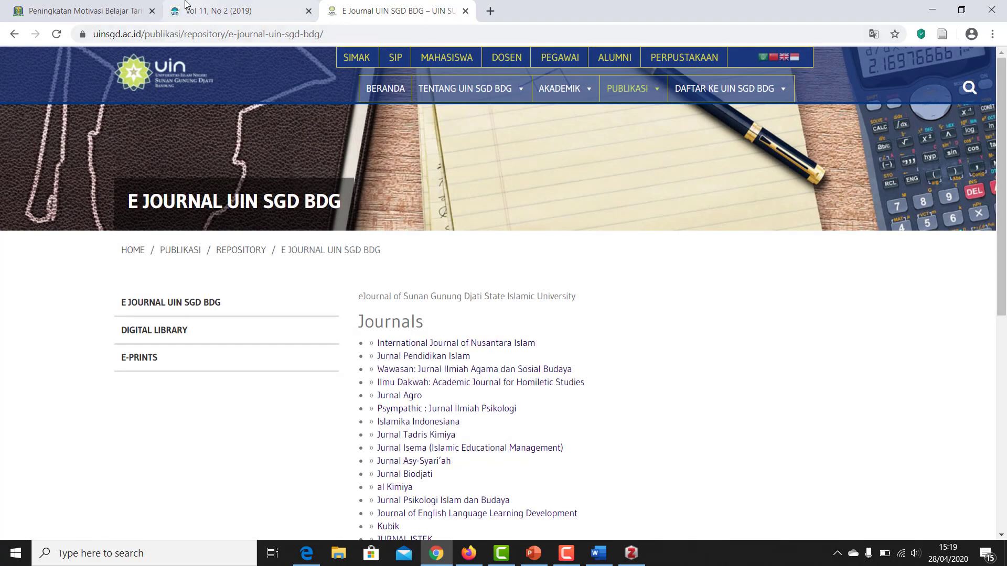
- Return to the Belajea article page and shorten its address to journal.iaincurup.ac.id to load the publisher's journal portal
{"action": "left_click", "coordinate": [94, 11]}
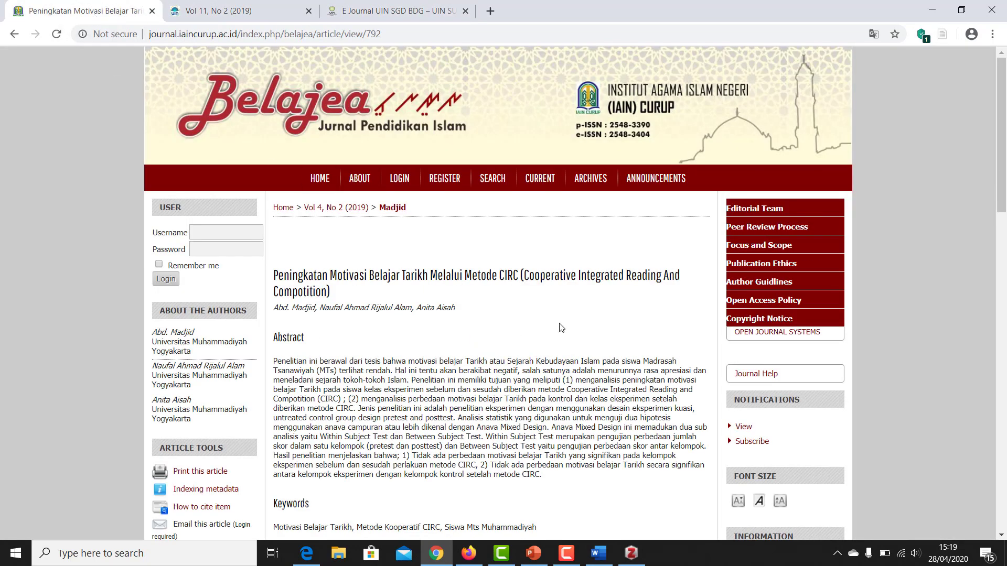
{"action": "left_click", "coordinate": [238, 33]}
{"action": "left_click", "coordinate": [238, 33]}
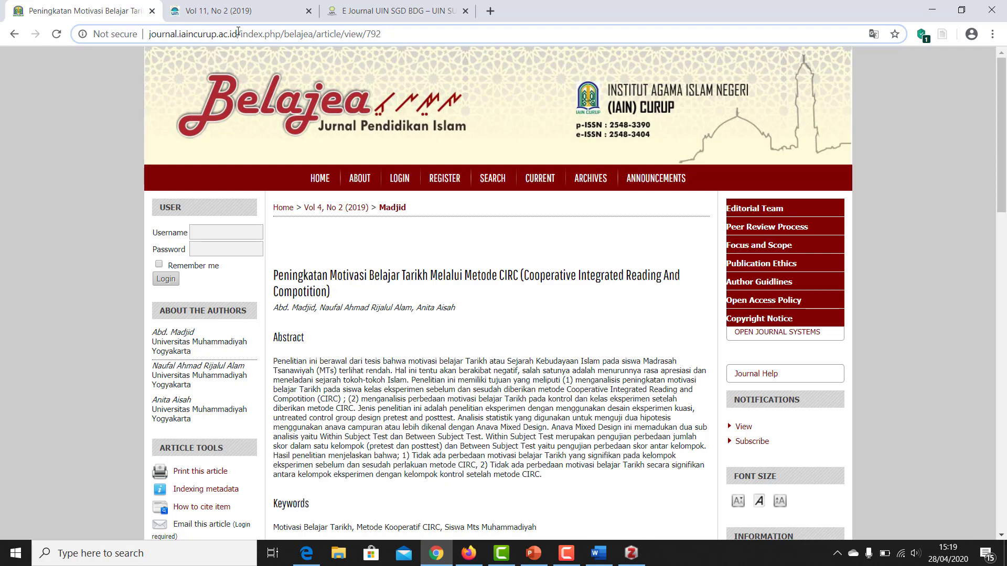
{"action": "left_click_drag", "start_coordinate": [238, 33], "coordinate": [619, 71]}
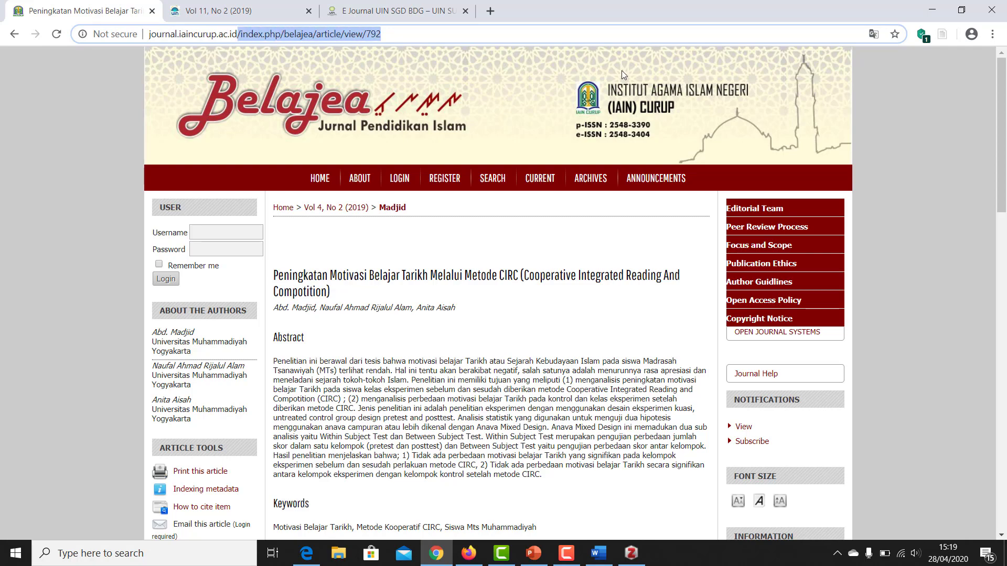
{"action": "key", "text": "BackSpace"}
{"action": "key", "text": "Return"}
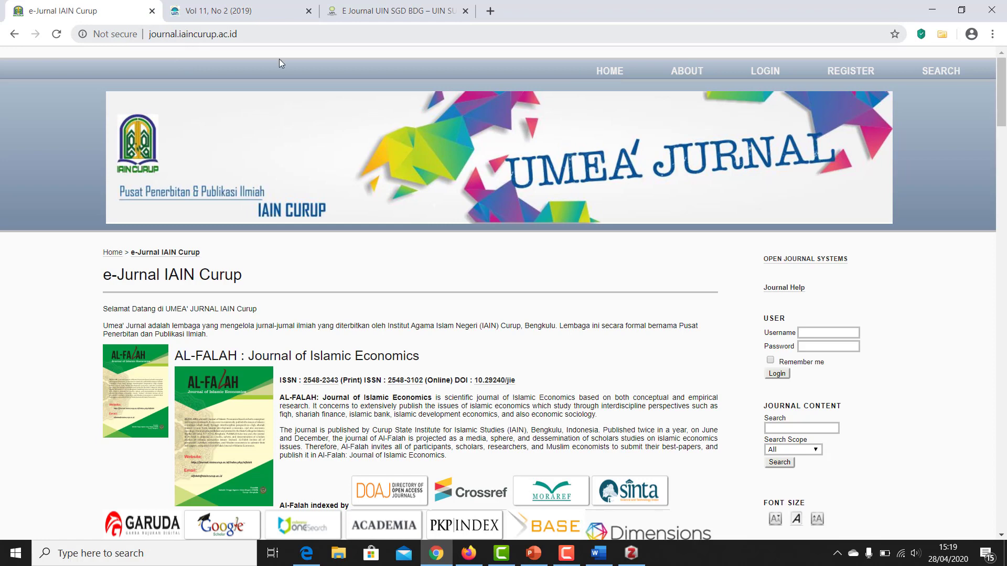
- Find BELAJEA: Jurnal Pendidikan Islam in the IAIN Curup journal list and open its current issue, Vol 4, No 2 (2019)
{"action": "scroll", "coordinate": [399, 314], "scroll_direction": "down", "scroll_amount": 2}
{"action": "scroll", "coordinate": [399, 310], "scroll_direction": "down", "scroll_amount": 1}
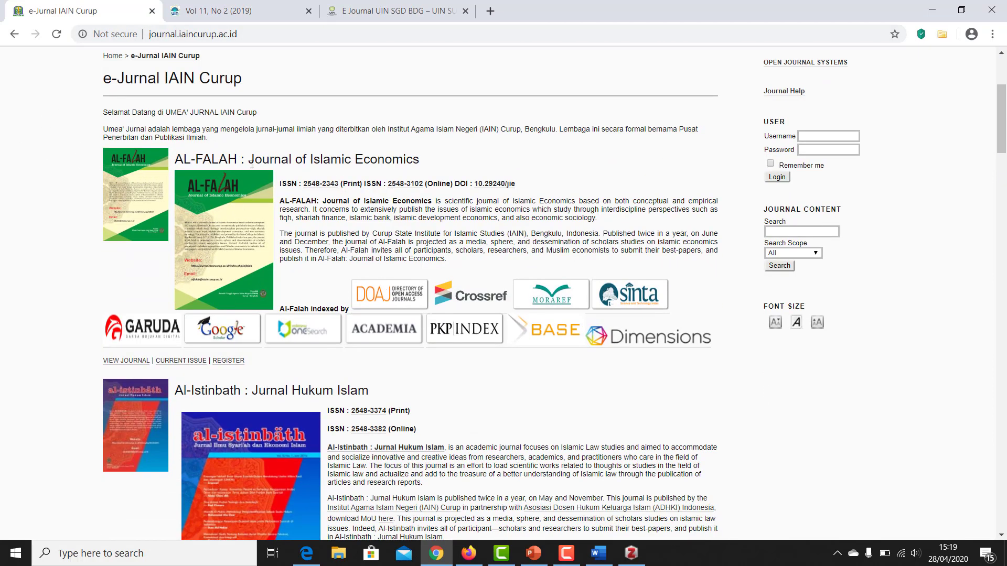
{"action": "scroll", "coordinate": [197, 194], "scroll_direction": "down", "scroll_amount": 20}
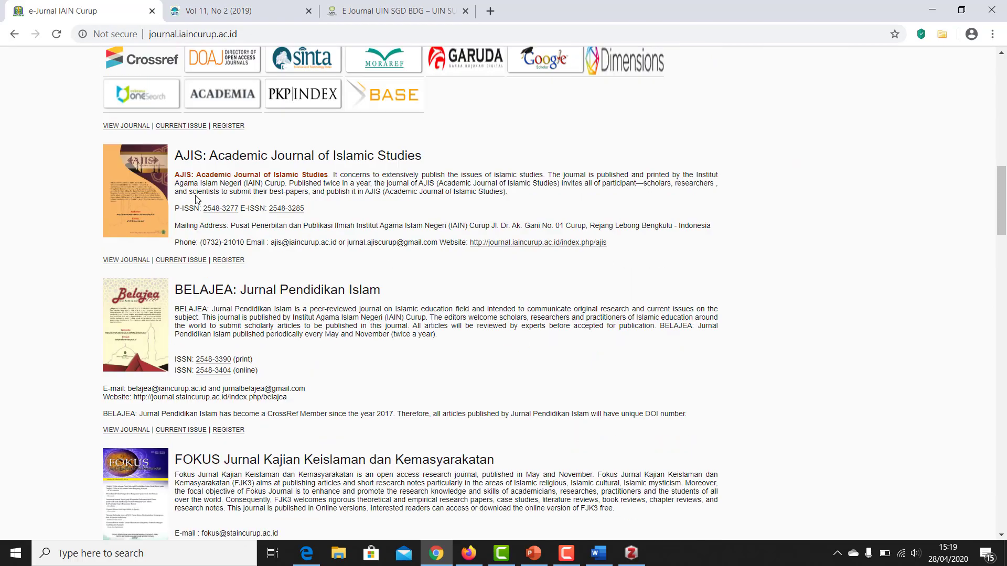
{"action": "scroll", "coordinate": [197, 199], "scroll_direction": "down", "scroll_amount": 20}
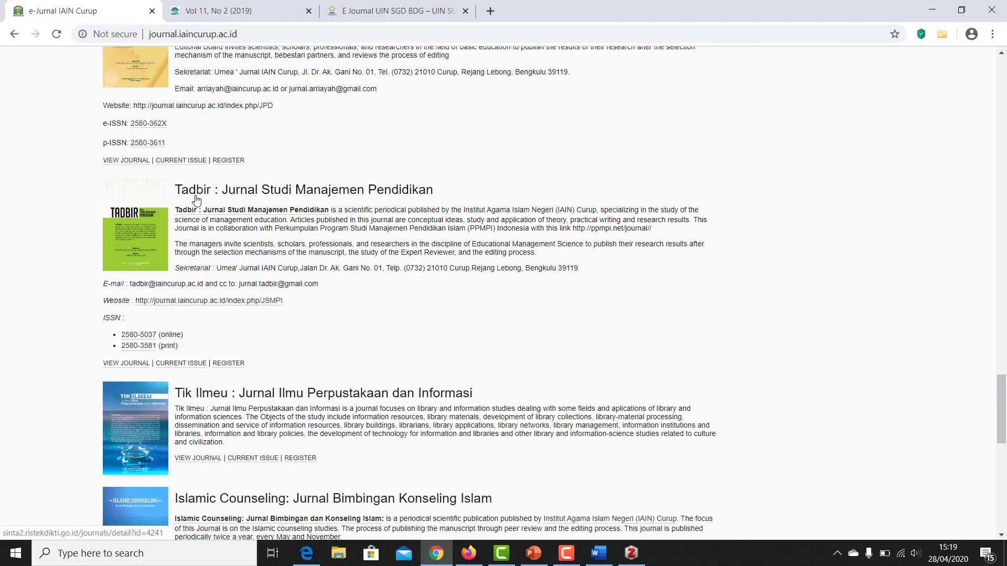
{"action": "scroll", "coordinate": [198, 200], "scroll_direction": "up", "scroll_amount": 20}
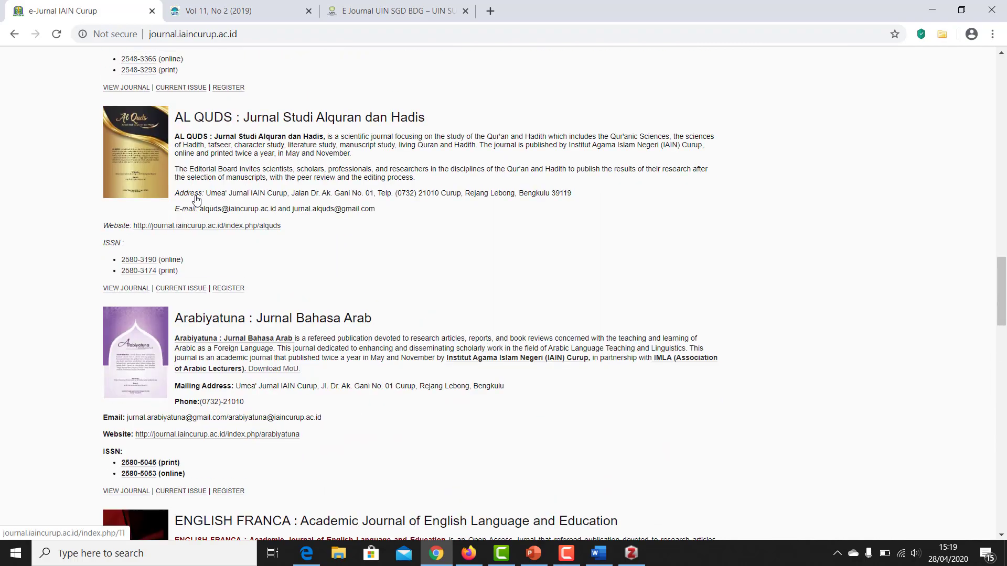
{"action": "scroll", "coordinate": [197, 201], "scroll_direction": "up", "scroll_amount": 11}
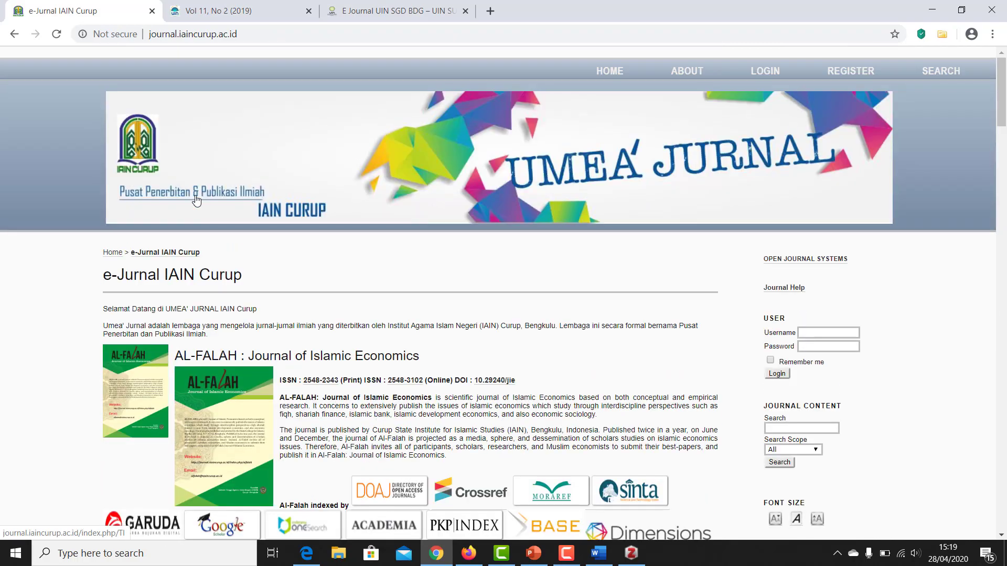
{"action": "scroll", "coordinate": [197, 199], "scroll_direction": "down", "scroll_amount": 3}
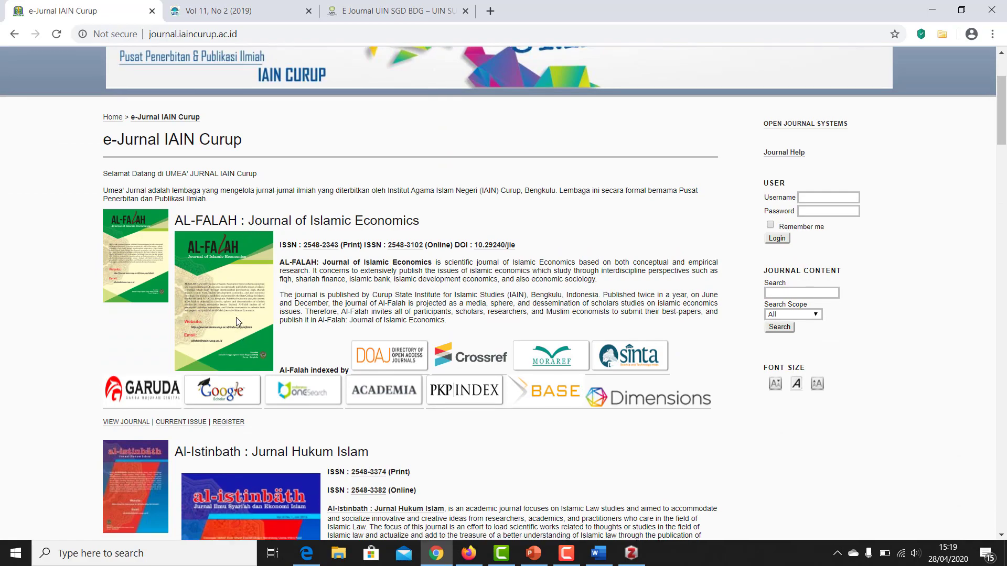
{"action": "scroll", "coordinate": [236, 317], "scroll_direction": "down", "scroll_amount": 15}
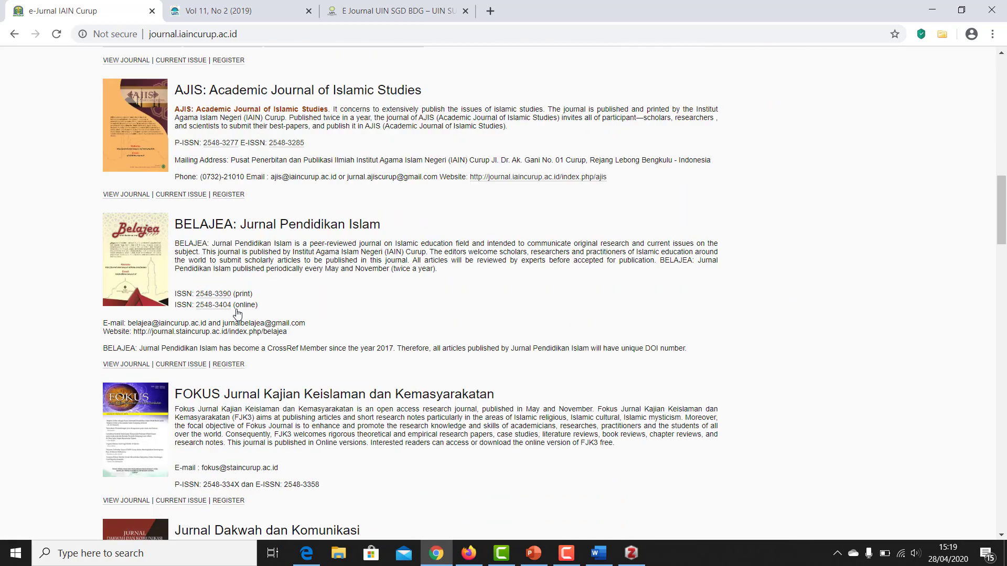
{"action": "scroll", "coordinate": [237, 310], "scroll_direction": "down", "scroll_amount": 1}
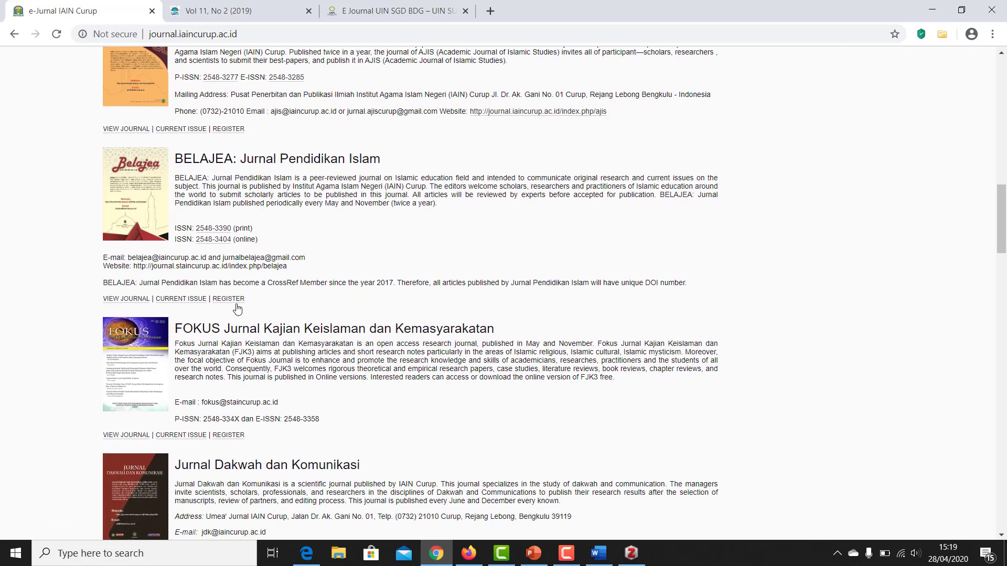
{"action": "scroll", "coordinate": [237, 309], "scroll_direction": "down", "scroll_amount": 7}
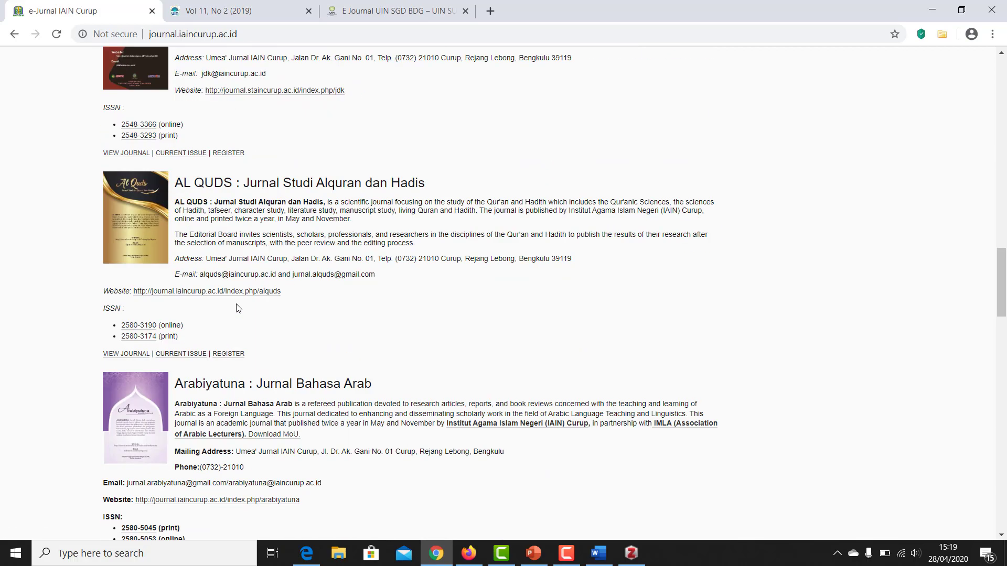
{"action": "scroll", "coordinate": [237, 310], "scroll_direction": "up", "scroll_amount": 9}
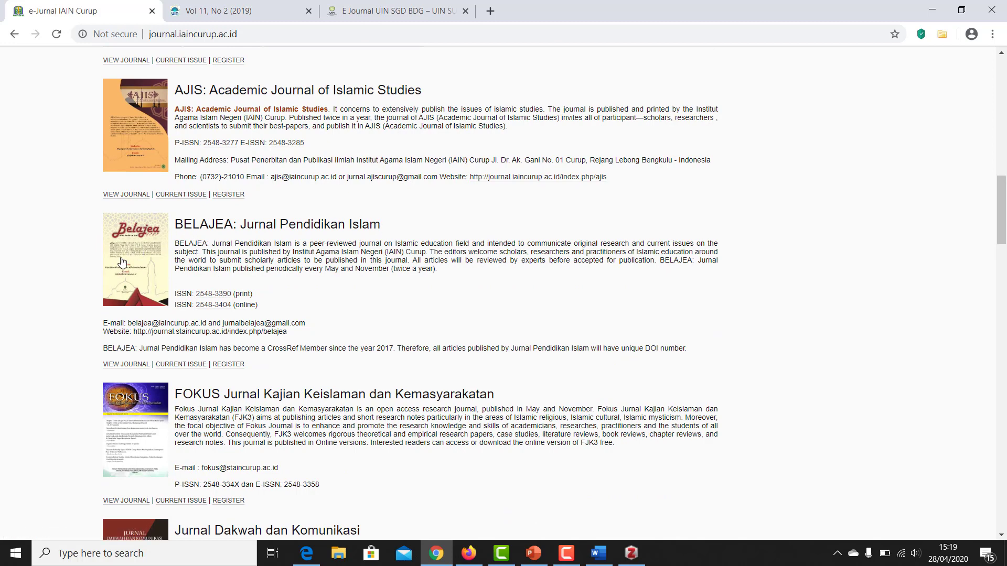
{"action": "left_click", "coordinate": [117, 265]}
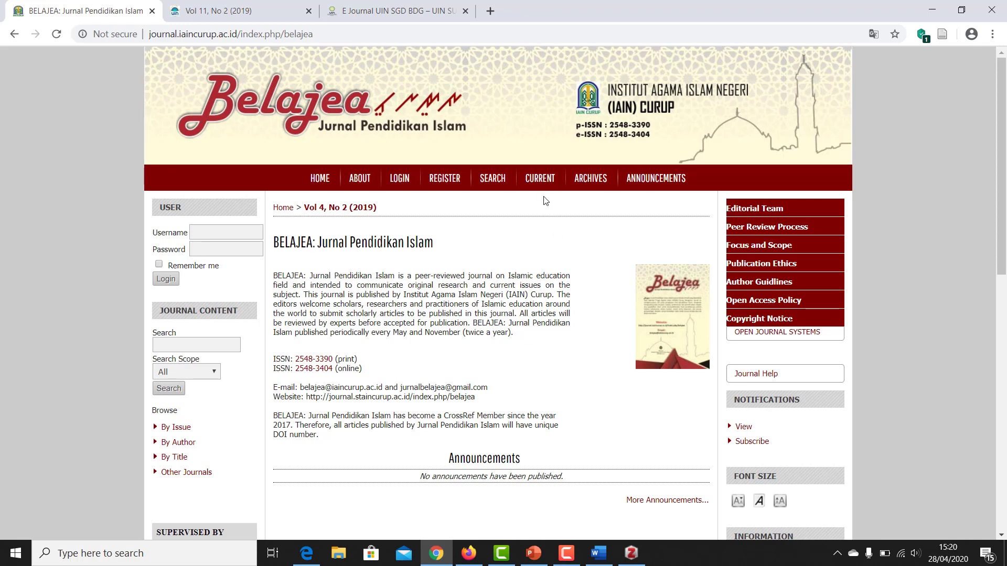
{"action": "left_click", "coordinate": [539, 180]}
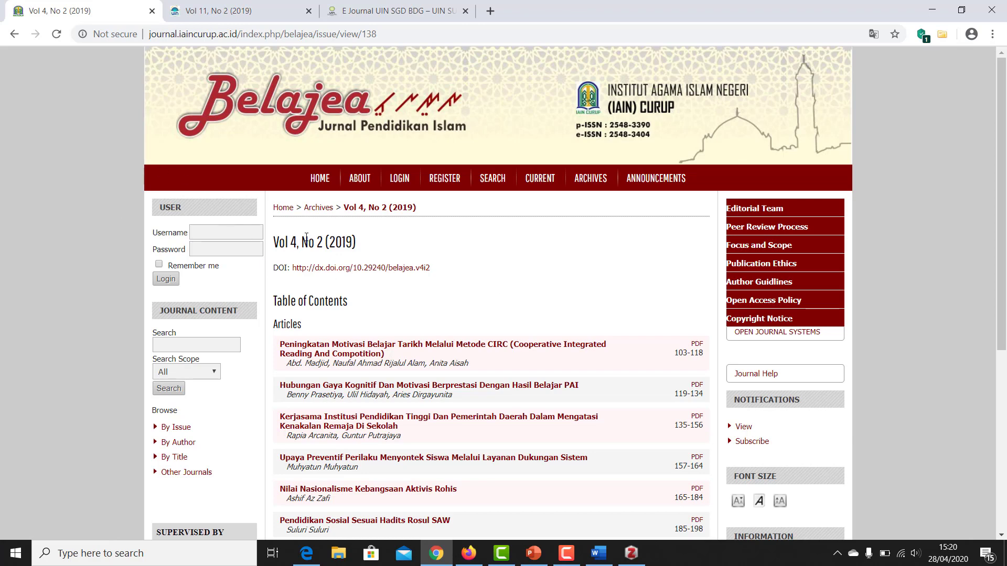
- Open the articles Peningkatan Motivasi Belajar Tarikh, Paradigma Aktualisasi Diri Anak and Kerjasama Institusi Pendidikan Tinggi from the issue in separate new tabs
{"action": "scroll", "coordinate": [507, 311], "scroll_direction": "down", "scroll_amount": 1}
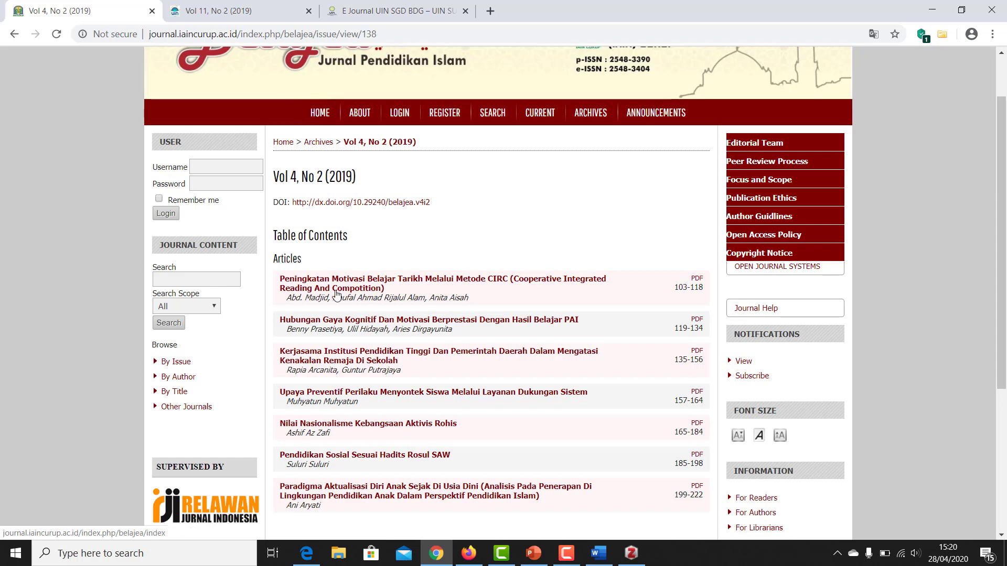
{"action": "right_click", "coordinate": [352, 281]}
{"action": "left_click", "coordinate": [367, 292]}
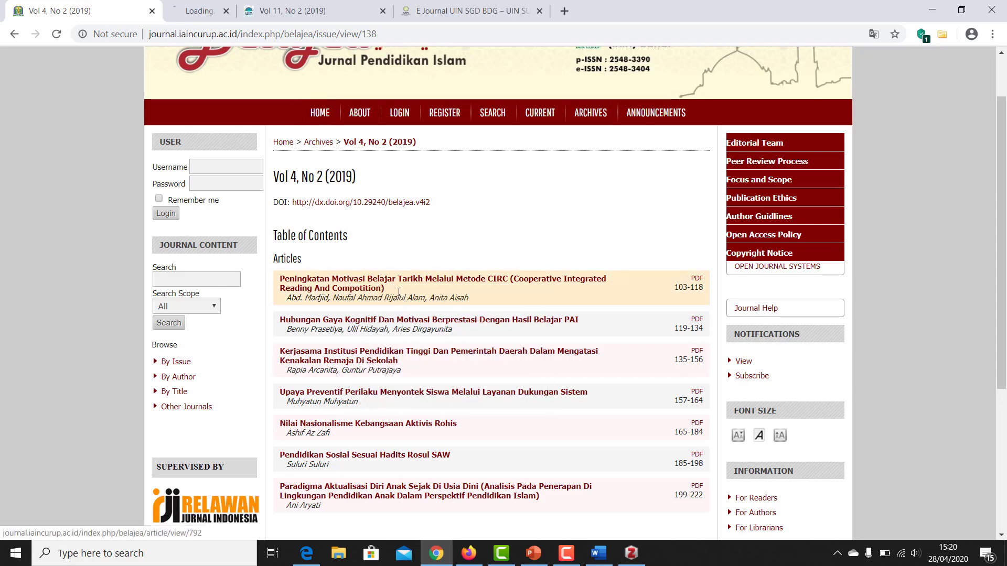
{"action": "scroll", "coordinate": [313, 336], "scroll_direction": "down", "scroll_amount": 1}
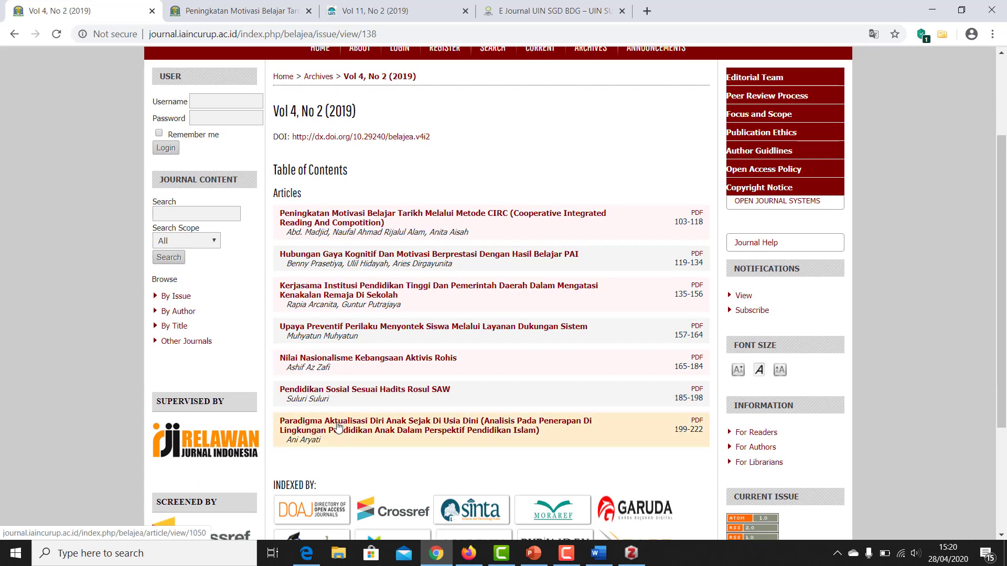
{"action": "right_click", "coordinate": [338, 427]}
{"action": "left_click", "coordinate": [383, 318]}
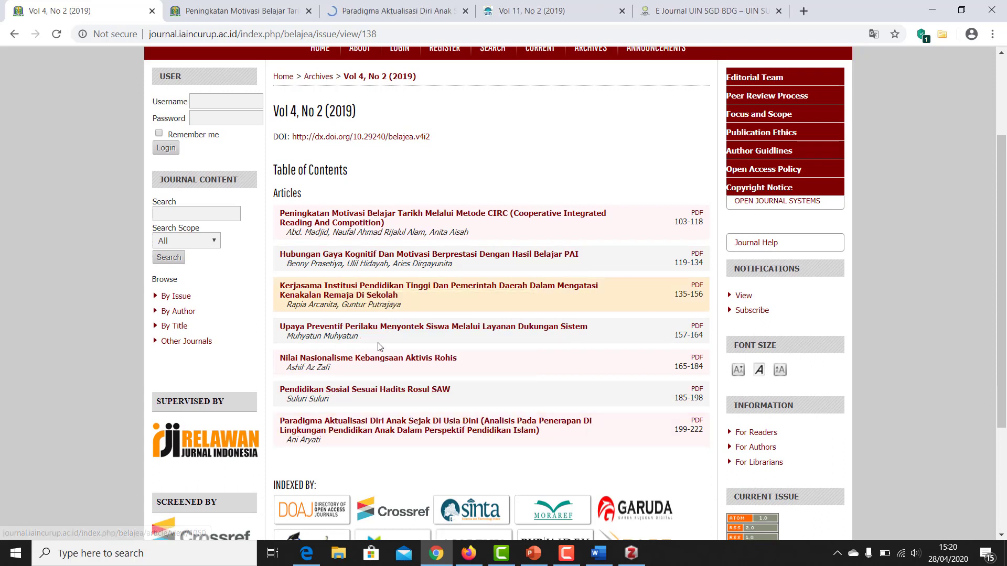
{"action": "right_click", "coordinate": [363, 289]}
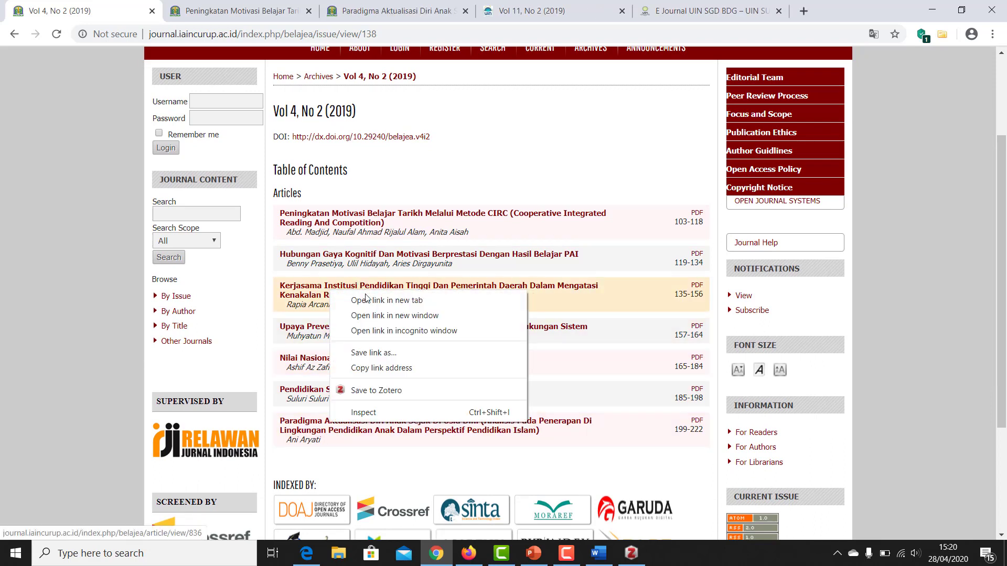
{"action": "left_click", "coordinate": [367, 305]}
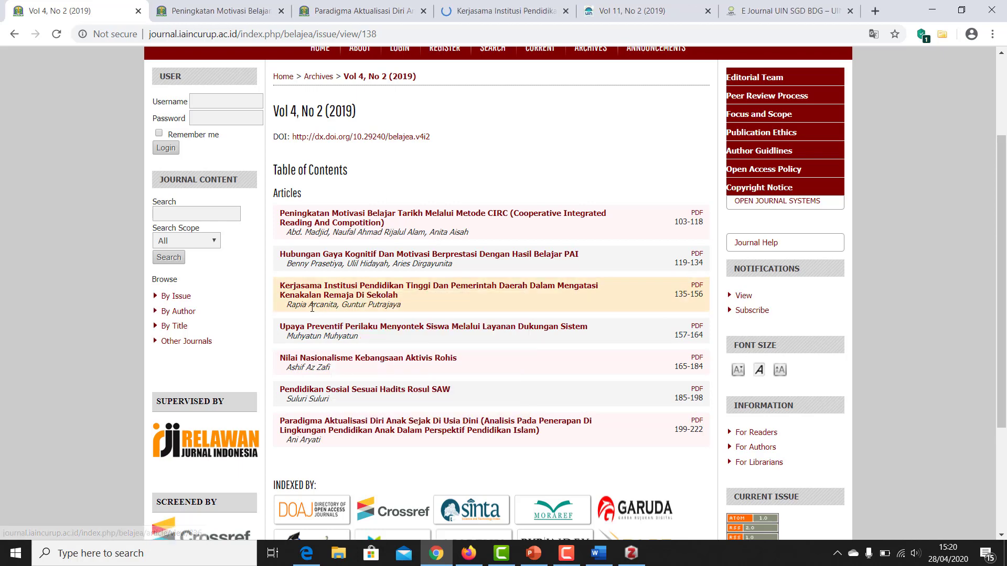
- Check the title and abstract pages of the three opened Belajea articles one after another
{"action": "left_click", "coordinate": [199, 15]}
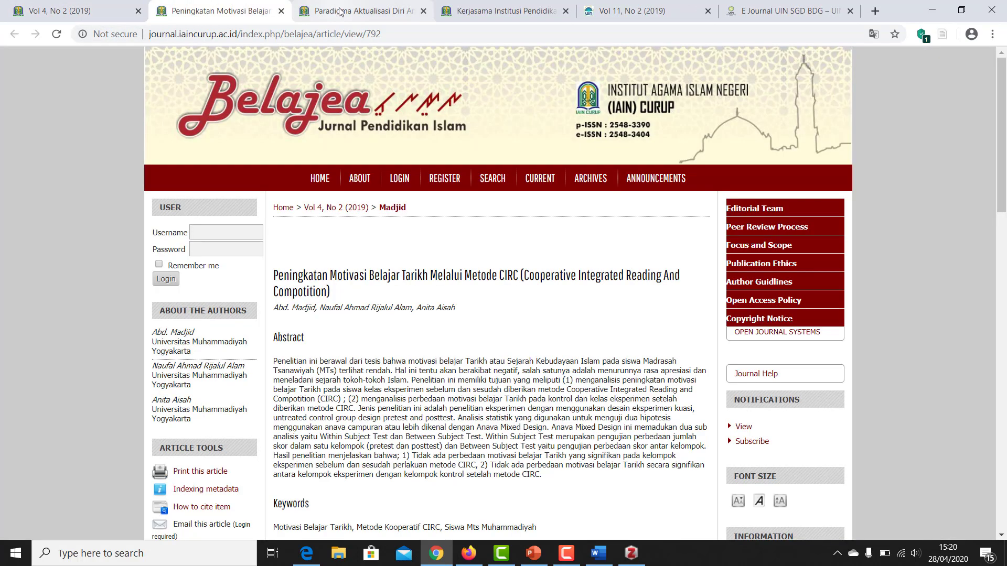
{"action": "left_click", "coordinate": [367, 11]}
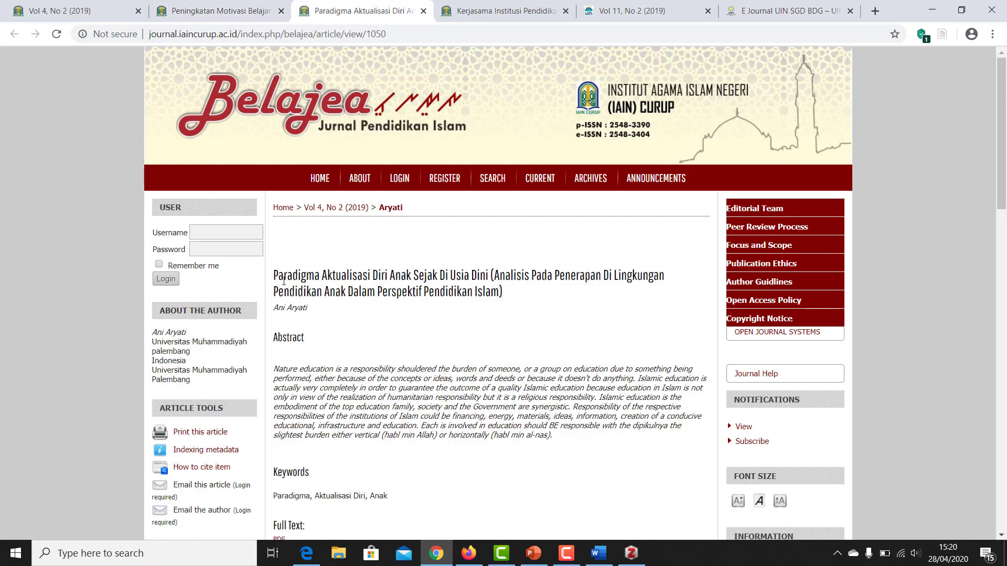
{"action": "left_click", "coordinate": [501, 14]}
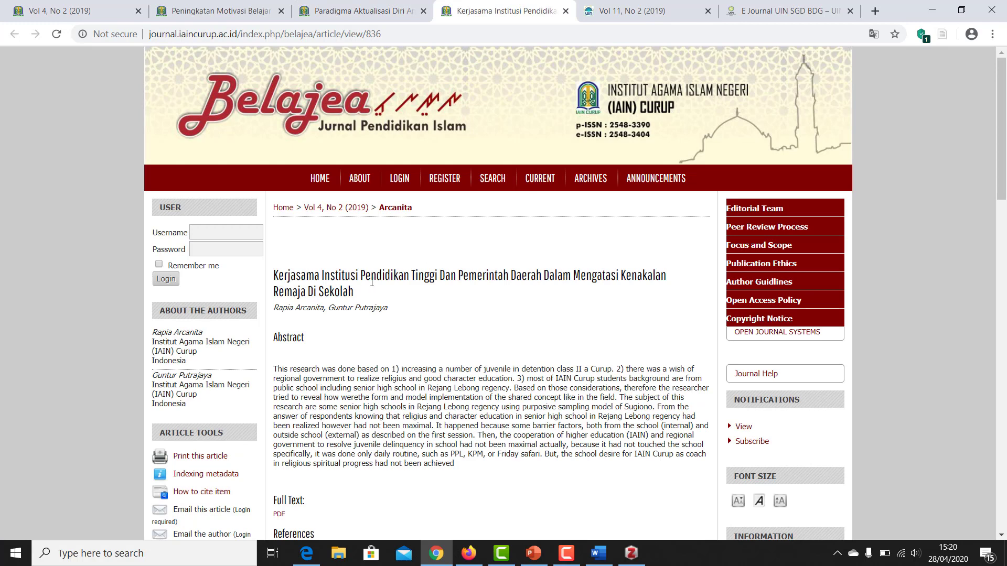
- Open the article Analisis Kemampuan Siswa dalam Constructing Explanations from the EDUSAINS Vol 11, No 2 (2019) issue in a new tab and view its abstract
{"action": "left_click", "coordinate": [633, 13]}
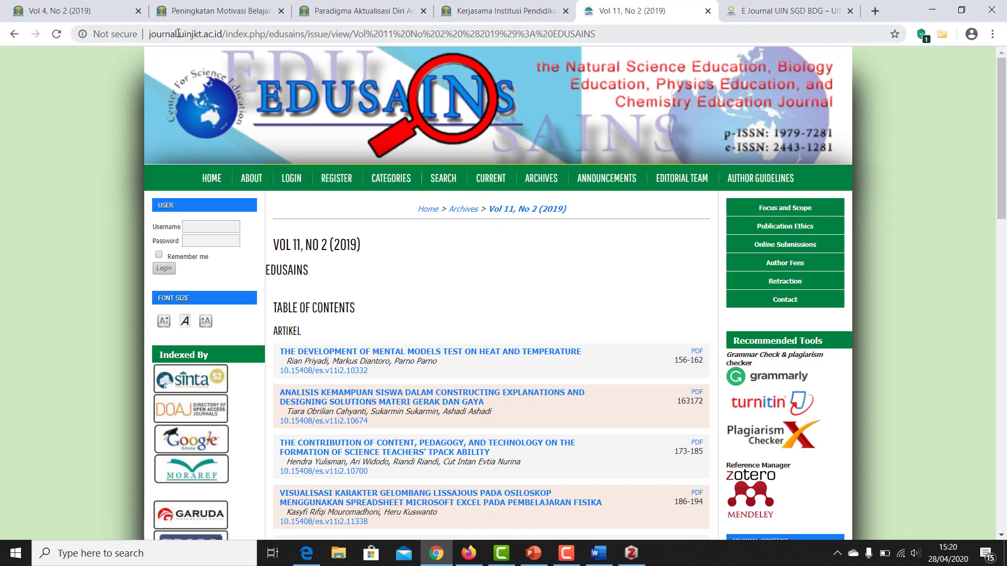
{"action": "scroll", "coordinate": [427, 285], "scroll_direction": "down", "scroll_amount": 2}
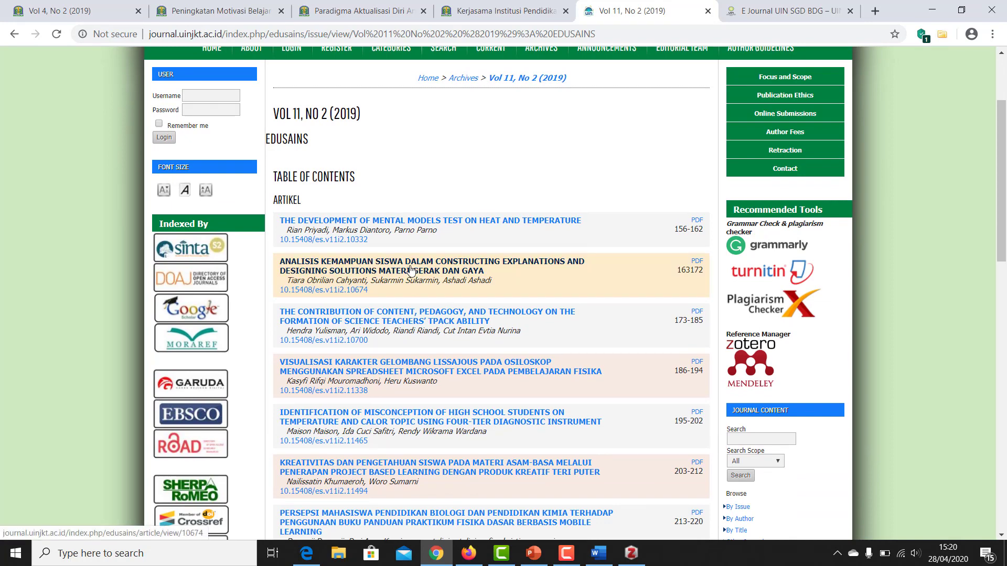
{"action": "right_click", "coordinate": [414, 268]}
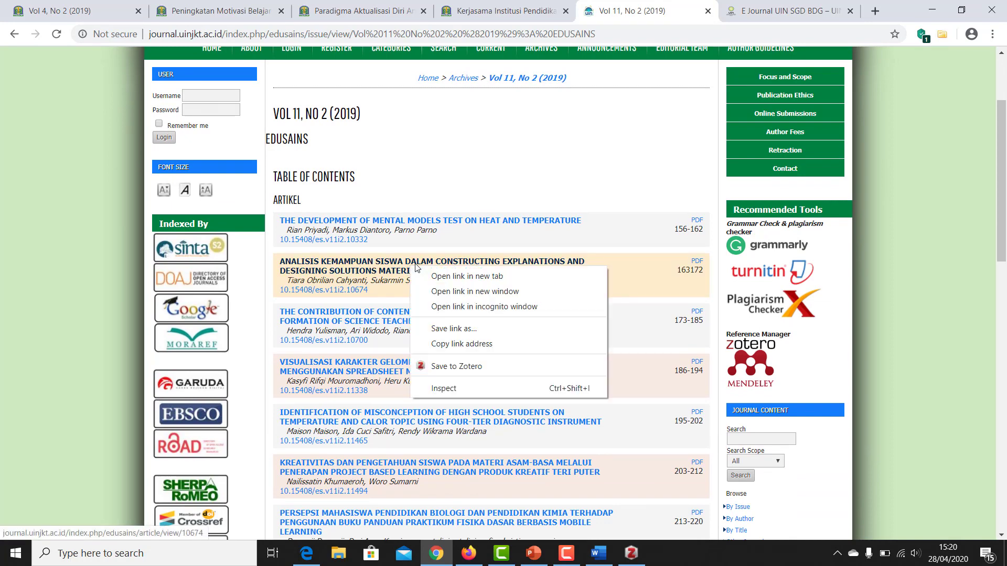
{"action": "left_click", "coordinate": [567, 167]}
{"action": "scroll", "coordinate": [397, 265], "scroll_direction": "down", "scroll_amount": 14}
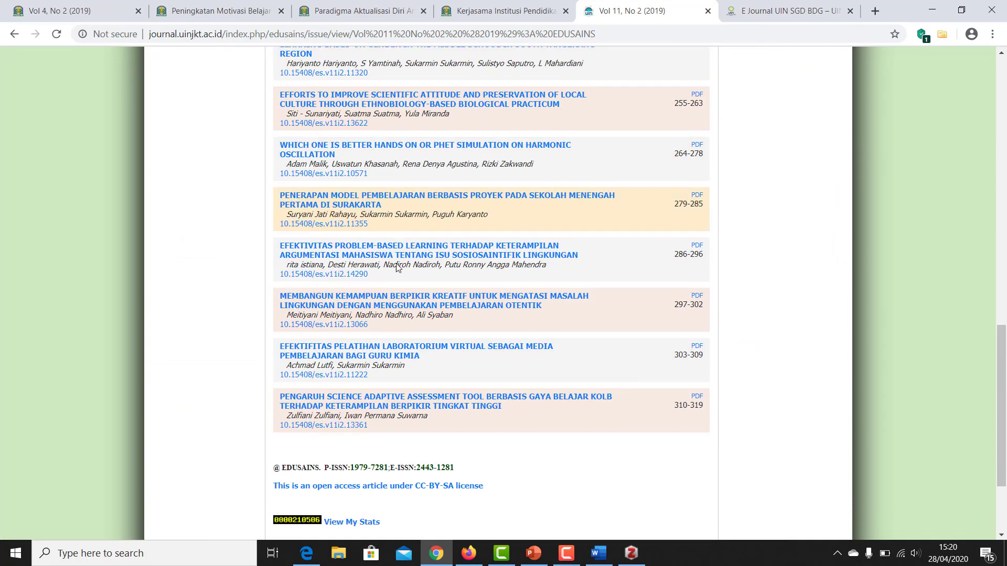
{"action": "scroll", "coordinate": [397, 267], "scroll_direction": "up", "scroll_amount": 12}
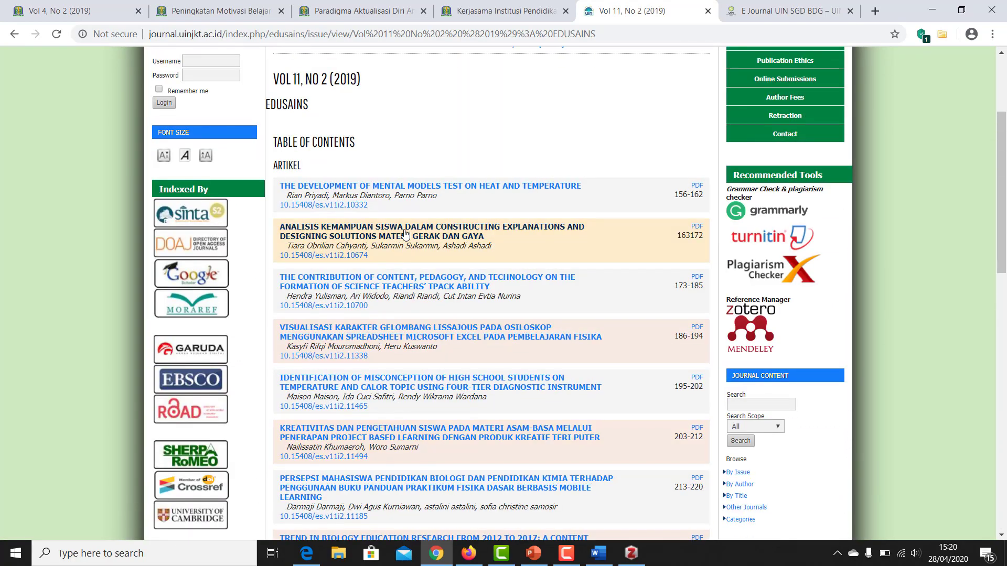
{"action": "right_click", "coordinate": [401, 227]}
{"action": "left_click", "coordinate": [435, 235]}
{"action": "left_click", "coordinate": [662, 12]}
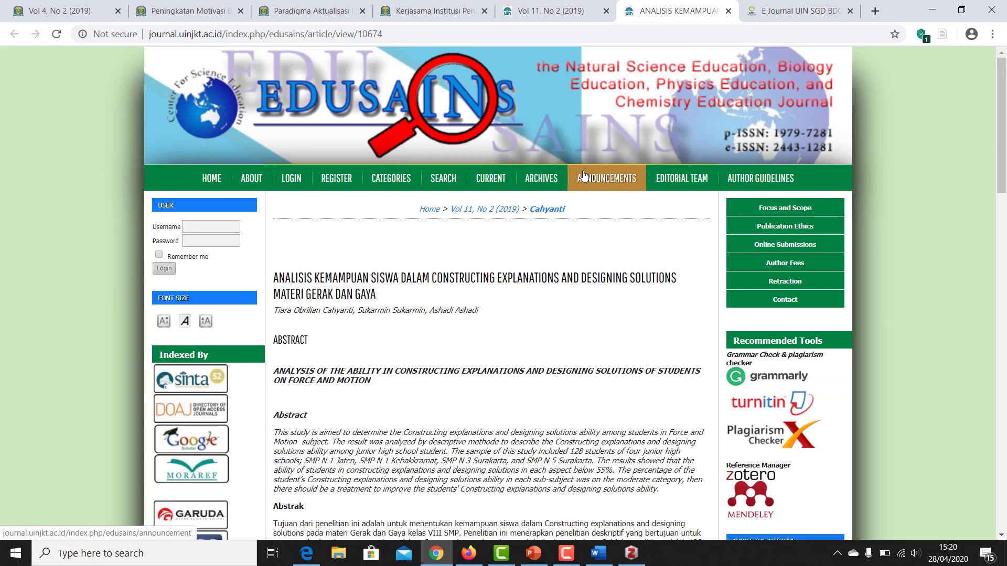
{"action": "scroll", "coordinate": [651, 518], "scroll_direction": "down", "scroll_amount": 1}
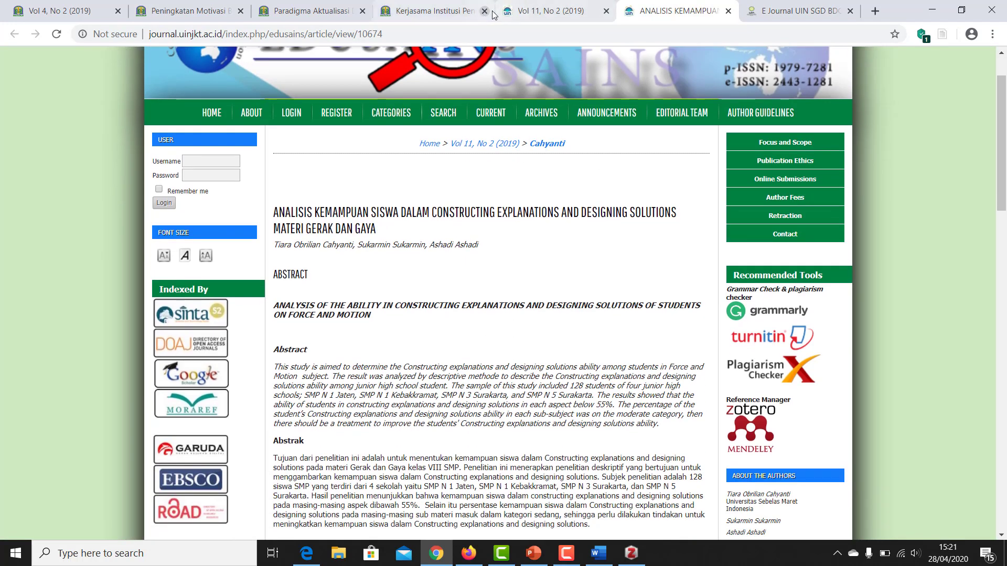
- Return to the Belajea Vol 4, No 2 (2019) issue page and go back from it to the IAIN Curup journal list
{"action": "left_click", "coordinate": [552, 14]}
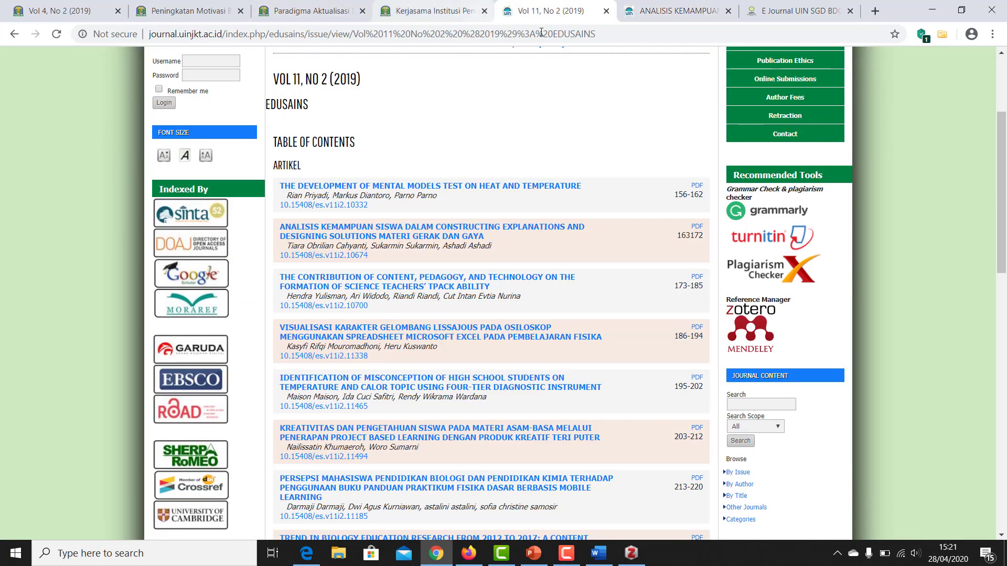
{"action": "left_click", "coordinate": [100, 12]}
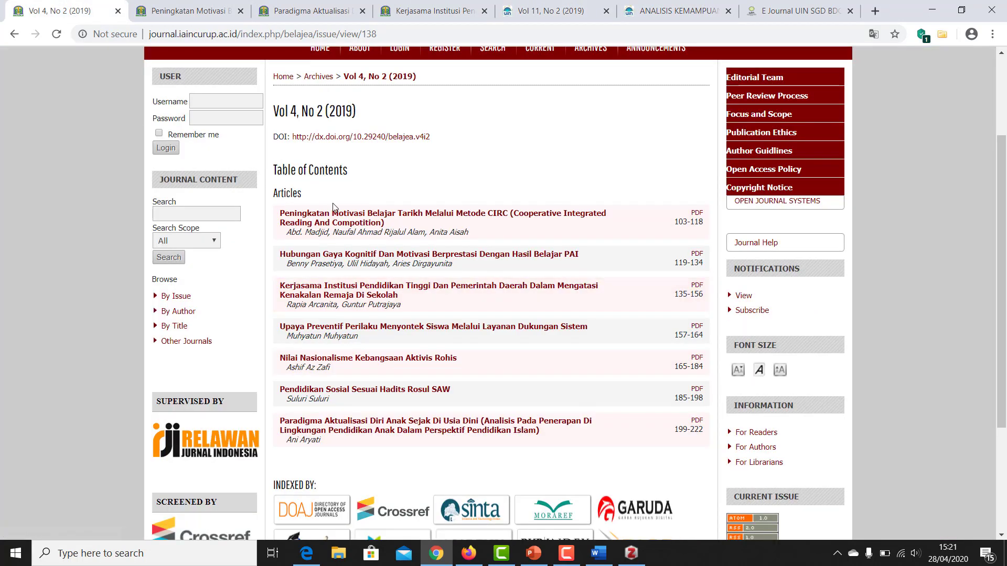
{"action": "scroll", "coordinate": [333, 205], "scroll_direction": "up", "scroll_amount": 2}
{"action": "left_click", "coordinate": [14, 34]}
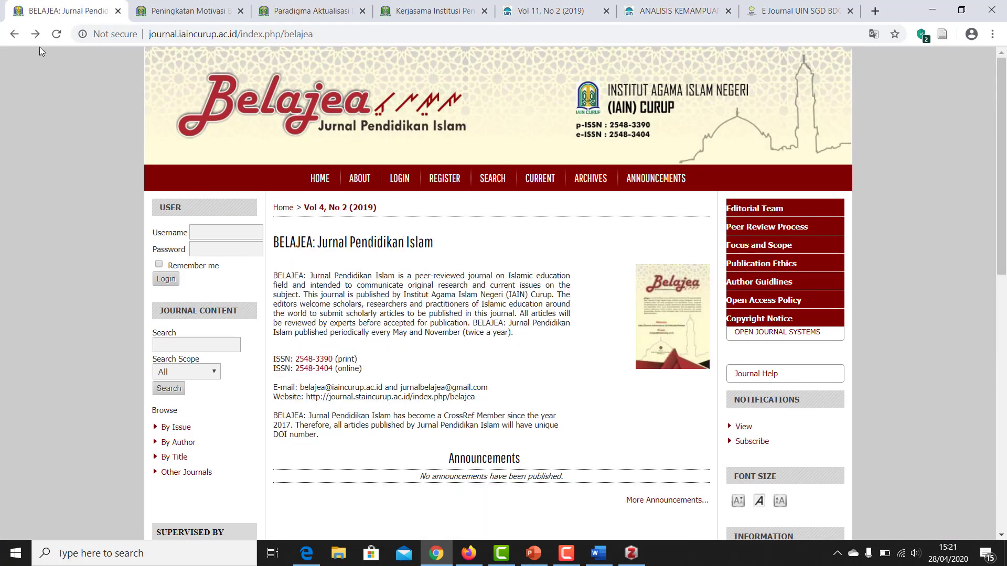
{"action": "left_click", "coordinate": [19, 35]}
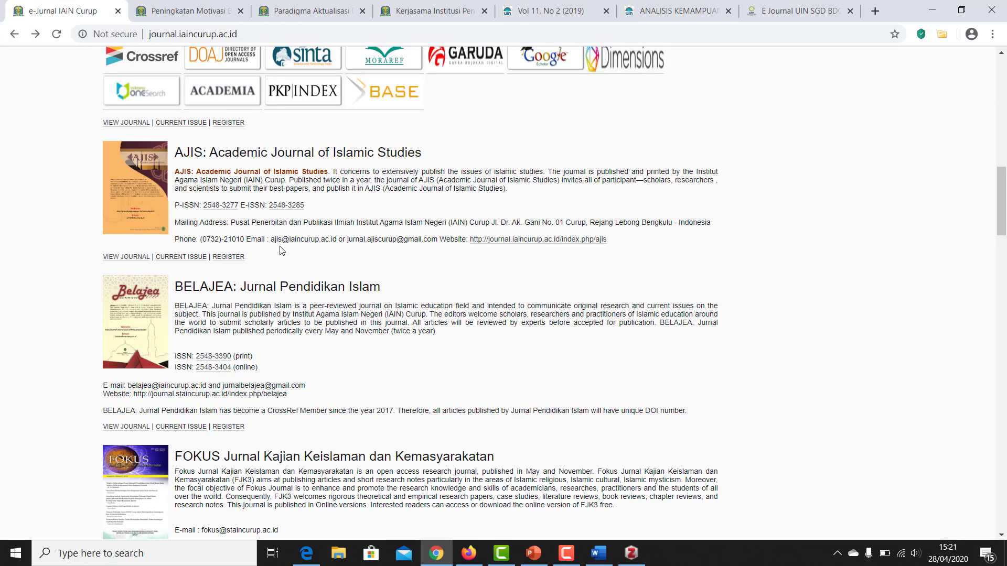
- Find FOKUS Jurnal Kajian Keislaman dan Kemasyarakatan in the IAIN Curup journal list and open its current issue
{"action": "scroll", "coordinate": [281, 252], "scroll_direction": "down", "scroll_amount": 10}
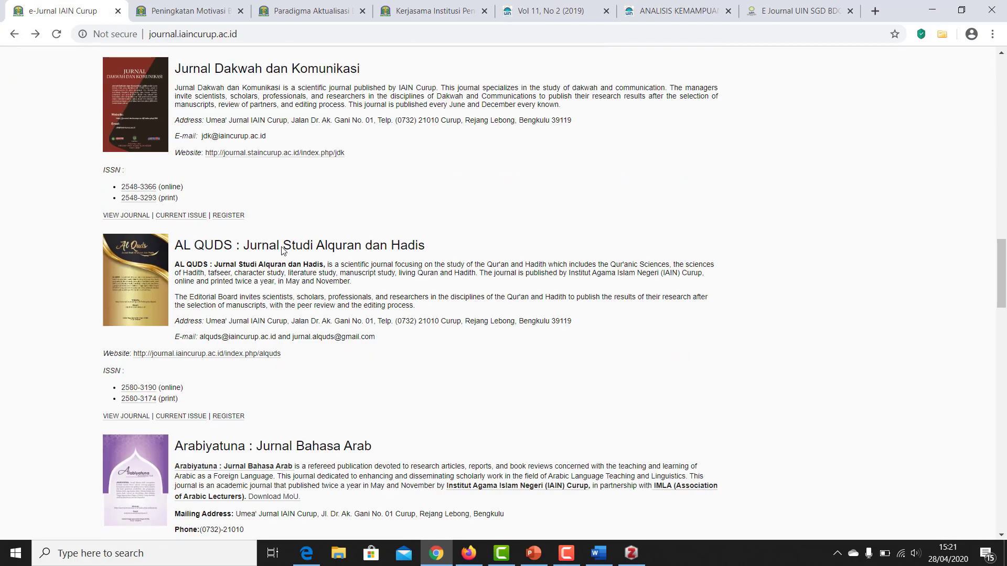
{"action": "scroll", "coordinate": [282, 247], "scroll_direction": "down", "scroll_amount": 13}
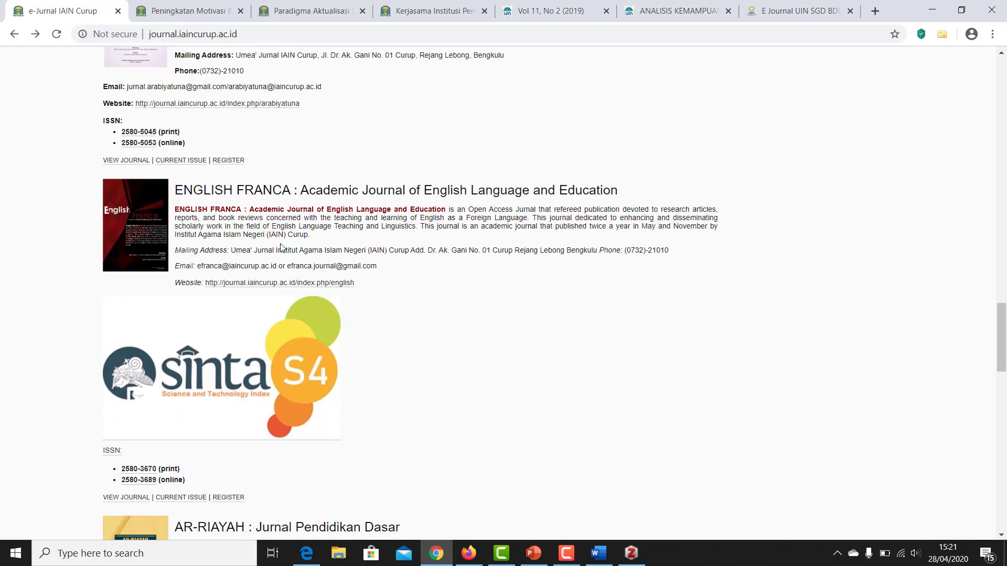
{"action": "scroll", "coordinate": [281, 248], "scroll_direction": "down", "scroll_amount": 4}
{"action": "scroll", "coordinate": [279, 243], "scroll_direction": "up", "scroll_amount": 7}
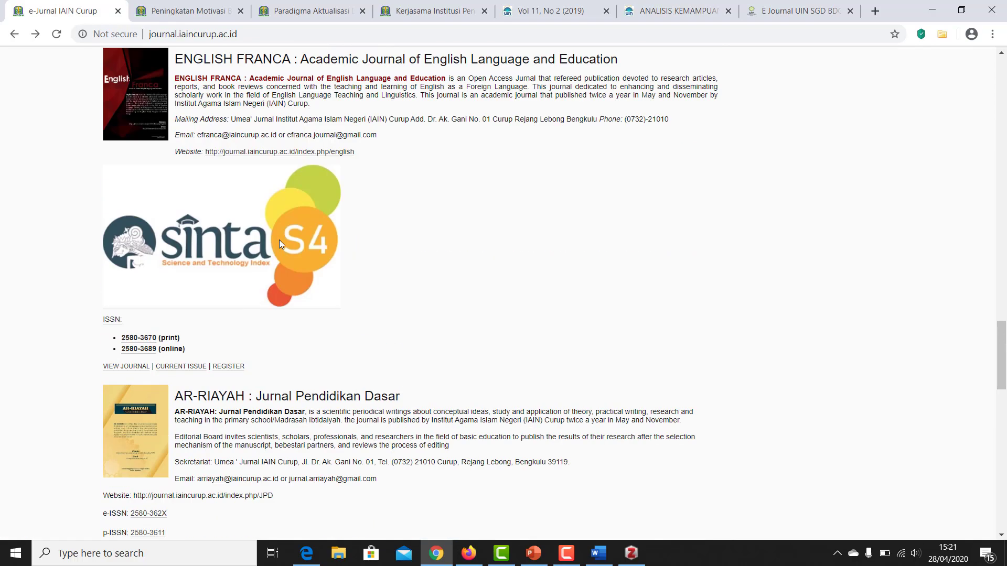
{"action": "scroll", "coordinate": [252, 244], "scroll_direction": "up", "scroll_amount": 11}
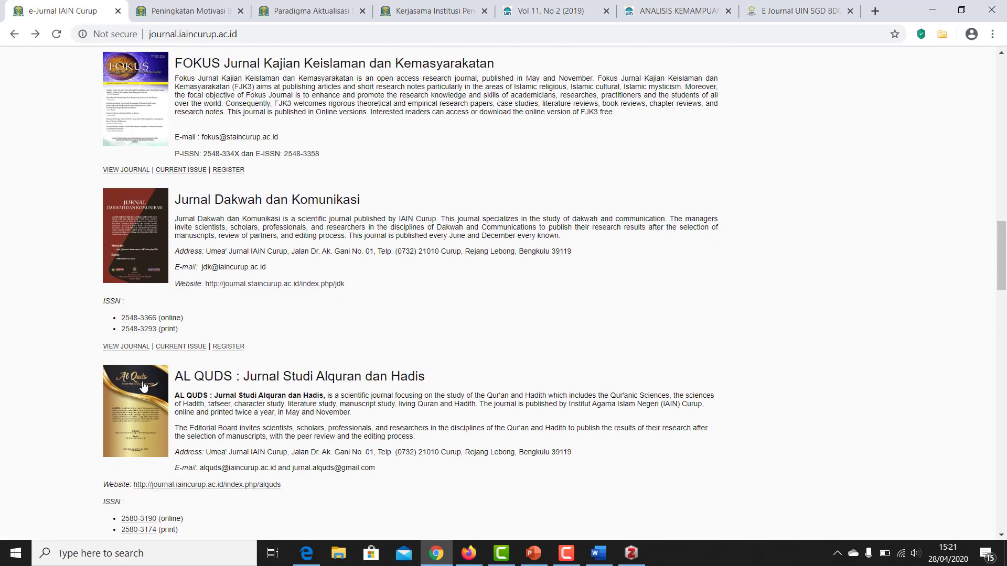
{"action": "left_click", "coordinate": [130, 99]}
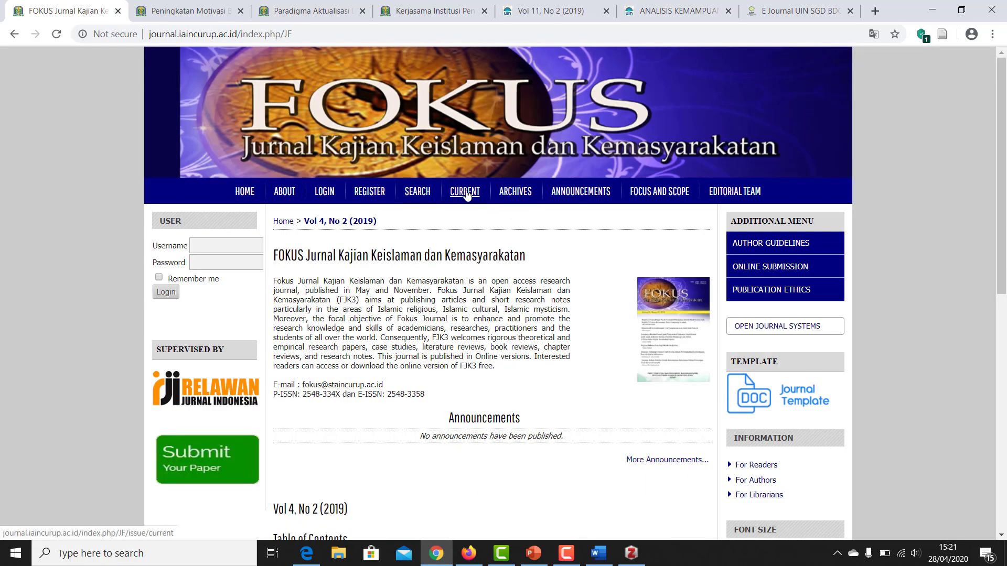
{"action": "left_click", "coordinate": [466, 194]}
- Open the FOKUS articles Langkah Manajerial Kepala Sekolah, Pesantren dan Gairah Keislaman, Praktik Sosial Pengasuhan Anak and Langkah Progresif Peningkatan Akreditasi in separate new tabs
{"action": "scroll", "coordinate": [388, 249], "scroll_direction": "down", "scroll_amount": 3}
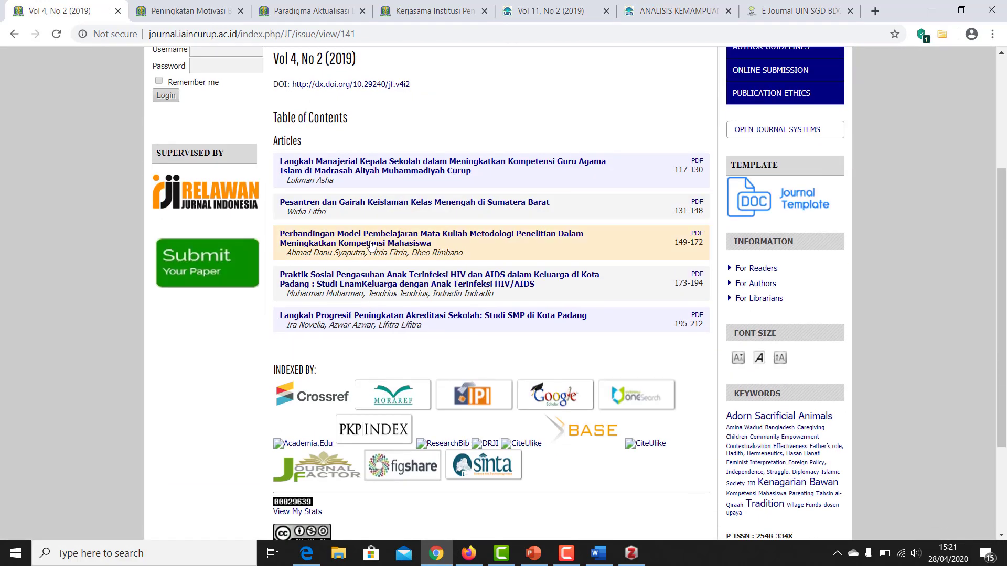
{"action": "right_click", "coordinate": [358, 166]}
{"action": "left_click", "coordinate": [388, 177]}
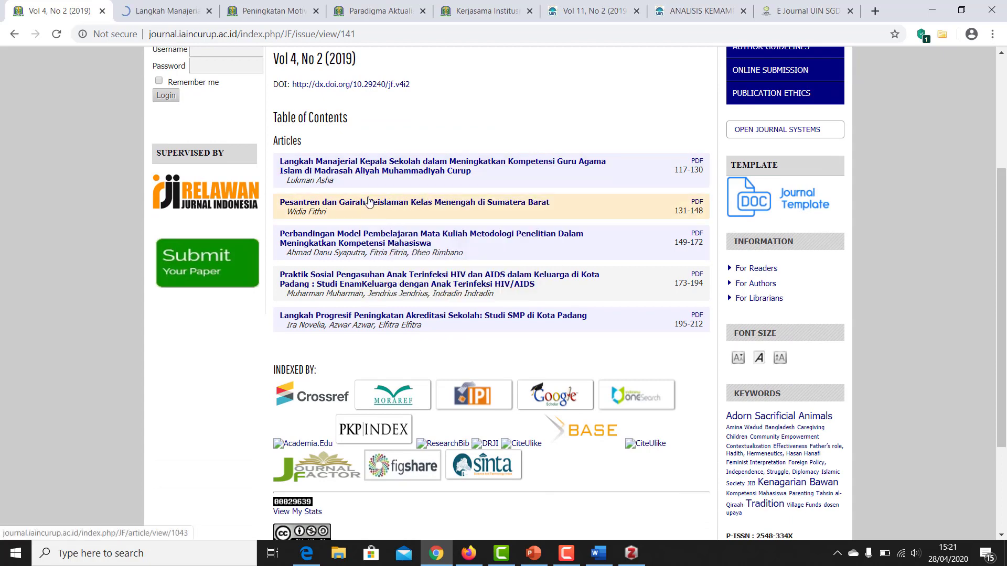
{"action": "right_click", "coordinate": [370, 206]}
{"action": "left_click", "coordinate": [399, 213]}
{"action": "right_click", "coordinate": [371, 283]}
{"action": "left_click", "coordinate": [403, 290]}
{"action": "right_click", "coordinate": [388, 320]}
{"action": "left_click", "coordinate": [421, 332]}
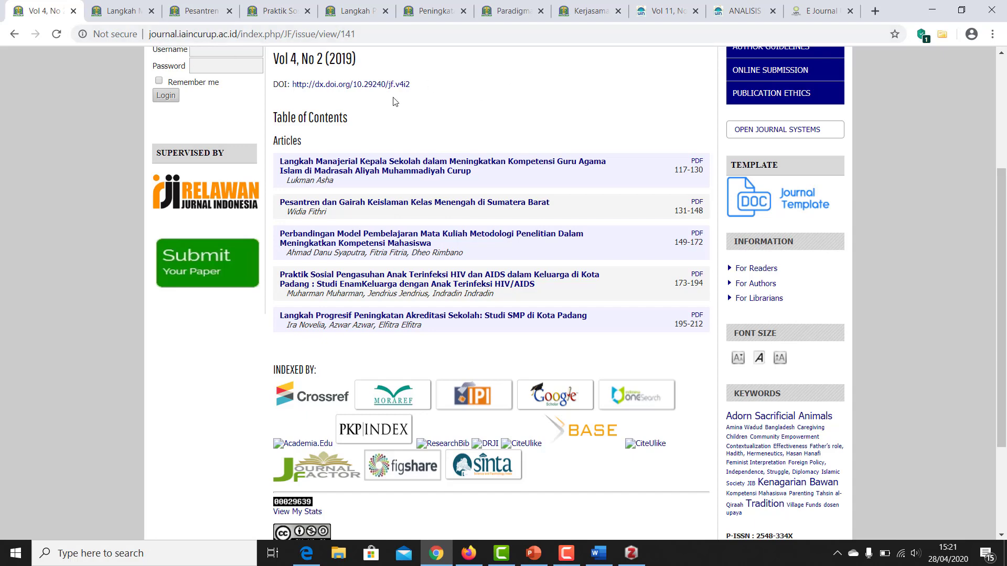
- Check the title and abstract pages of the opened FOKUS and Belajea articles one after another
{"action": "left_click", "coordinate": [126, 16]}
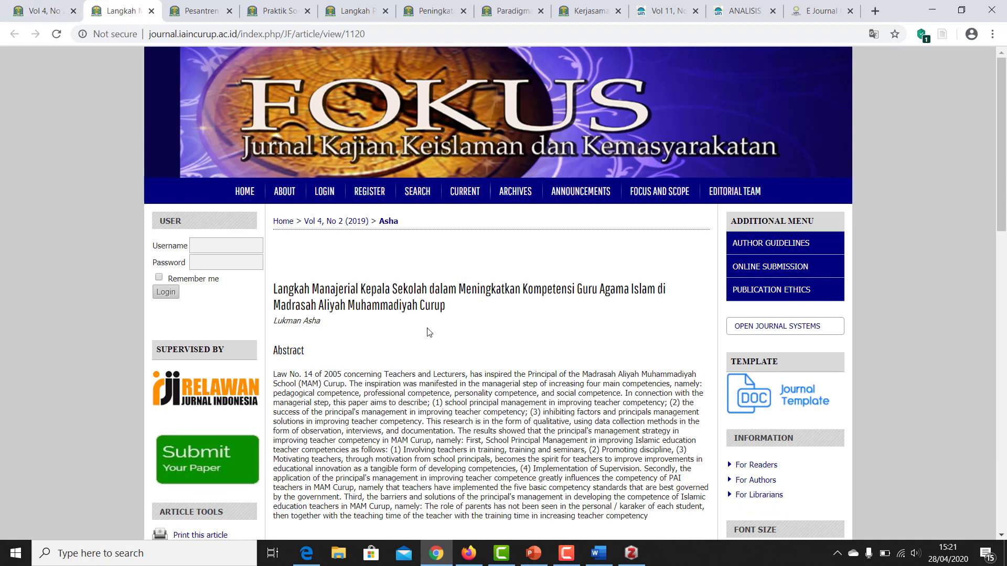
{"action": "scroll", "coordinate": [346, 355], "scroll_direction": "down", "scroll_amount": 3}
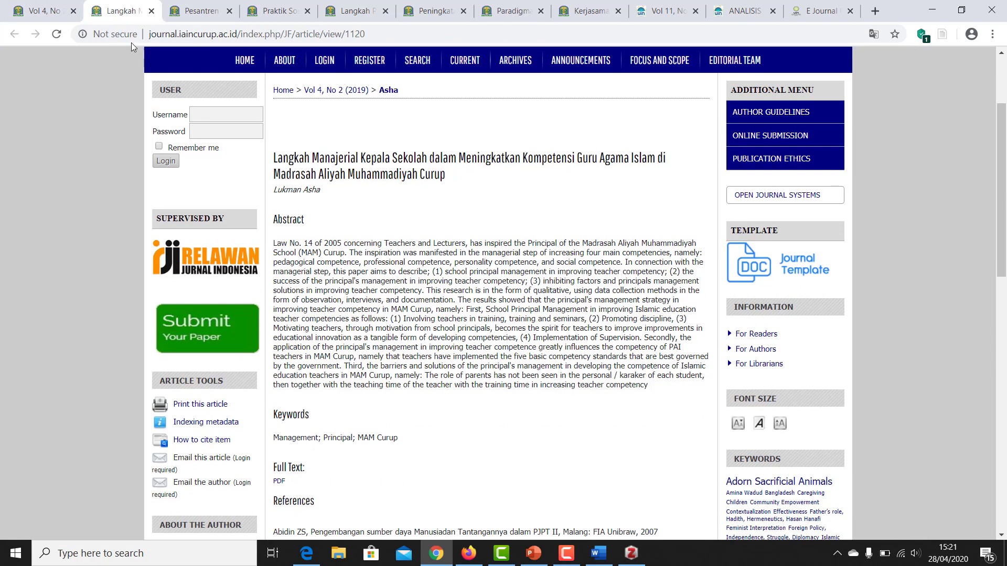
{"action": "left_click", "coordinate": [194, 12]}
{"action": "left_click", "coordinate": [274, 13]}
{"action": "left_click", "coordinate": [354, 13]}
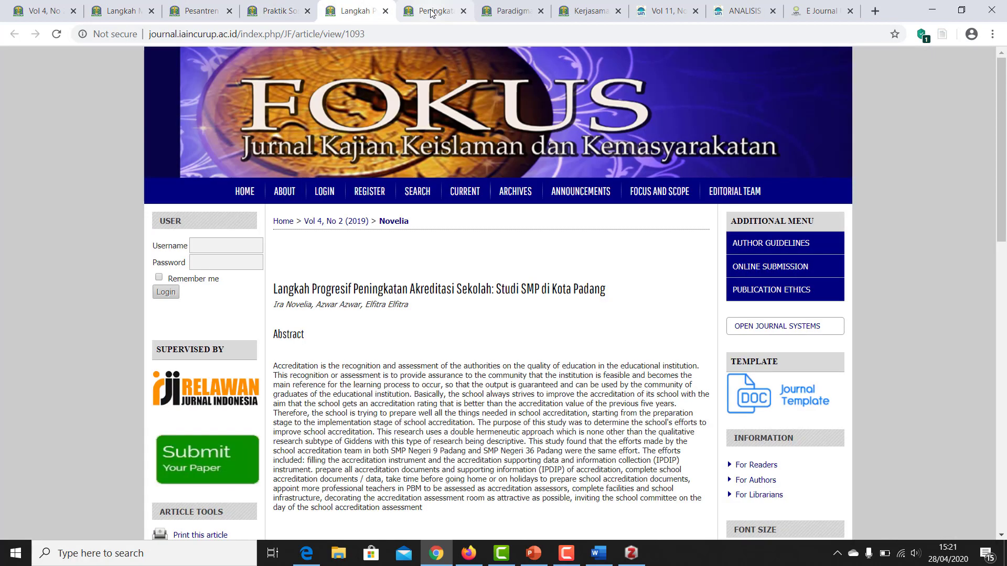
{"action": "left_click", "coordinate": [431, 12]}
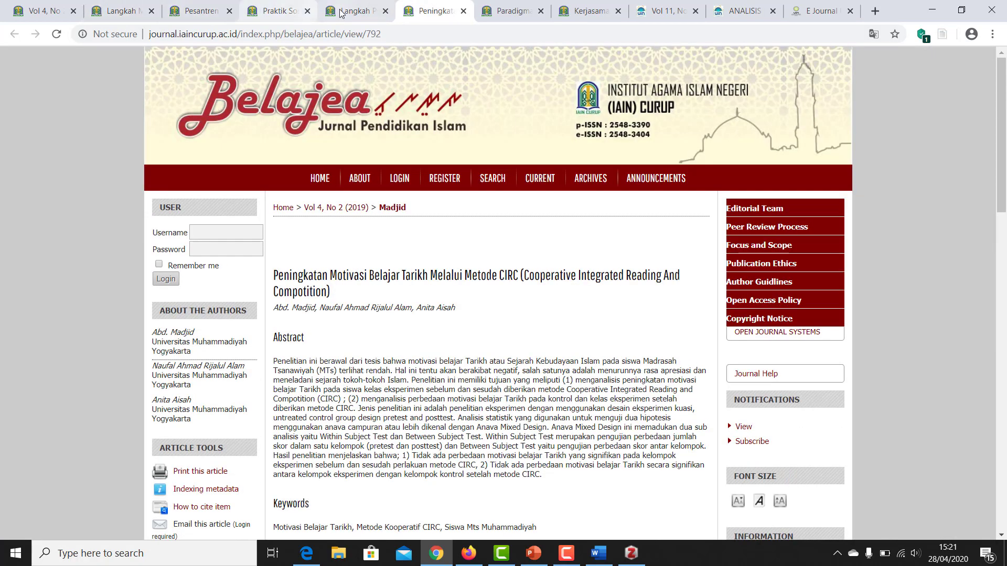
{"action": "left_click", "coordinate": [591, 13]}
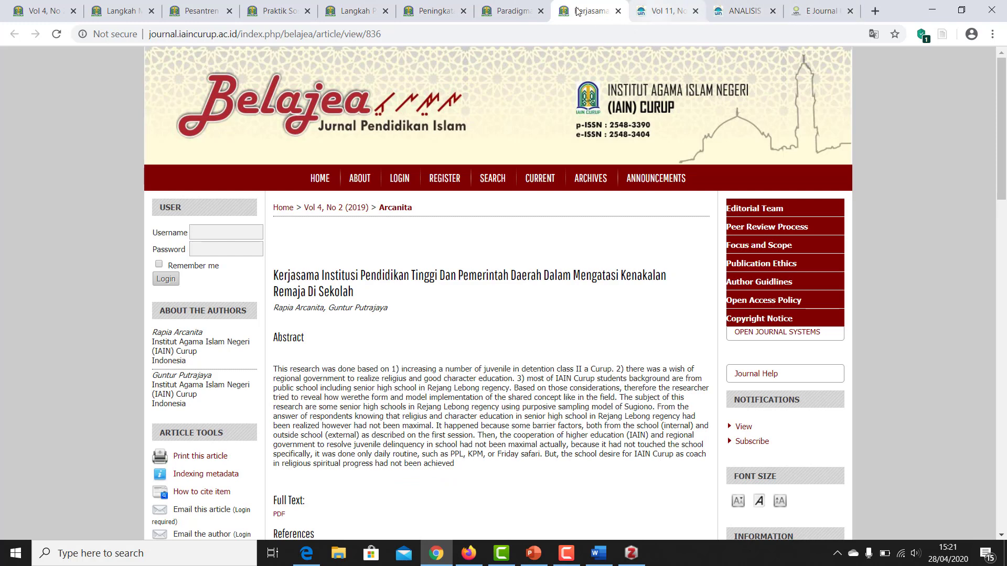
- Save the article Langkah Manajerial Kepala Sekolah to the Penelitianku collection with the Zotero connector and check its entry in the Zotero library
{"action": "left_click", "coordinate": [85, 14]}
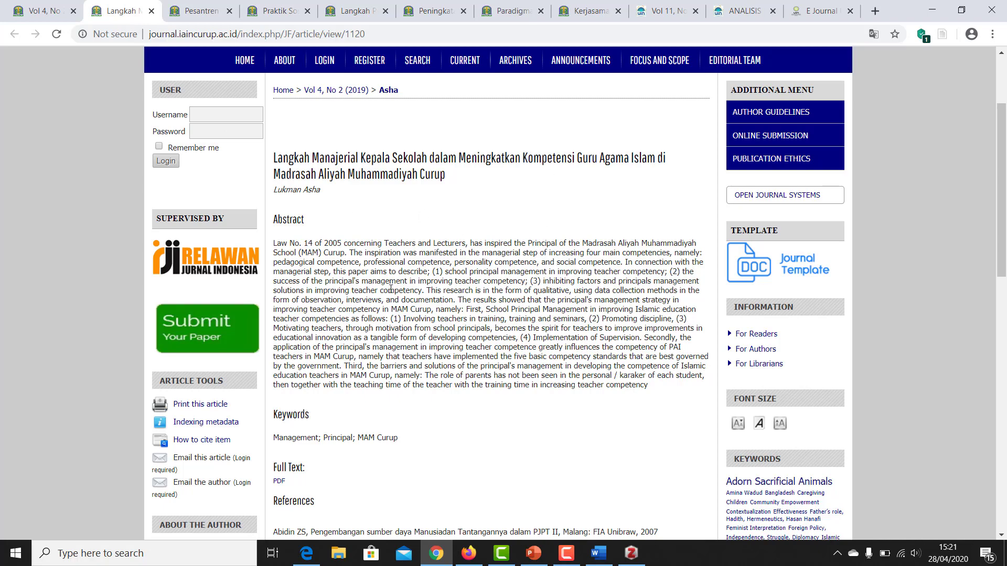
{"action": "scroll", "coordinate": [391, 289], "scroll_direction": "up", "scroll_amount": 3}
{"action": "scroll", "coordinate": [383, 278], "scroll_direction": "down", "scroll_amount": 1}
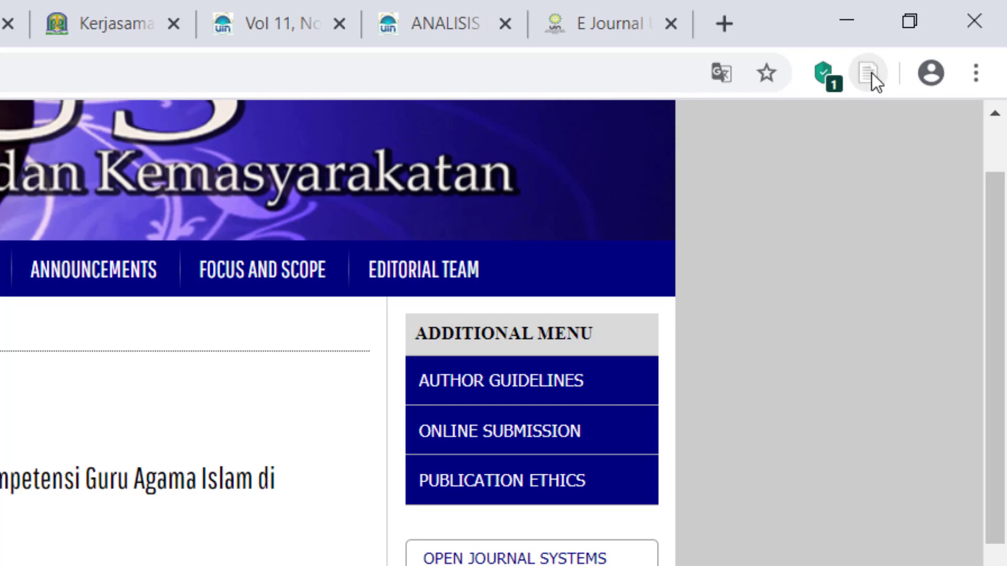
{"action": "left_click", "coordinate": [867, 74]}
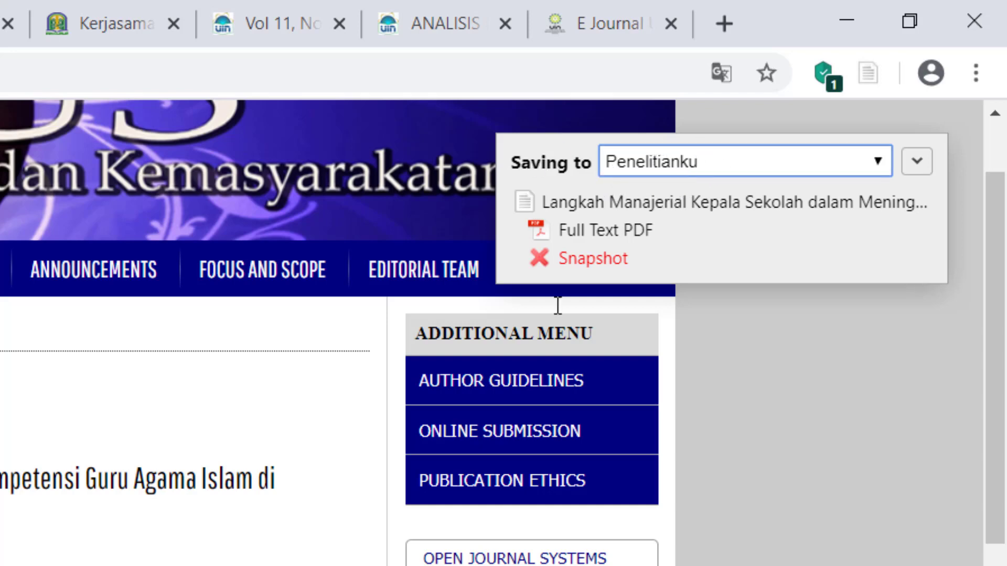
{"action": "left_click", "coordinate": [632, 553]}
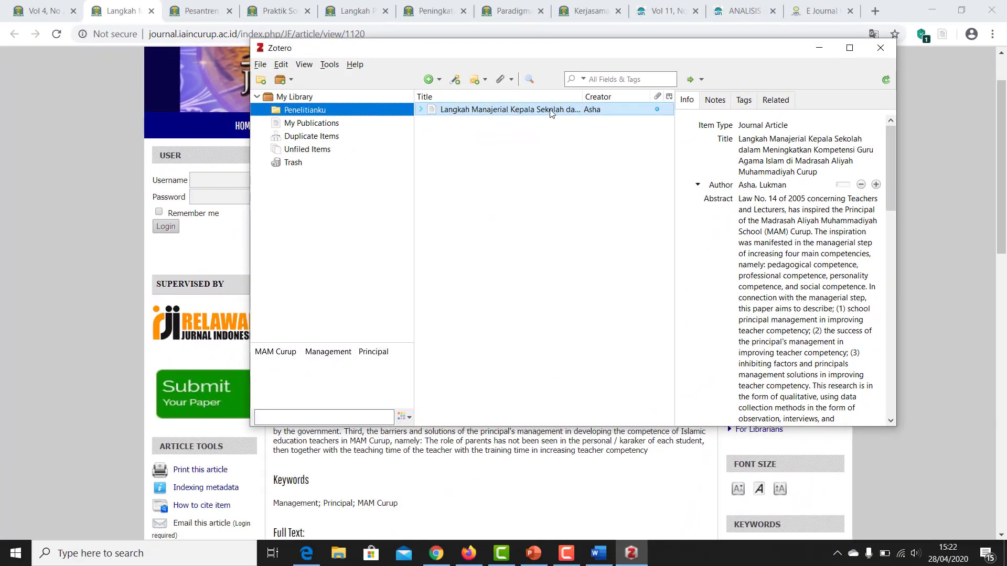
{"action": "left_click_drag", "start_coordinate": [643, 49], "coordinate": [642, 111]}
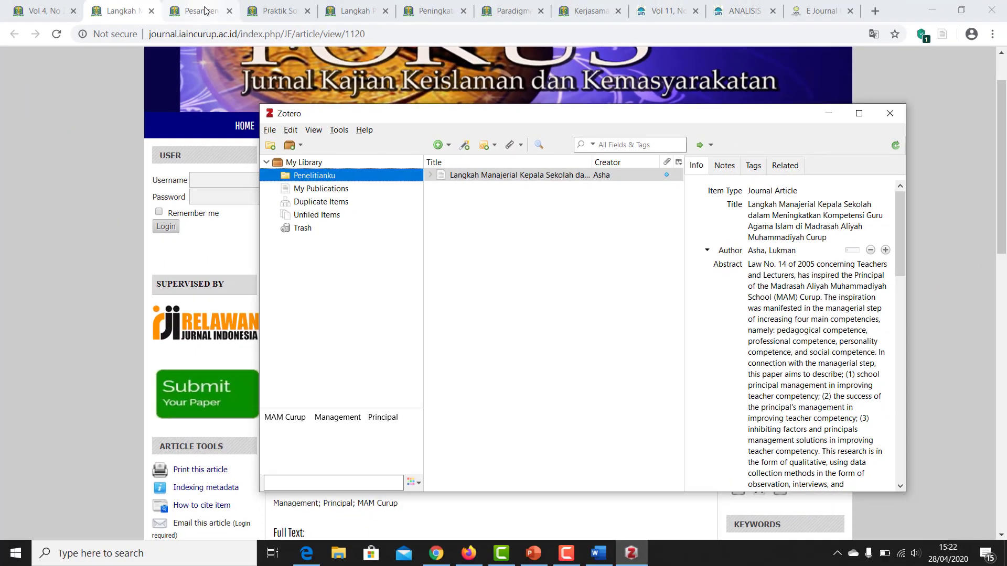
- Save the articles Pesantren dan Gairah Keislaman, Praktik Sosial Pengasuhan Anak, Langkah Progresif Peningkatan Akreditasi and Peningkatan Motivasi Belajar Tarikh to Zotero from their browser tabs
{"action": "left_click", "coordinate": [204, 11]}
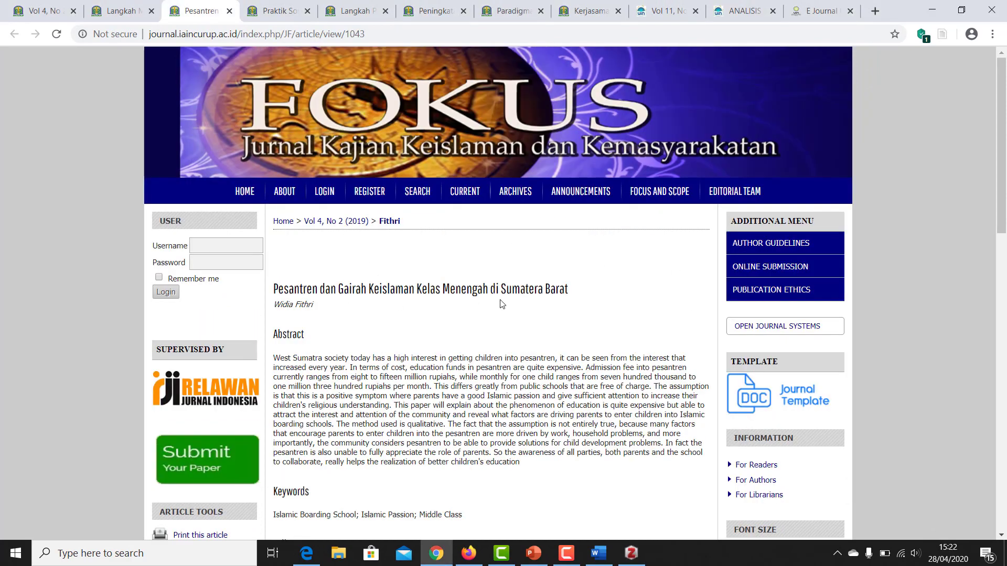
{"action": "left_click", "coordinate": [943, 34]}
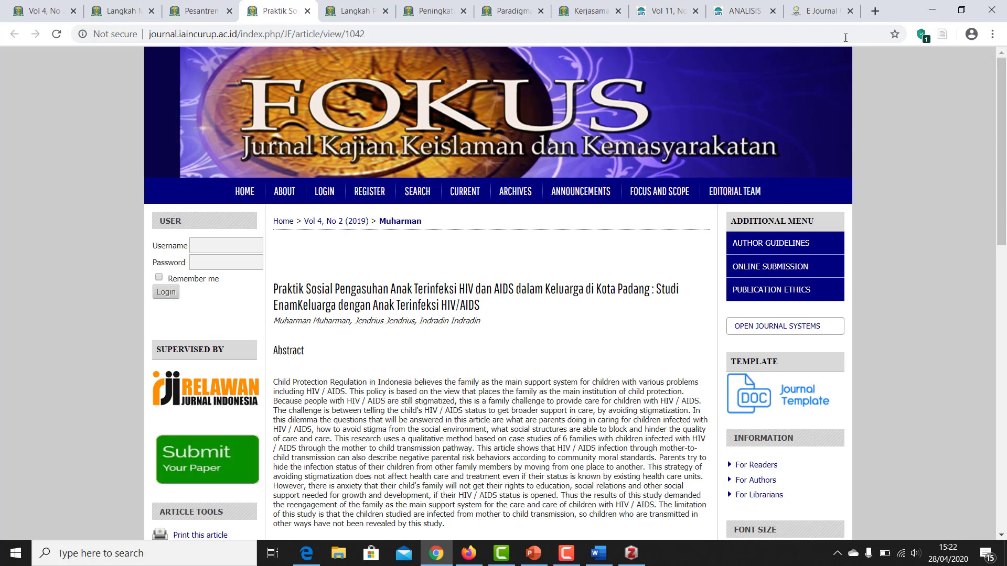
{"action": "left_click", "coordinate": [942, 35]}
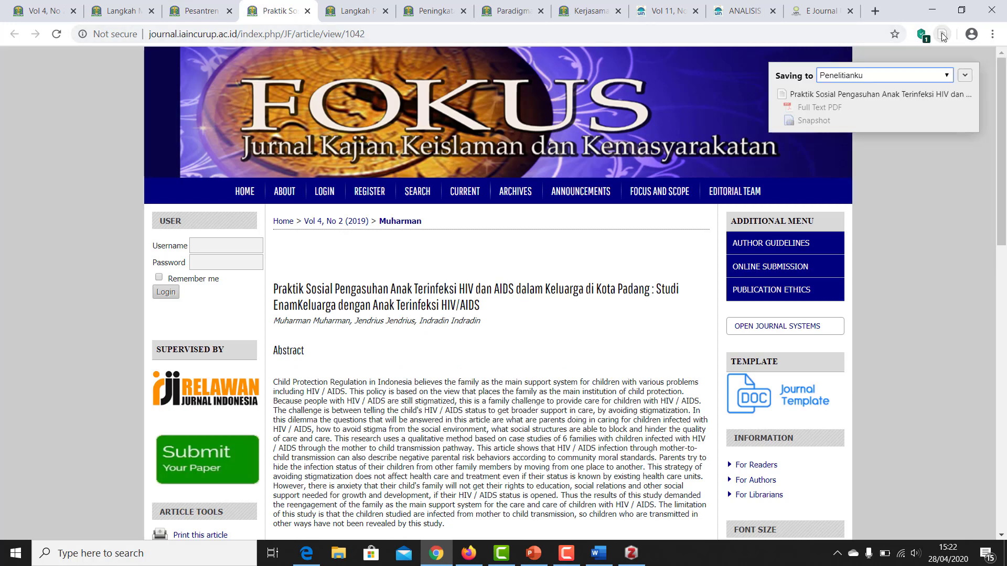
{"action": "left_click", "coordinate": [354, 17]}
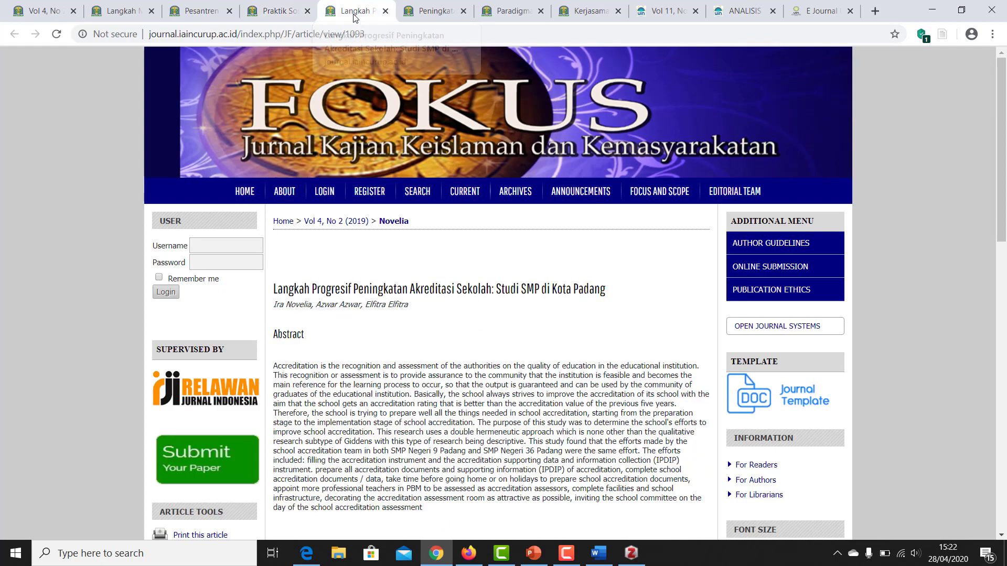
{"action": "left_click", "coordinate": [943, 35]}
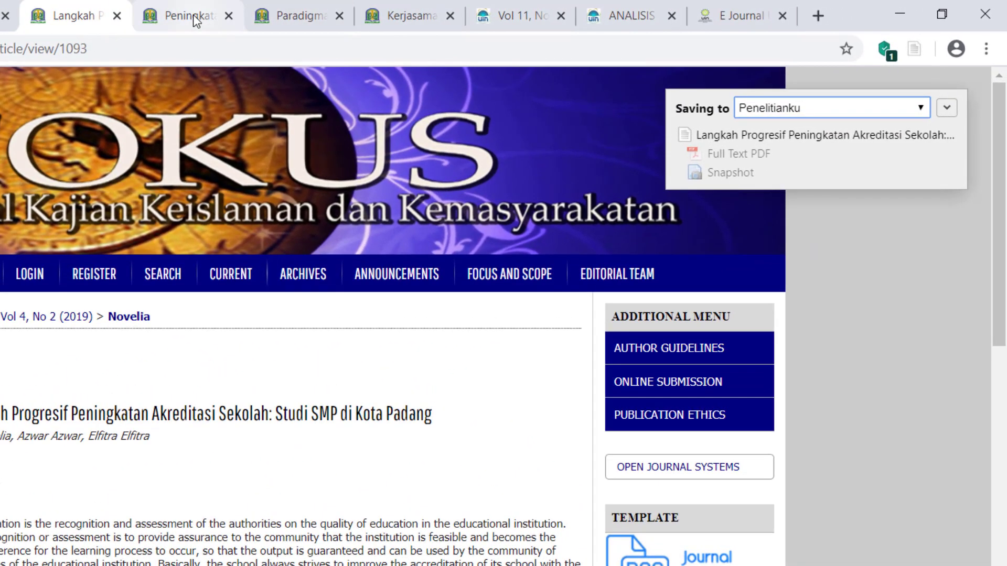
{"action": "left_click", "coordinate": [189, 17]}
{"action": "left_click", "coordinate": [918, 50]}
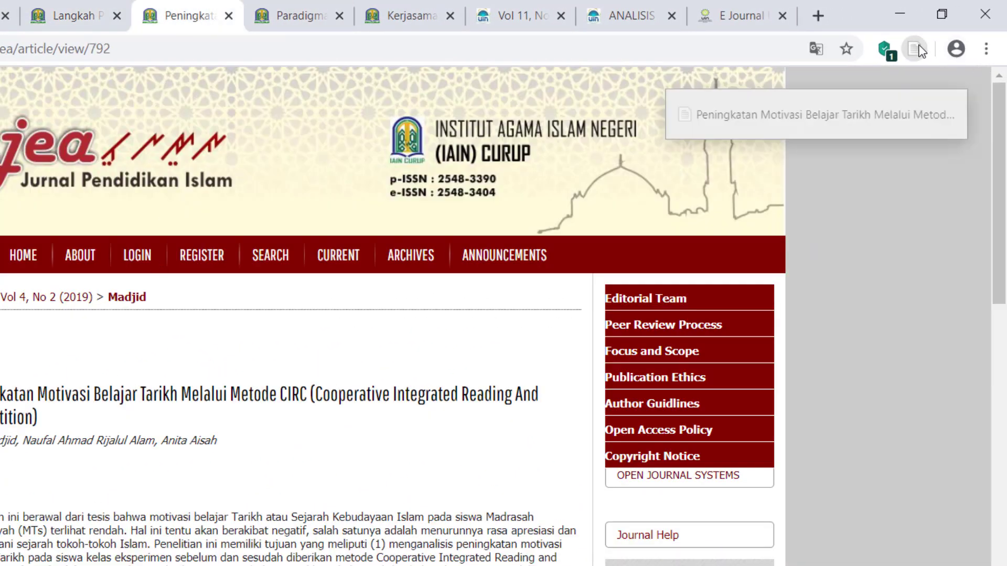
- Save the Belajea articles Paradigma Aktualisasi Diri Anak and Kerjasama Institusi Pendidikan Tinggi to the Penelitianku collection from their browser tabs
{"action": "left_click", "coordinate": [294, 19]}
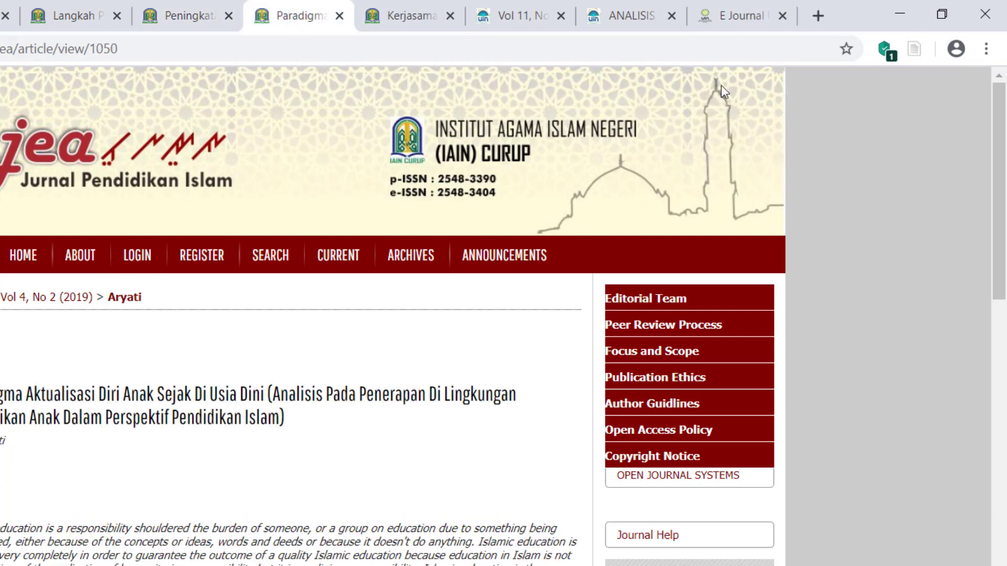
{"action": "left_click", "coordinate": [915, 50]}
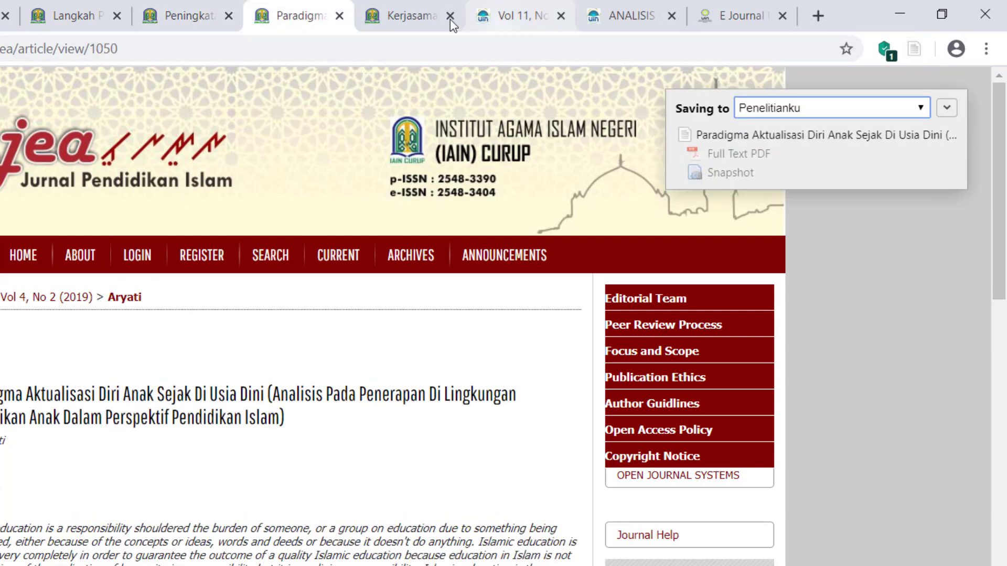
{"action": "left_click", "coordinate": [411, 18]}
{"action": "left_click", "coordinate": [915, 52]}
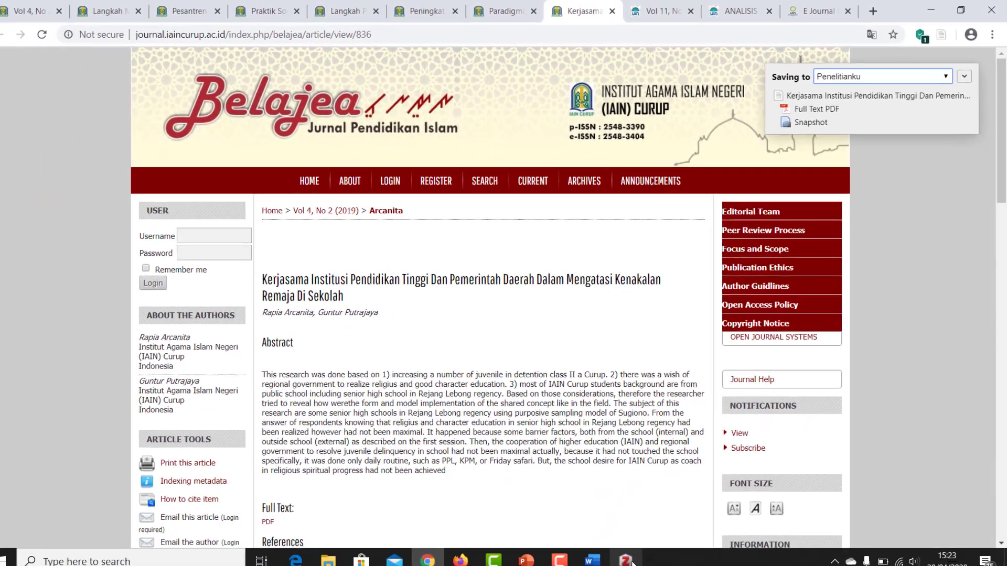
- Switch to the Zotero library and collapse the item details pane to review the full titles of the Penelitianku articles
{"action": "left_click", "coordinate": [630, 553]}
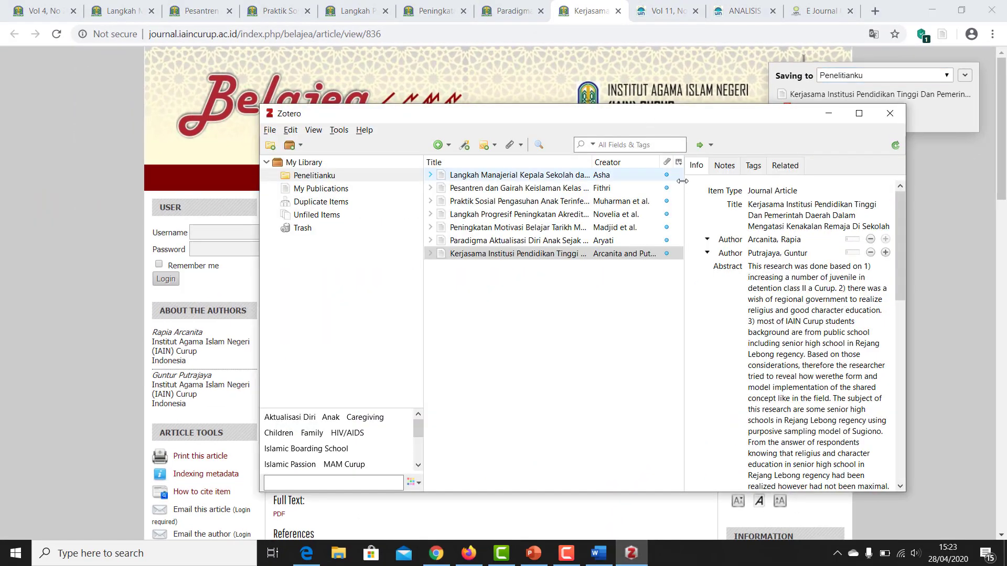
{"action": "left_click_drag", "start_coordinate": [684, 183], "coordinate": [696, 186]}
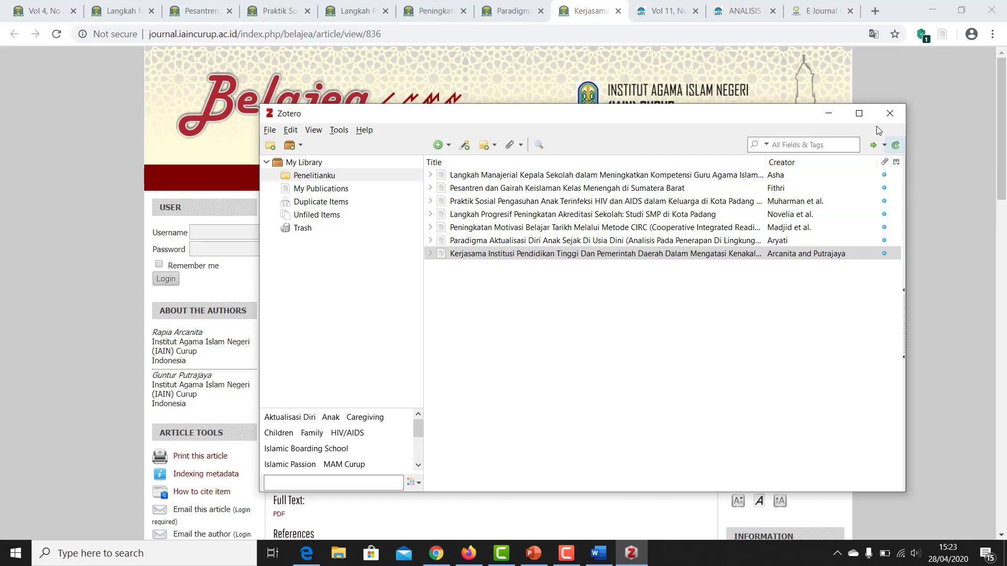
{"action": "left_click_drag", "start_coordinate": [713, 122], "coordinate": [654, 125]}
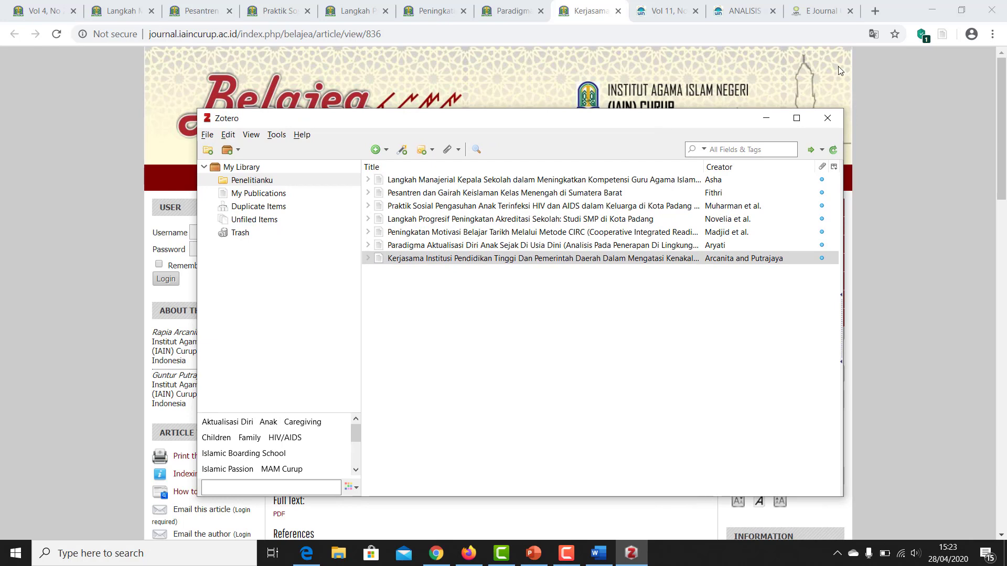
- Switch to the Word thesis document and start a Zotero citation after "dunia maya" in section 1.1 Latar Belakang Masalah
{"action": "left_click", "coordinate": [932, 11]}
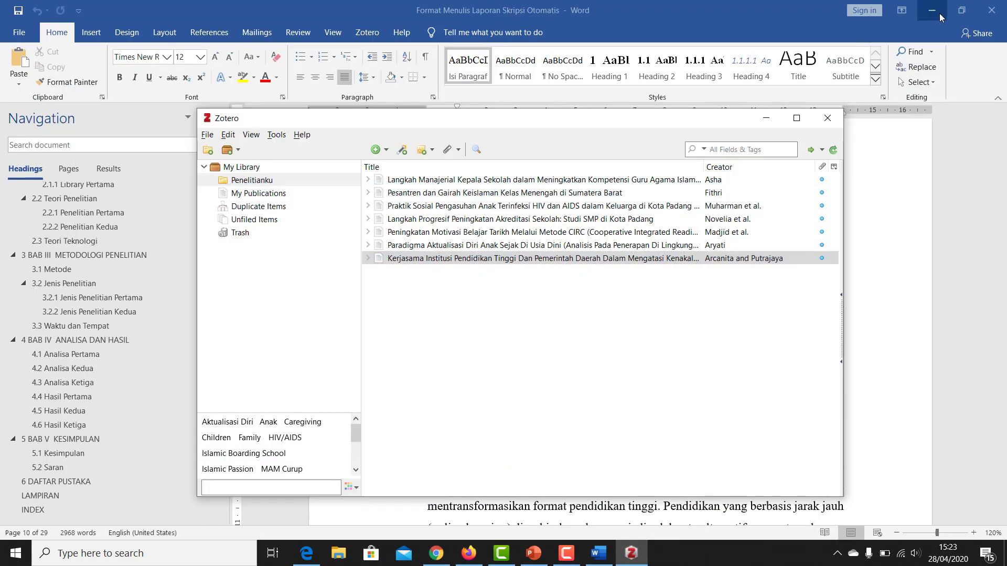
{"action": "left_click", "coordinate": [767, 119]}
{"action": "scroll", "coordinate": [687, 293], "scroll_direction": "down", "scroll_amount": 3}
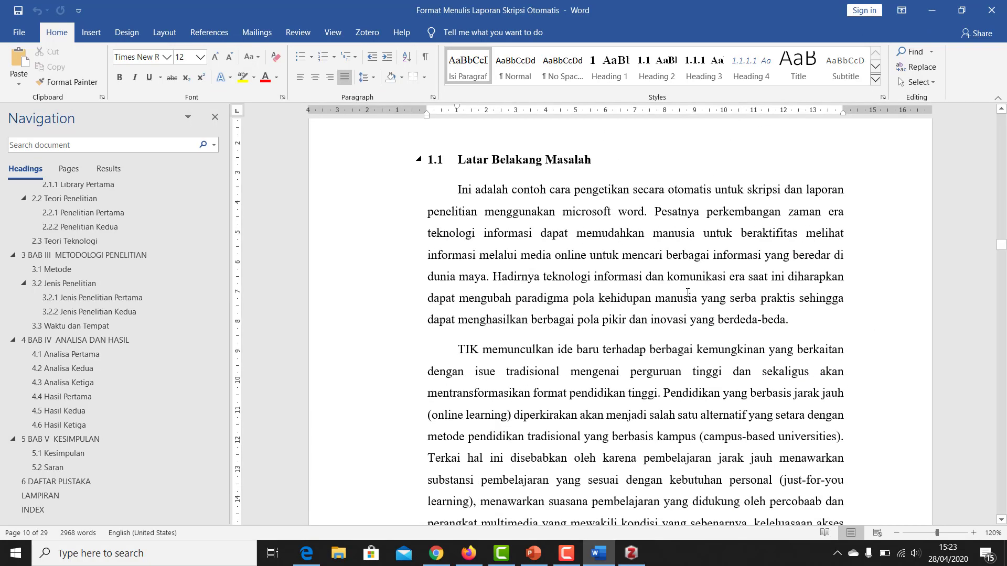
{"action": "scroll", "coordinate": [625, 247], "scroll_direction": "up", "scroll_amount": 3}
{"action": "scroll", "coordinate": [625, 247], "scroll_direction": "down", "scroll_amount": 3}
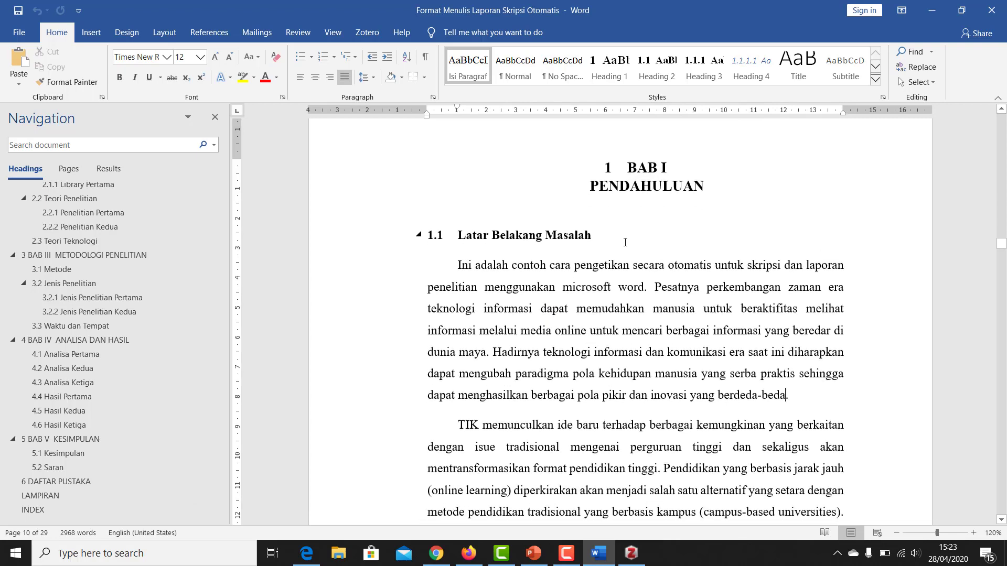
{"action": "scroll", "coordinate": [626, 229], "scroll_direction": "down", "scroll_amount": 3}
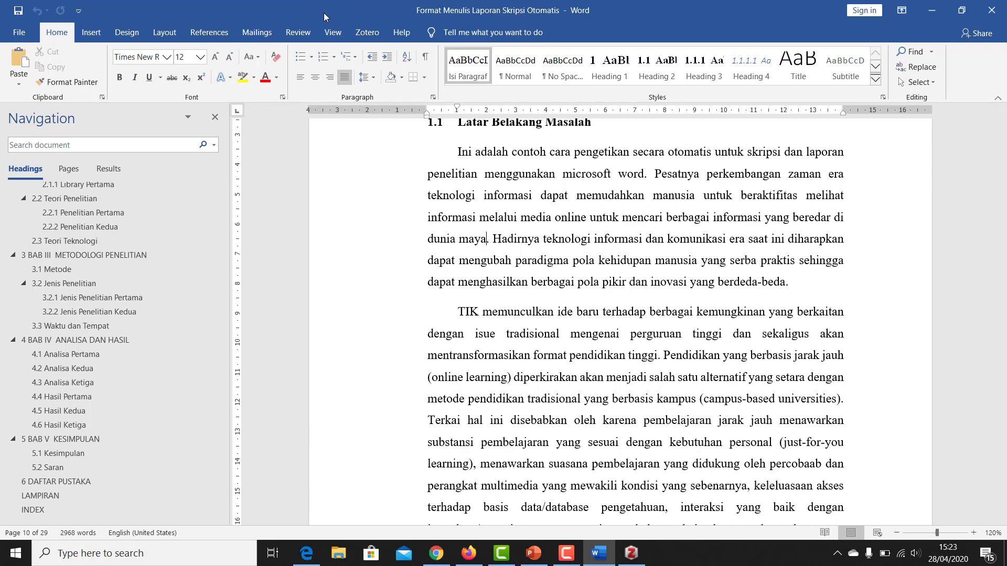
{"action": "left_click", "coordinate": [367, 34]}
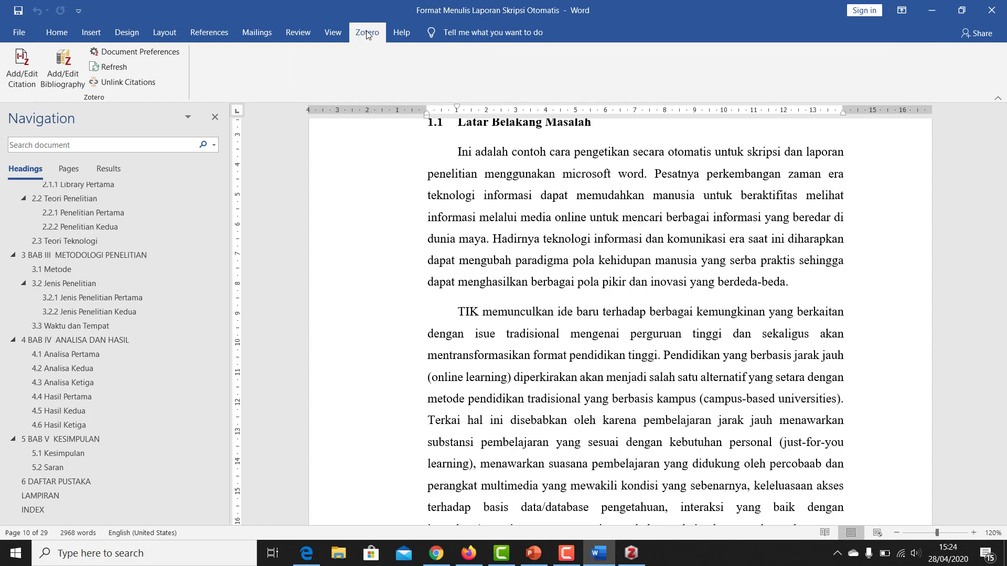
{"action": "left_click", "coordinate": [16, 72]}
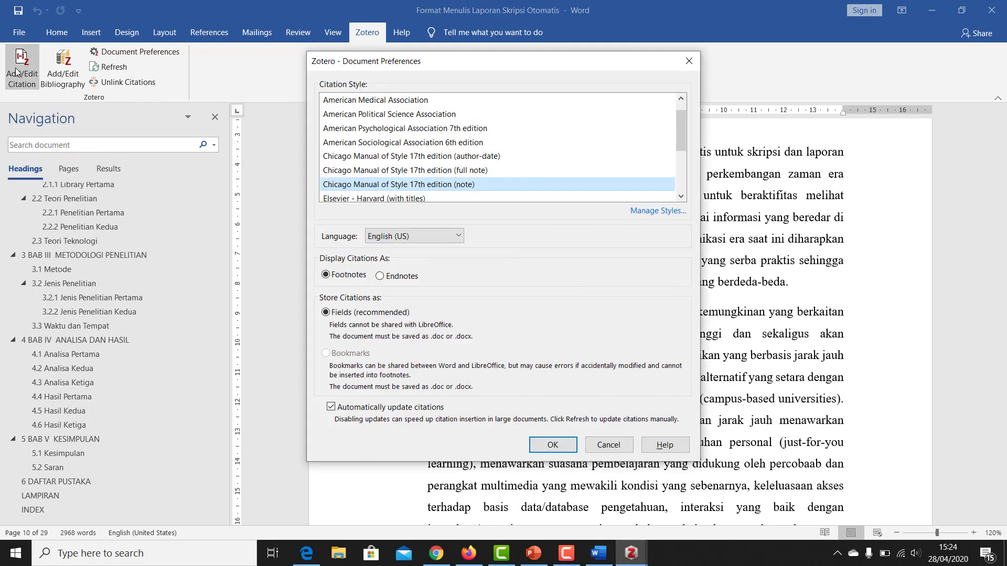
- Set the document's citation style to Chicago Manual of Style 17th edition (author-date) and accept the document preferences
{"action": "left_click_drag", "start_coordinate": [498, 65], "coordinate": [570, 73]}
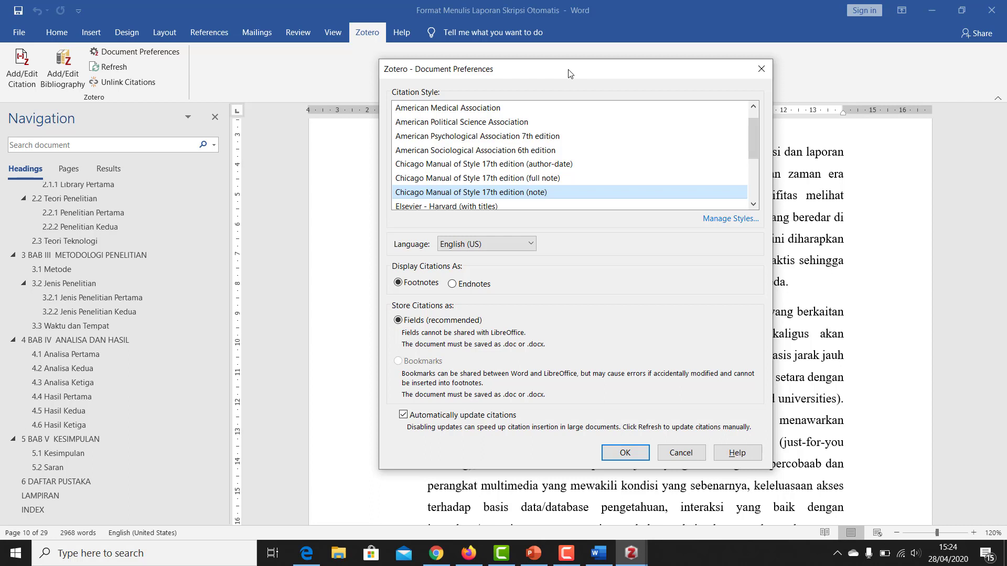
{"action": "left_click_drag", "start_coordinate": [570, 72], "coordinate": [518, 91]}
{"action": "scroll", "coordinate": [344, 124], "scroll_direction": "up", "scroll_amount": 1}
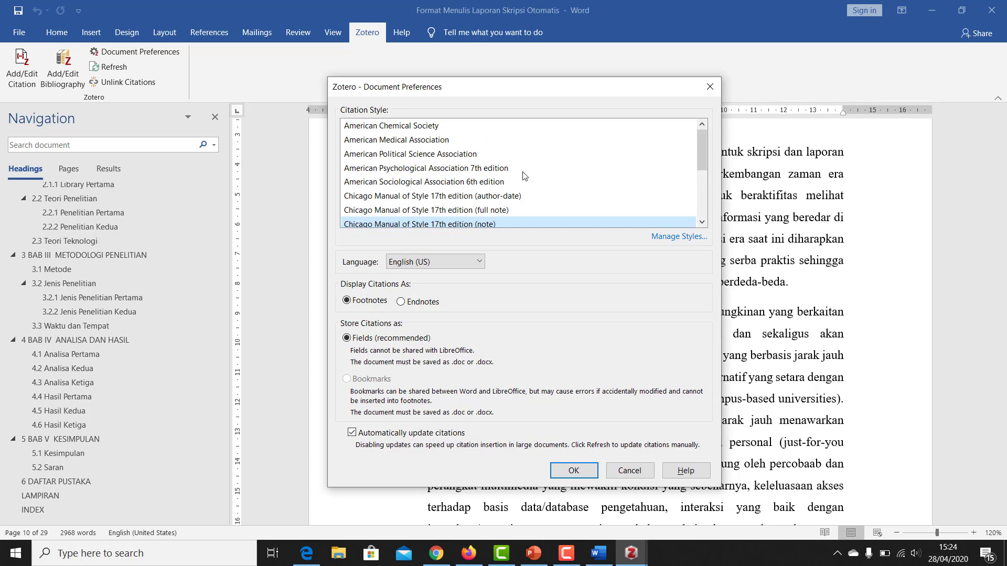
{"action": "scroll", "coordinate": [460, 201], "scroll_direction": "down", "scroll_amount": 1}
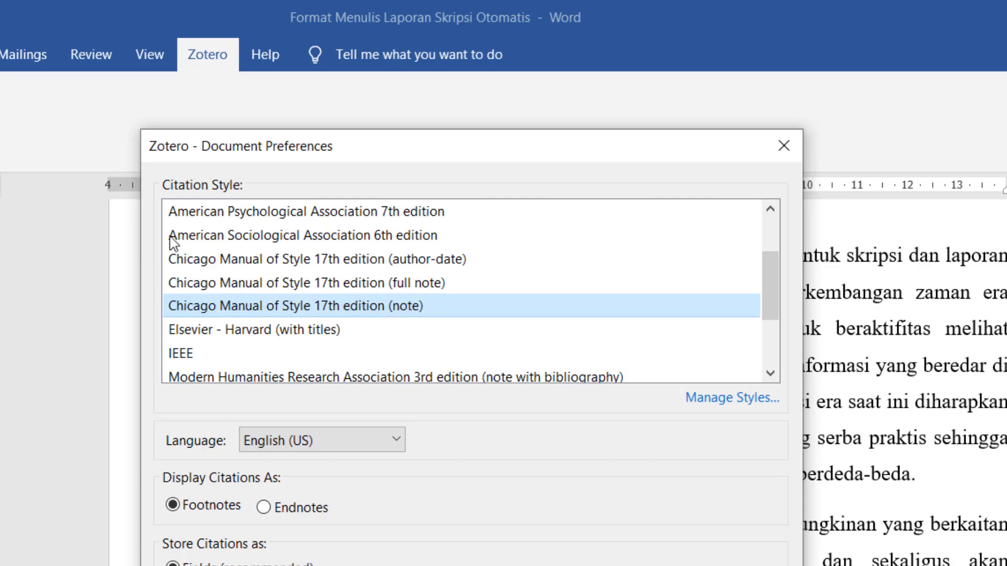
{"action": "left_click", "coordinate": [193, 262]}
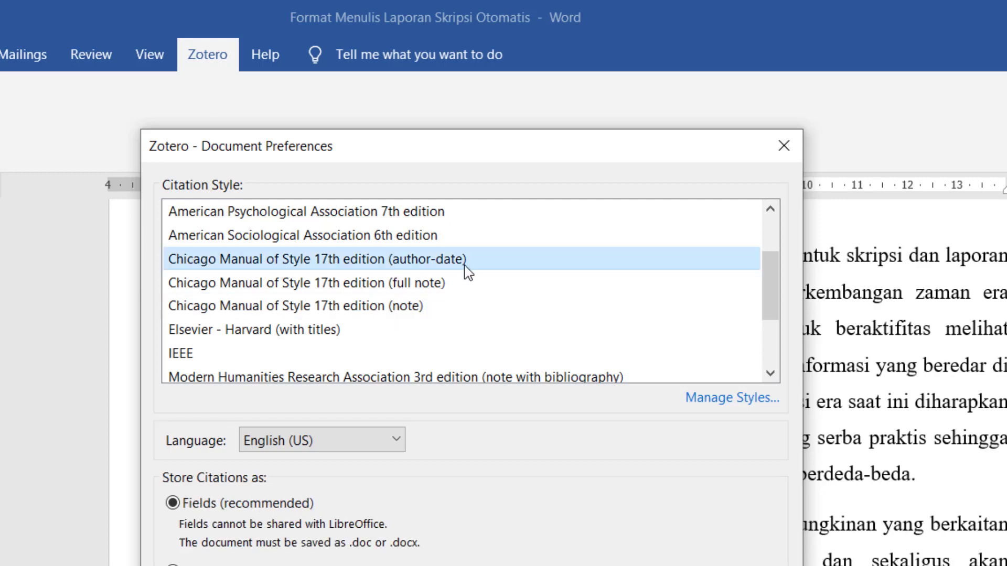
{"action": "scroll", "coordinate": [383, 290], "scroll_direction": "up", "scroll_amount": 1}
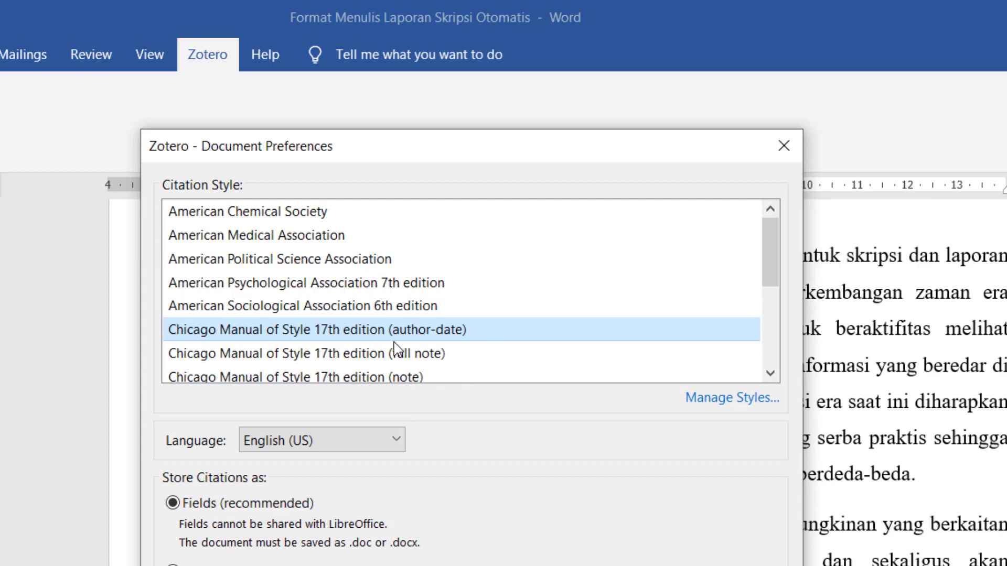
{"action": "scroll", "coordinate": [396, 333], "scroll_direction": "down", "scroll_amount": 1}
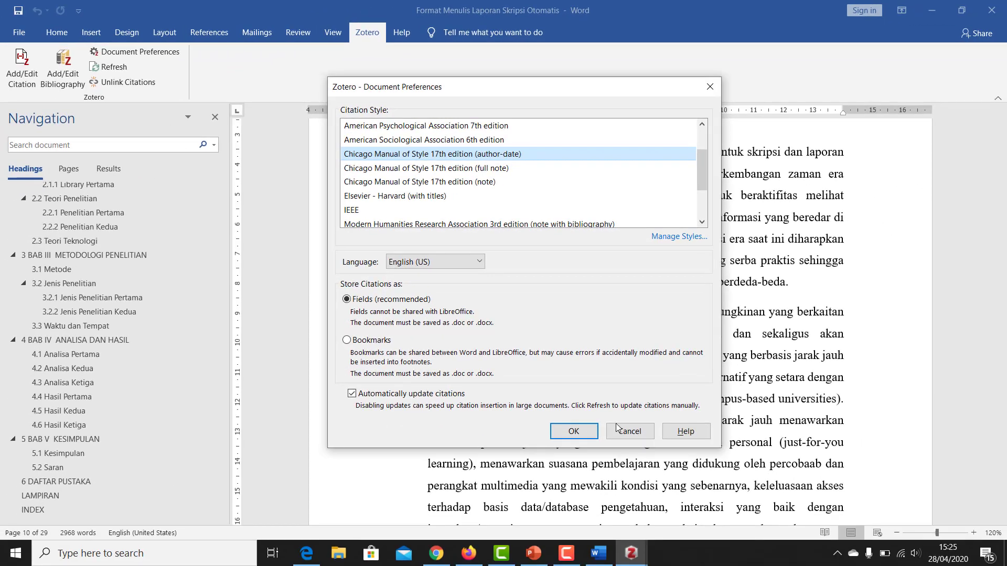
{"action": "left_click", "coordinate": [575, 432]}
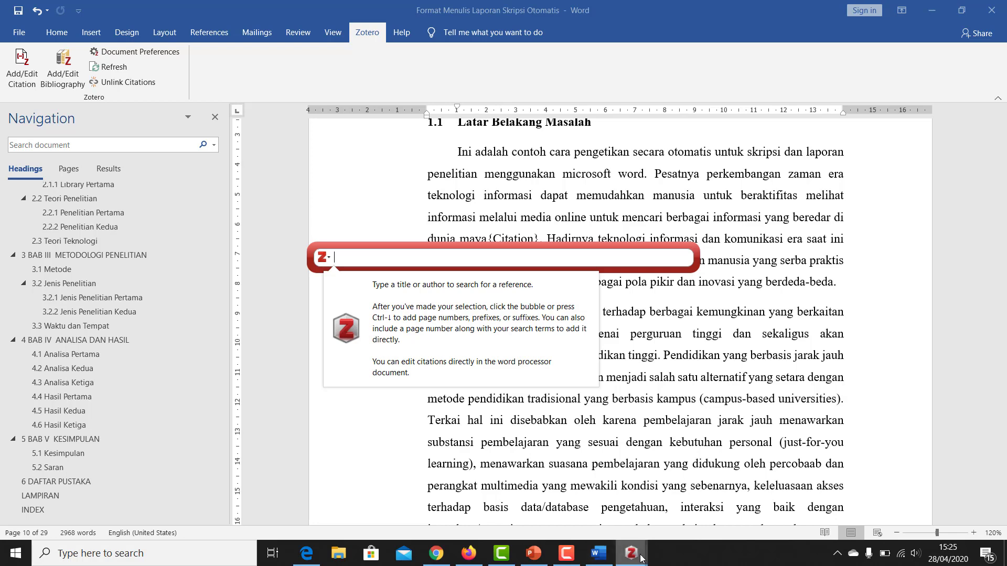
- Look up the author of Langkah Manajerial Kepala Sekolah in Zotero and insert that article as the citation after "dunia maya"
{"action": "mouse_move", "coordinate": [632, 555]}
{"action": "left_click", "coordinate": [582, 498]}
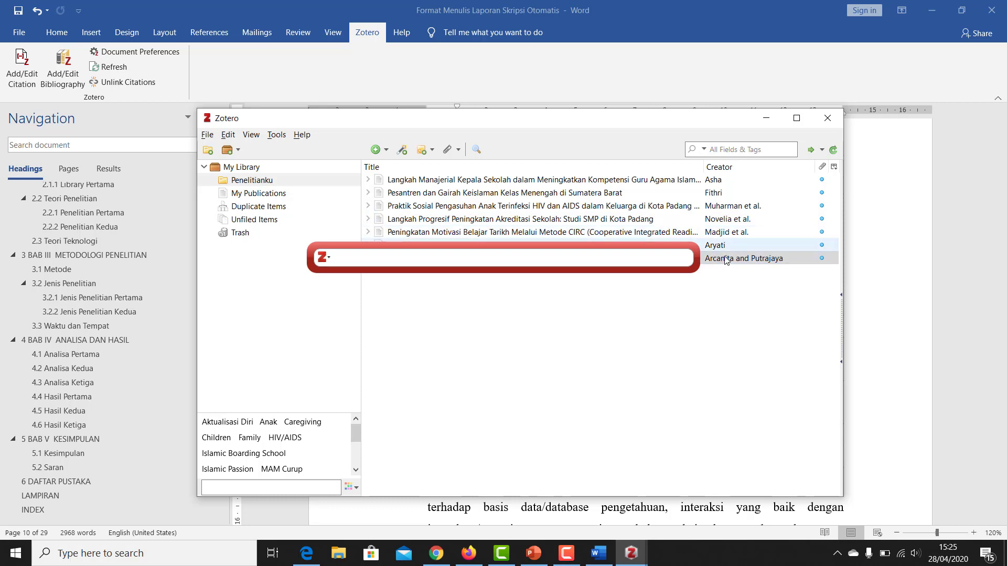
{"action": "left_click", "coordinate": [544, 252]}
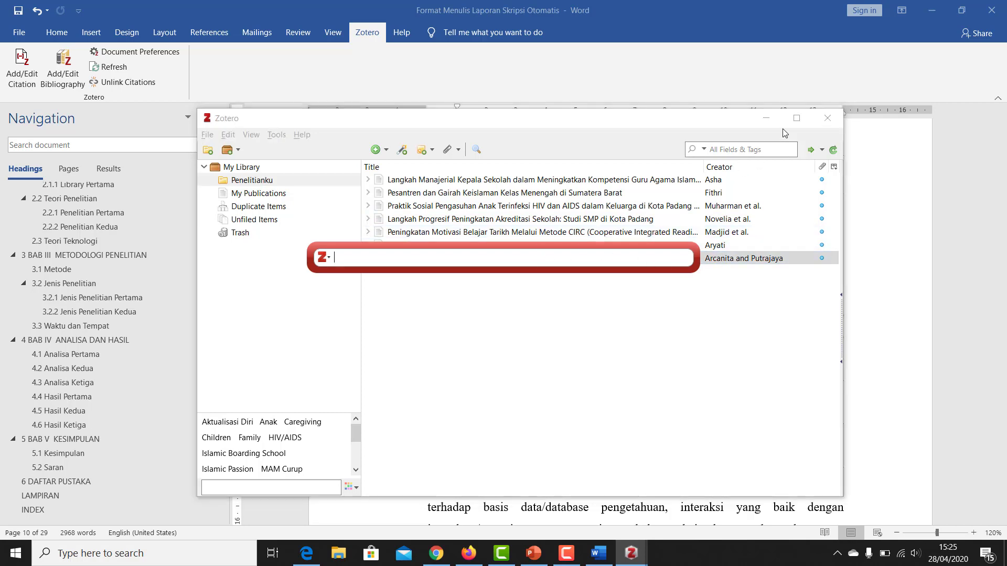
{"action": "left_click", "coordinate": [766, 117]}
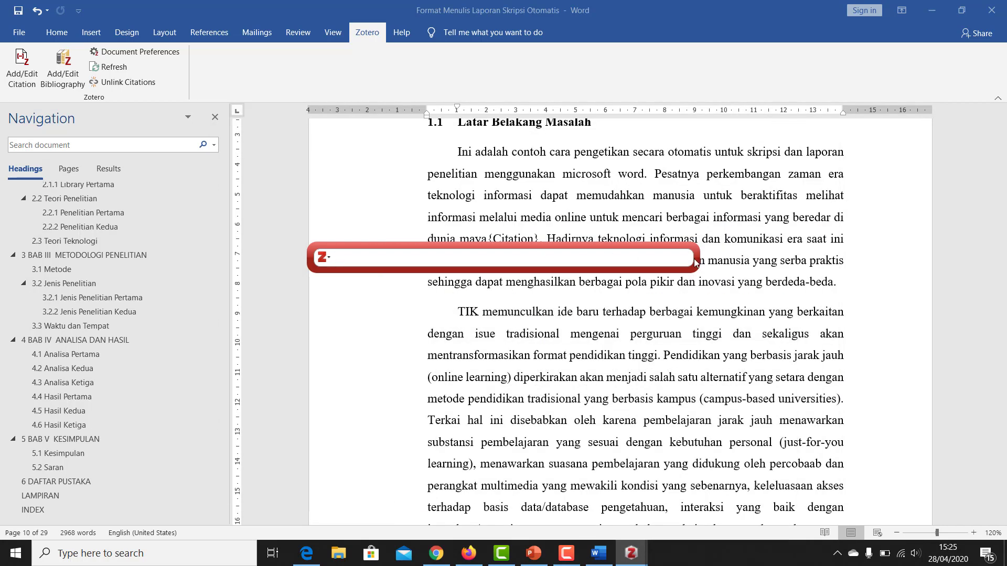
{"action": "type", "text": "asha"}
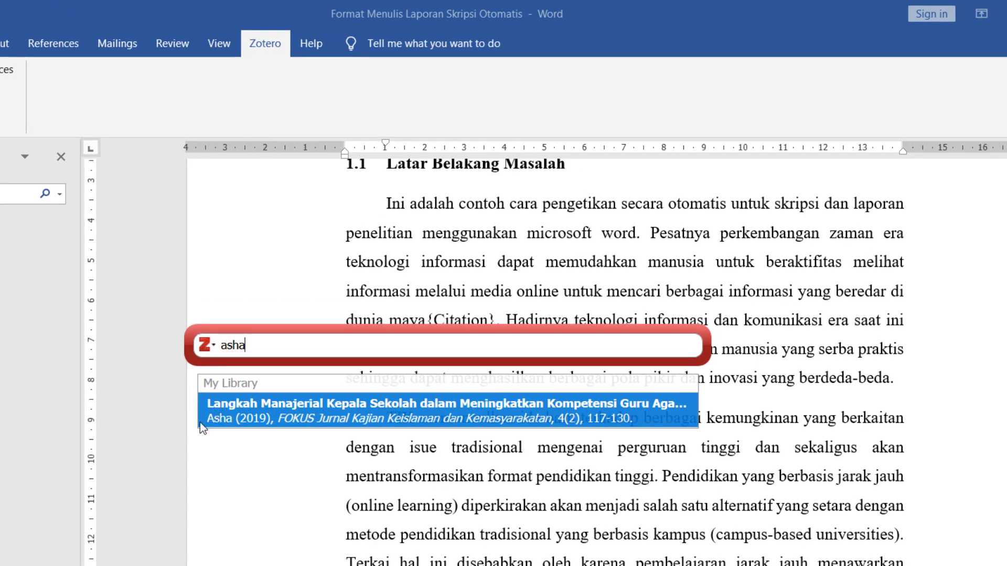
{"action": "left_click", "coordinate": [332, 412]}
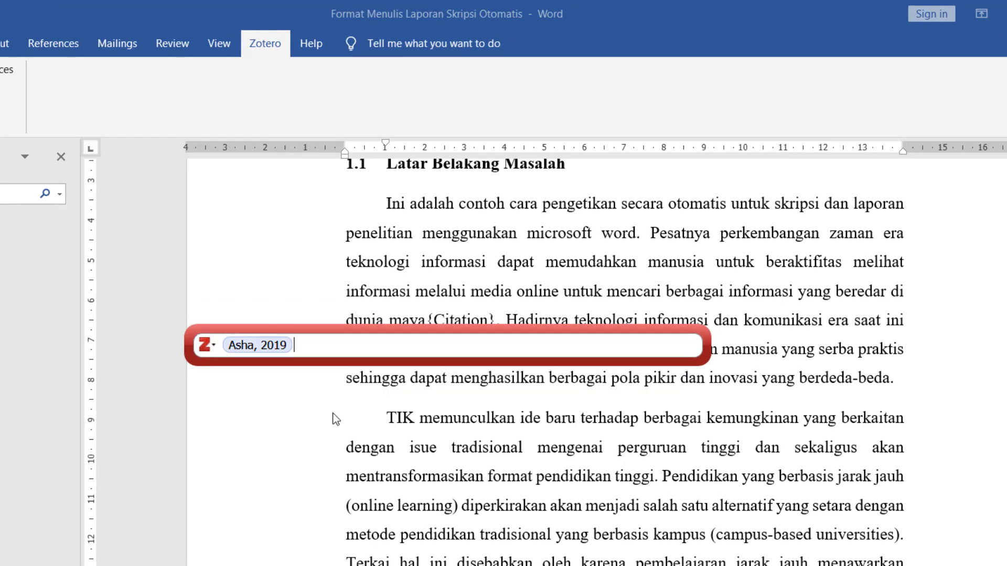
{"action": "key", "text": "Return"}
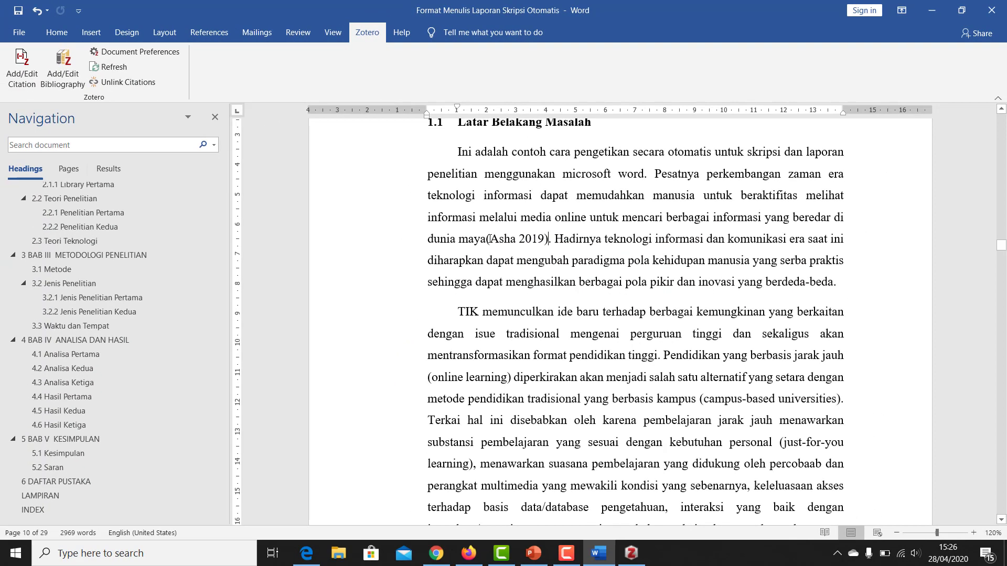
{"action": "left_click", "coordinate": [530, 238]}
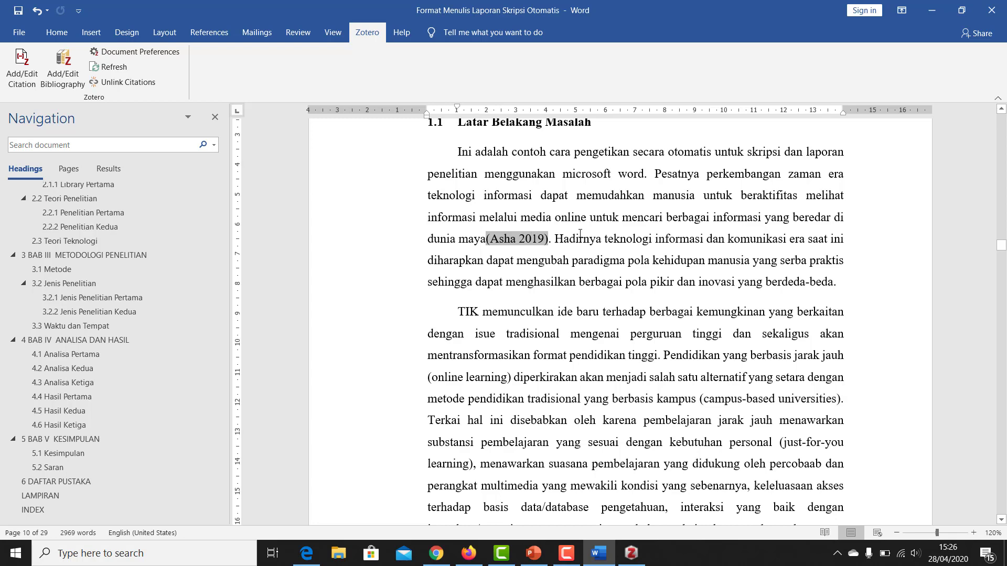
{"action": "left_click", "coordinate": [562, 226]}
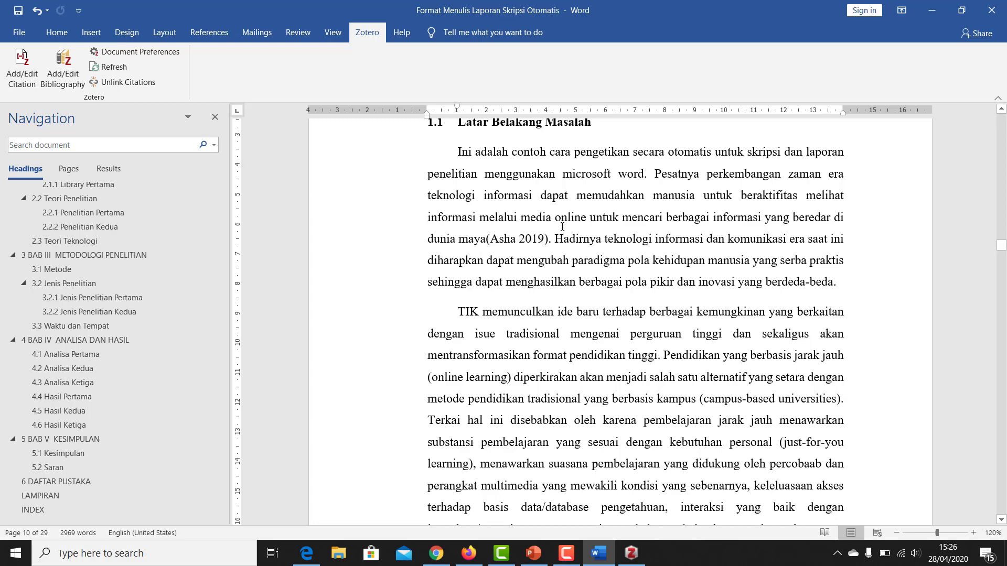
- Cite the article Pesantren dan Gairah Keislaman after "format pendidikan tinggi" in section 1.2 Rumusan Masalah, finding it by its author
{"action": "scroll", "coordinate": [562, 226], "scroll_direction": "down", "scroll_amount": 3}
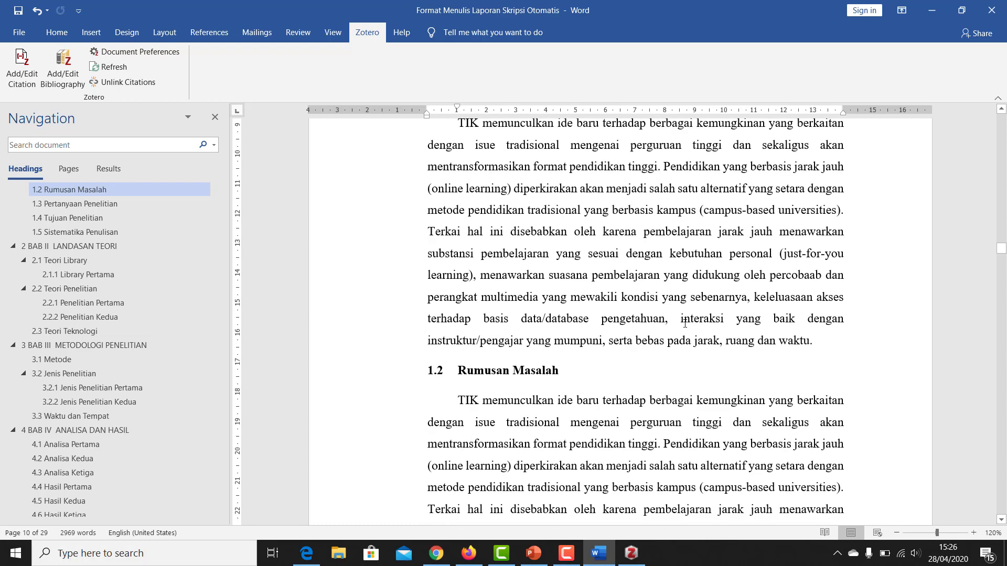
{"action": "scroll", "coordinate": [664, 374], "scroll_direction": "down", "scroll_amount": 2}
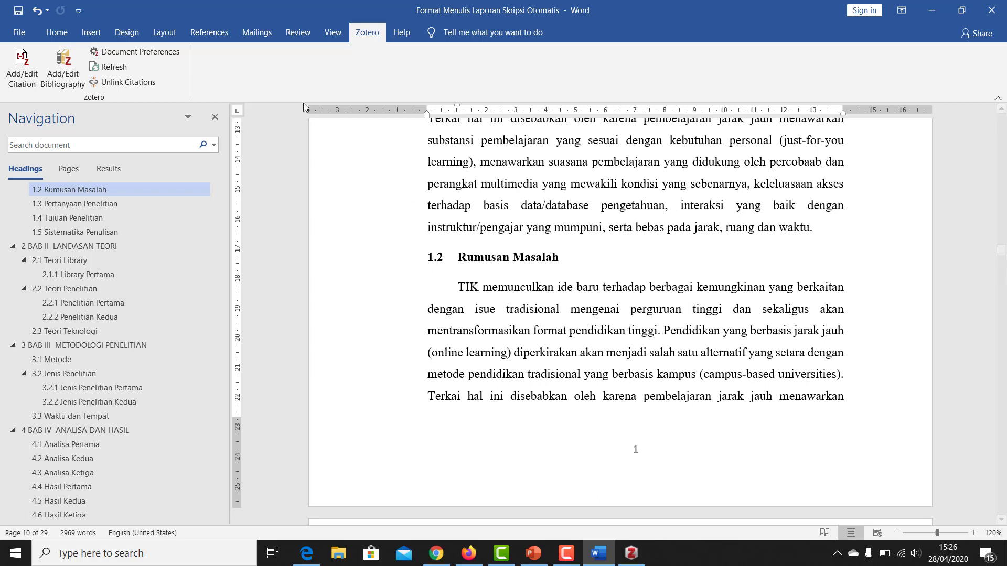
{"action": "left_click", "coordinate": [22, 67]}
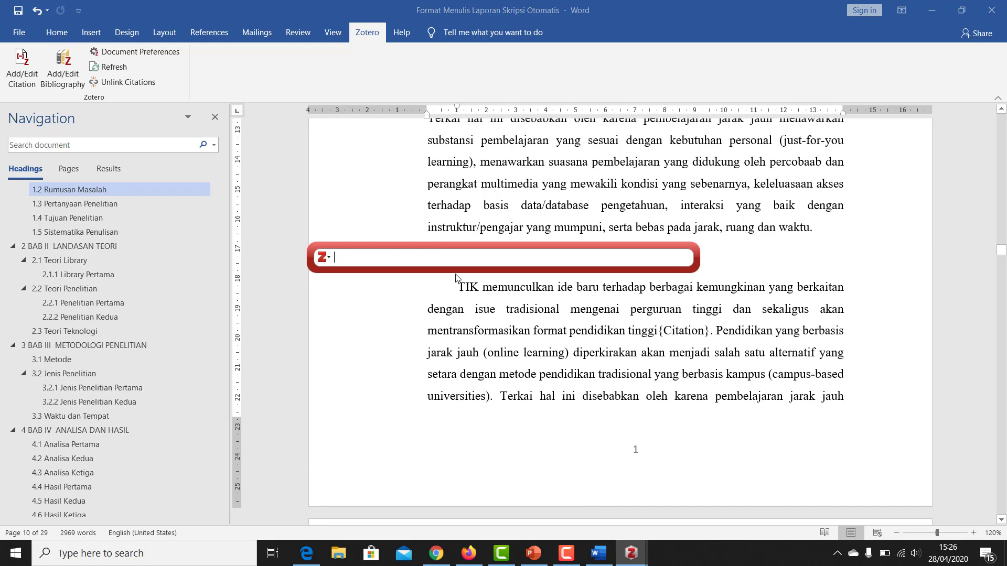
{"action": "mouse_move", "coordinate": [630, 554]}
{"action": "left_click", "coordinate": [599, 510]}
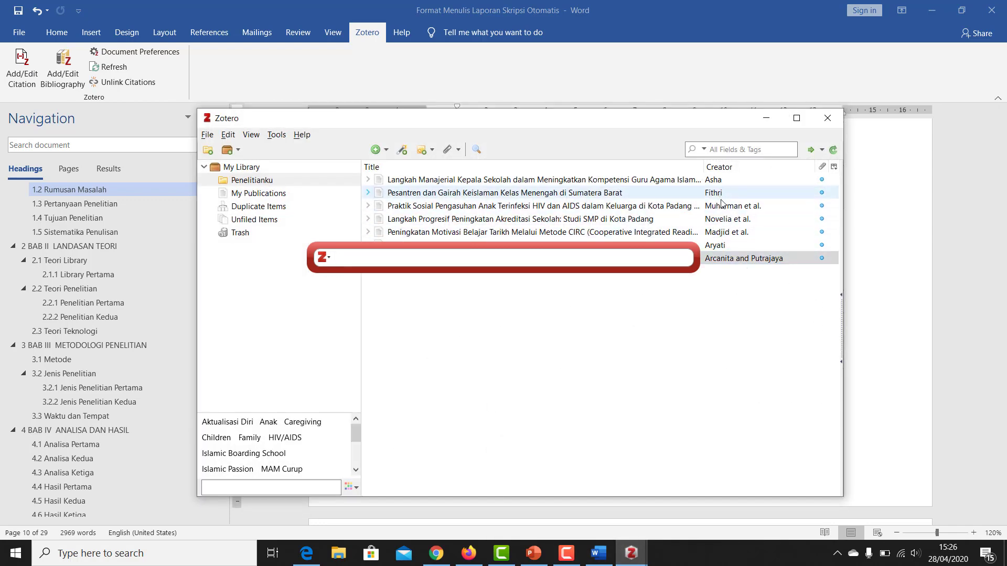
{"action": "left_click_drag", "start_coordinate": [746, 121], "coordinate": [924, 376]}
{"action": "left_click", "coordinate": [421, 258]}
{"action": "type", "text": "fit"}
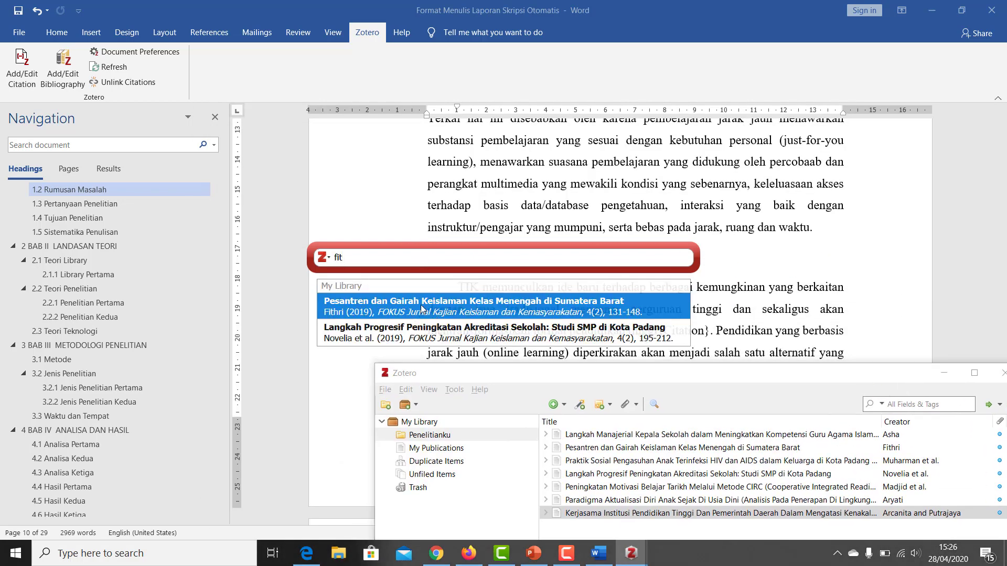
{"action": "left_click", "coordinate": [421, 309]}
{"action": "key", "text": "Return"}
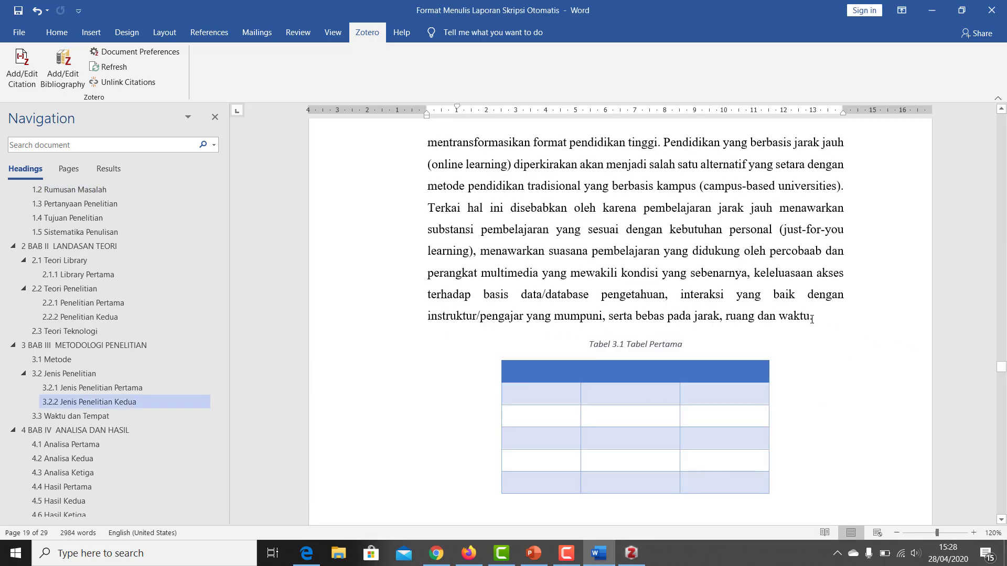
- Cite the article Peningkatan Motivasi Belajar Tarikh Melalui Metode CIRC after "ruang dan waktu" in section 3.2.2, finding it by its author
{"action": "left_click", "coordinate": [812, 320]}
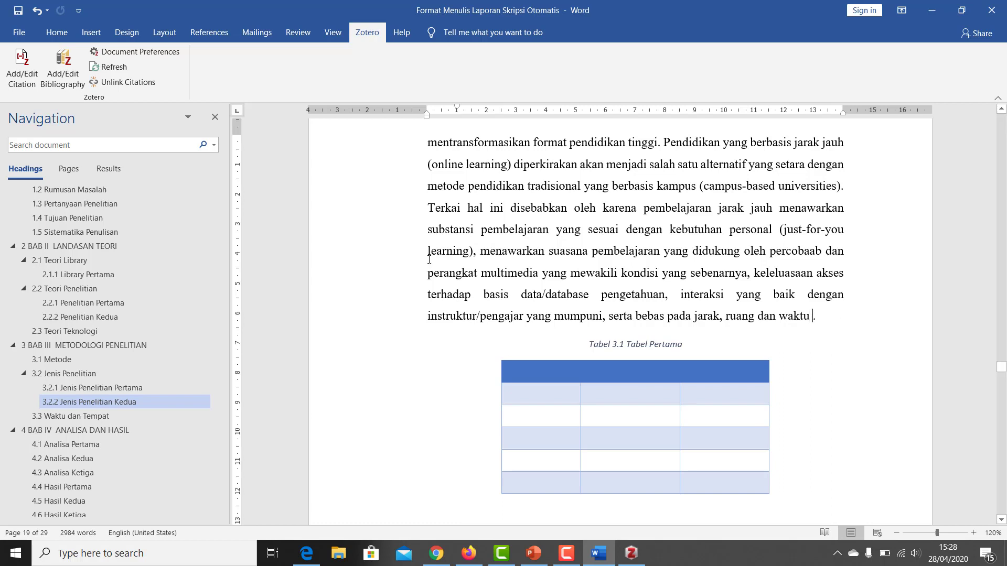
{"action": "left_click", "coordinate": [18, 78]}
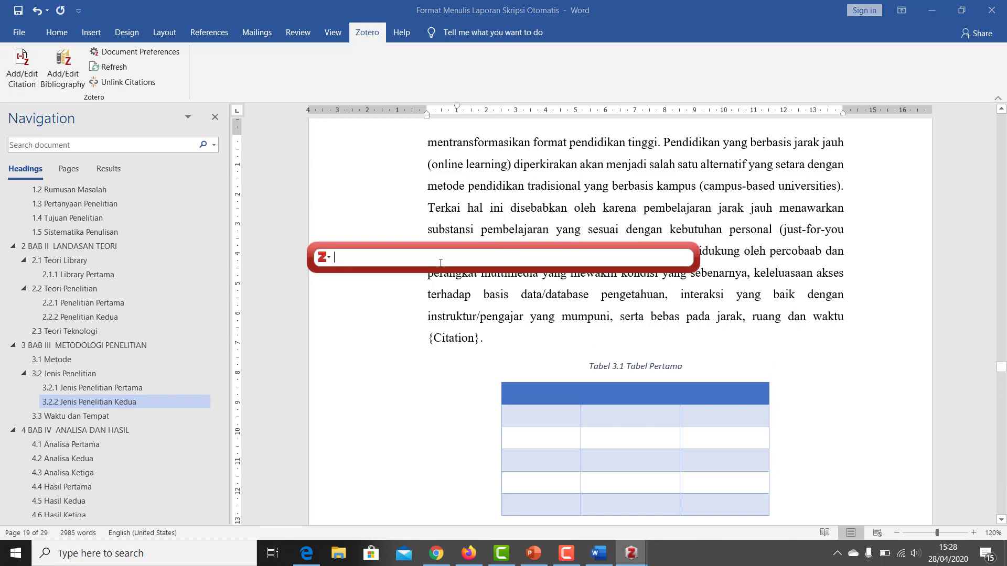
{"action": "type", "text": "mad"}
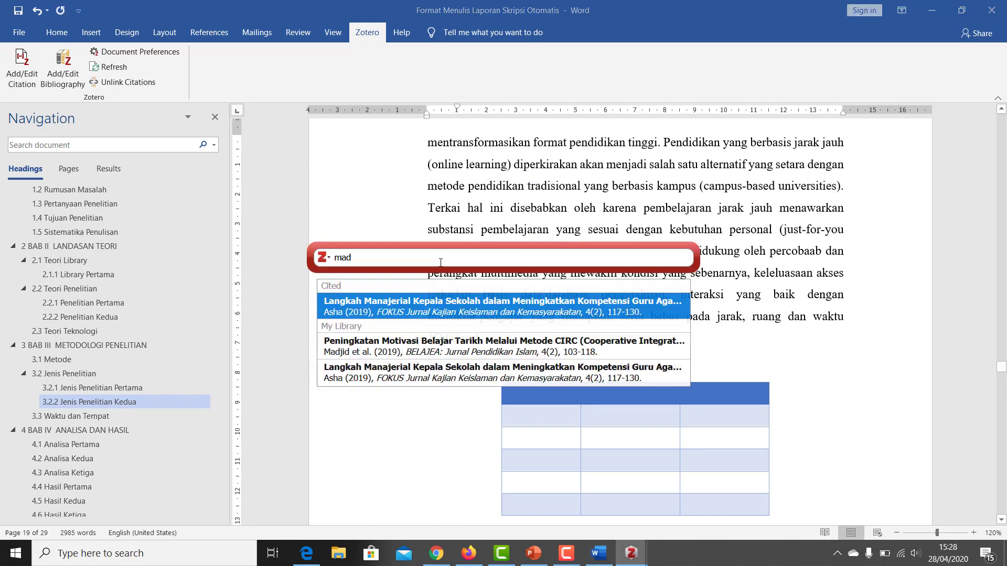
{"action": "left_click", "coordinate": [418, 347]}
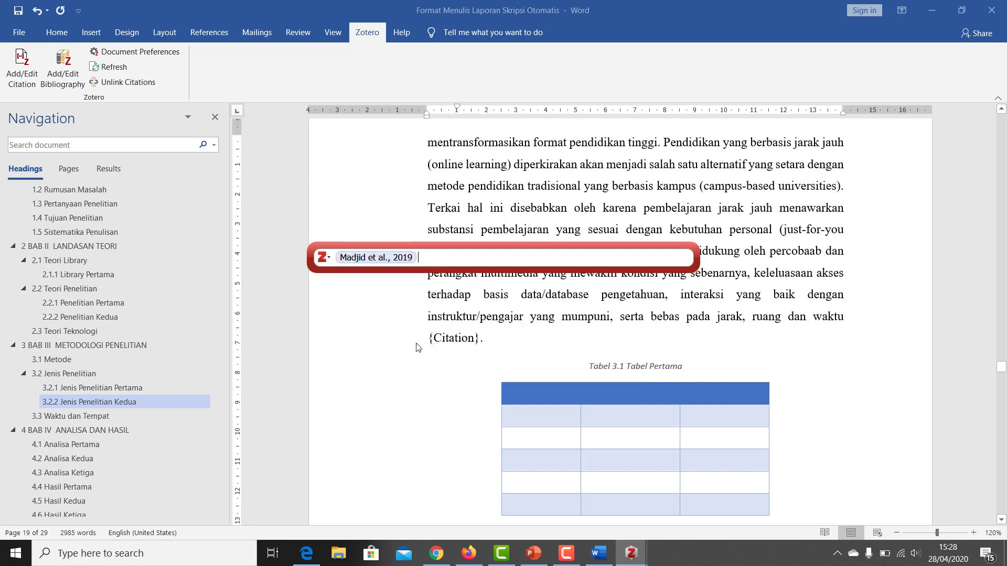
{"action": "key", "text": "Return"}
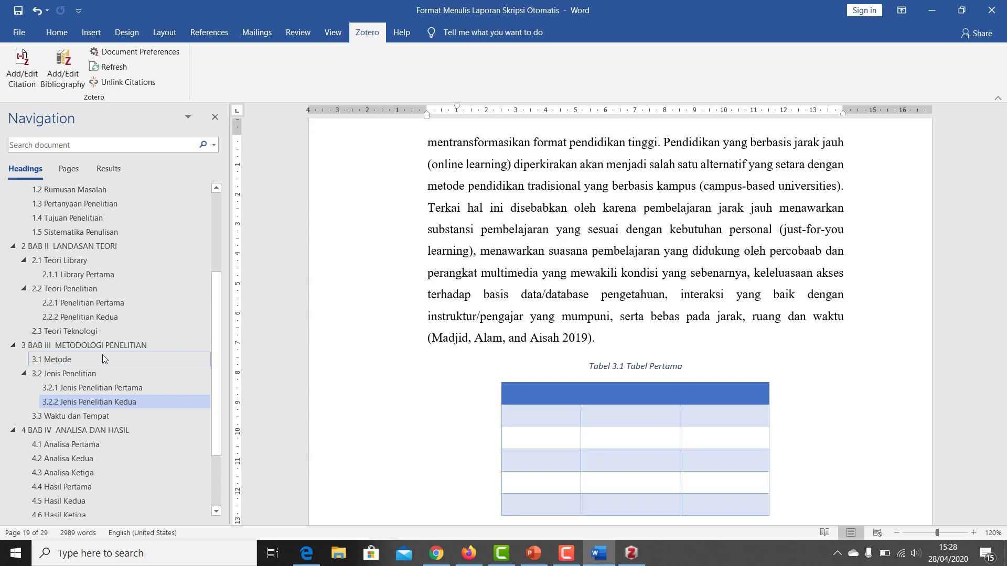
- Go to the DAFTAR PUSTAKA page and add three new lines below its heading
{"action": "scroll", "coordinate": [103, 355], "scroll_direction": "up", "scroll_amount": 4}
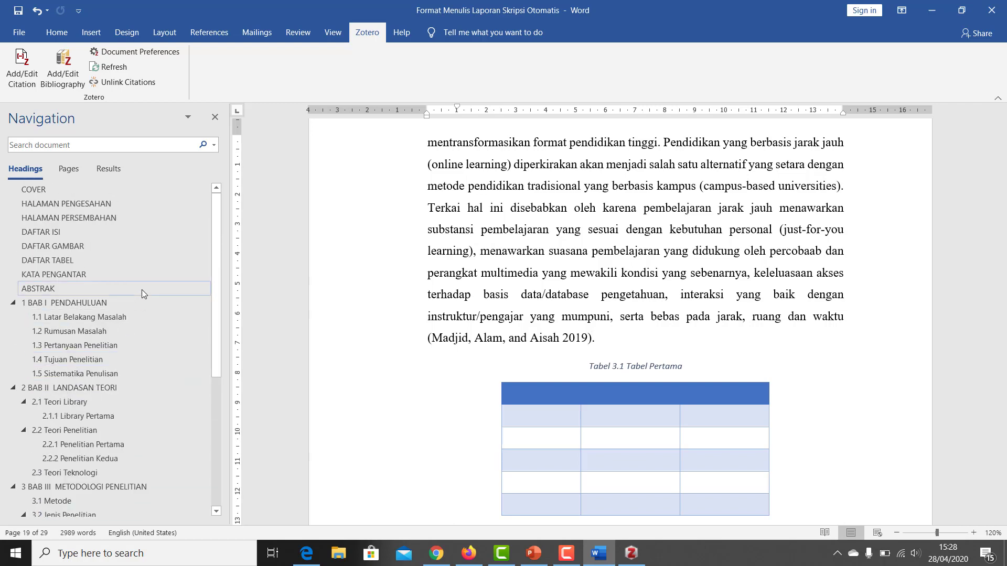
{"action": "scroll", "coordinate": [142, 289], "scroll_direction": "down", "scroll_amount": 5}
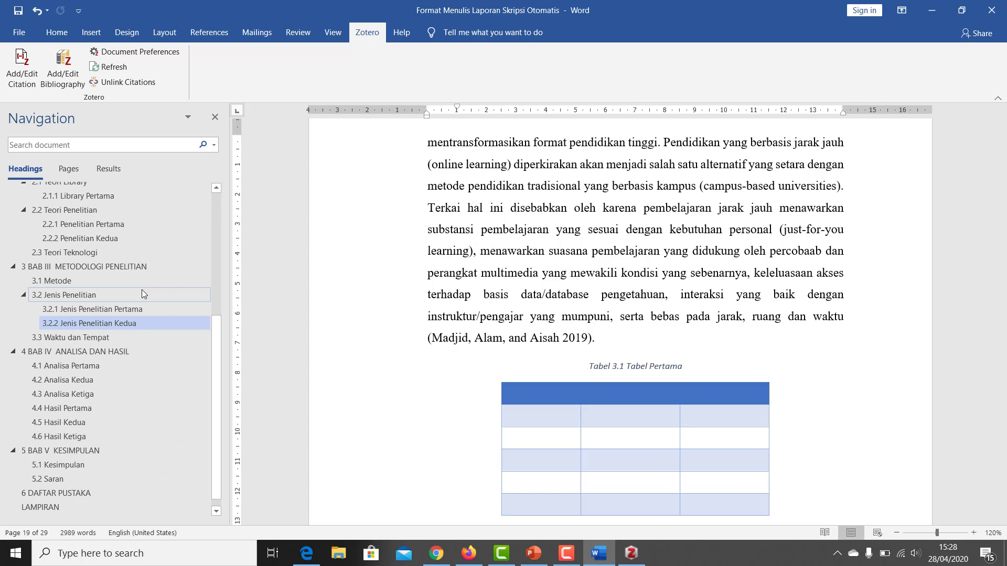
{"action": "left_click", "coordinate": [75, 495]}
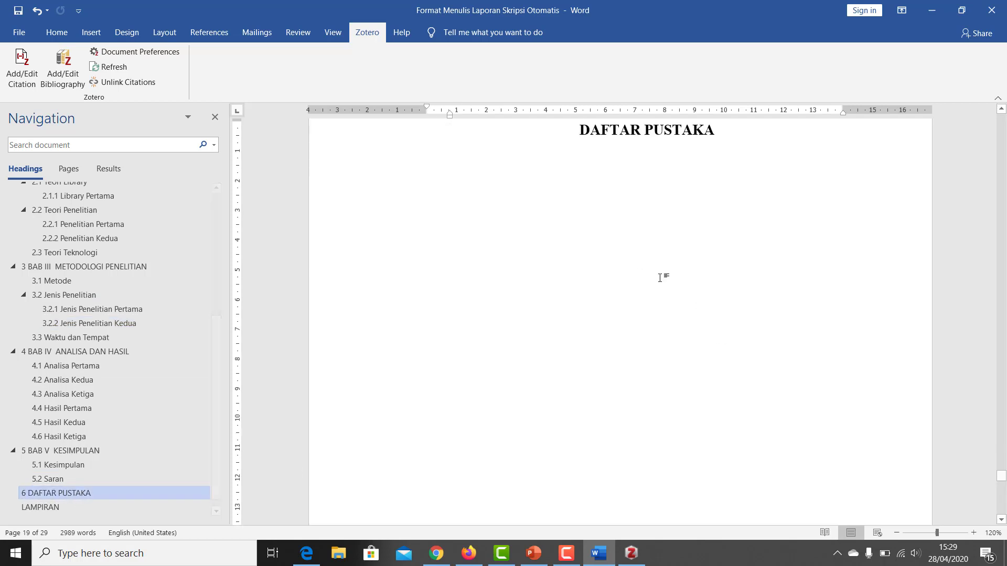
{"action": "scroll", "coordinate": [632, 216], "scroll_direction": "up", "scroll_amount": 2}
{"action": "left_click", "coordinate": [736, 206]}
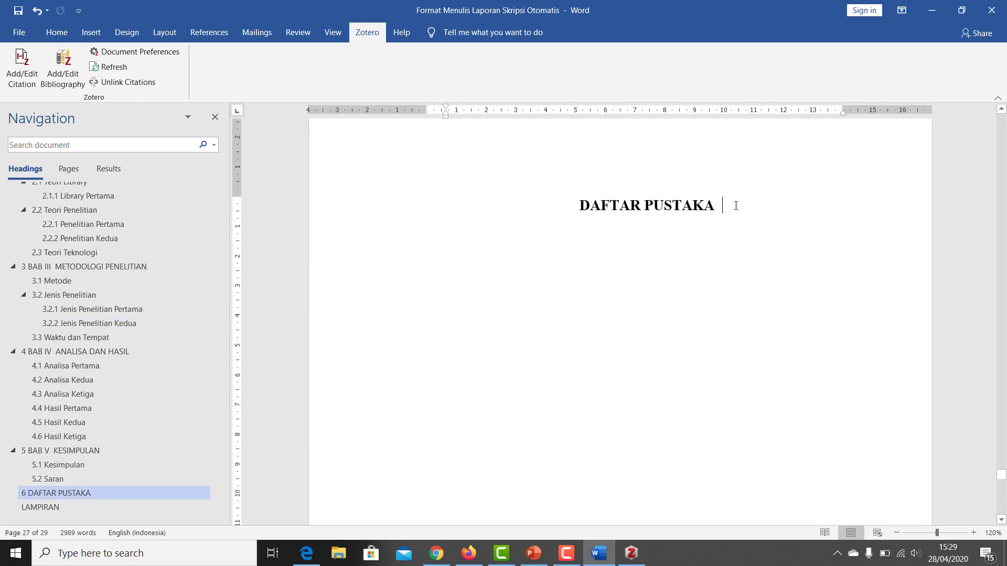
{"action": "key", "text": "Return"}
{"action": "key", "text": "Return"}
{"action": "key", "text": "Return"}
- Check the articles in Zotero's Penelitianku collection and insert the Zotero bibliography below the DAFTAR PUSTAKA heading in Word
{"action": "left_click", "coordinate": [631, 553]}
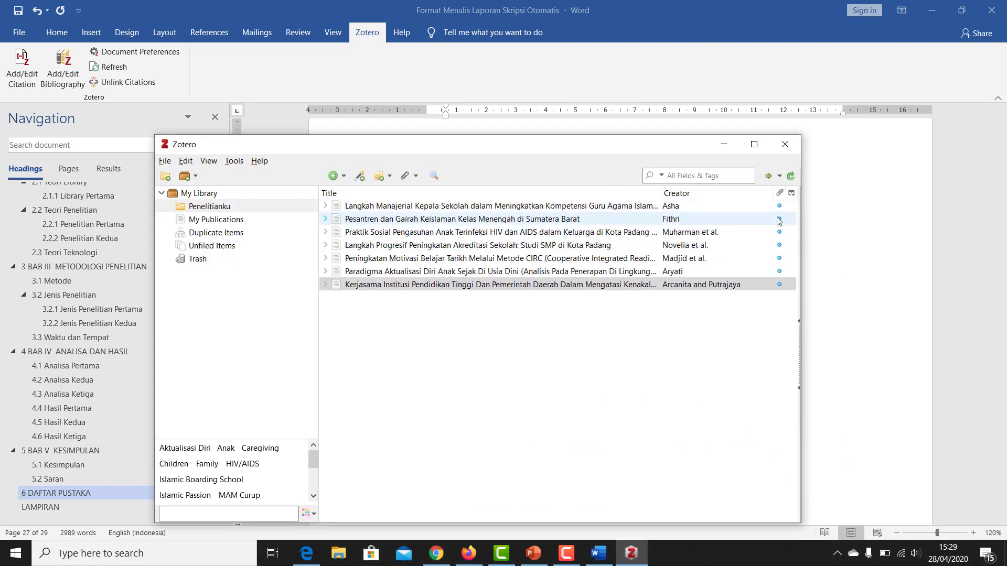
{"action": "left_click", "coordinate": [754, 144]}
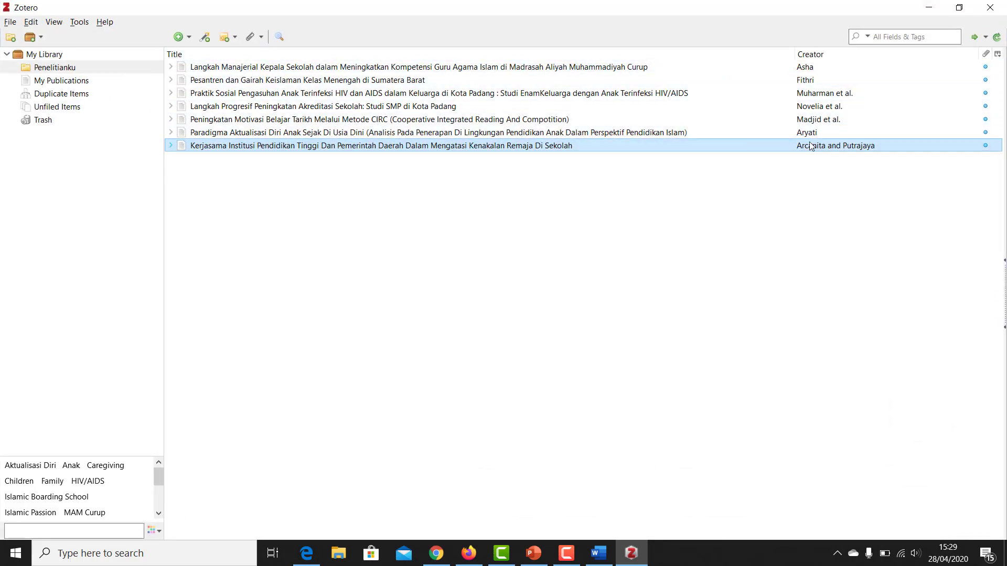
{"action": "left_click", "coordinate": [959, 7]}
{"action": "left_click", "coordinate": [714, 141]}
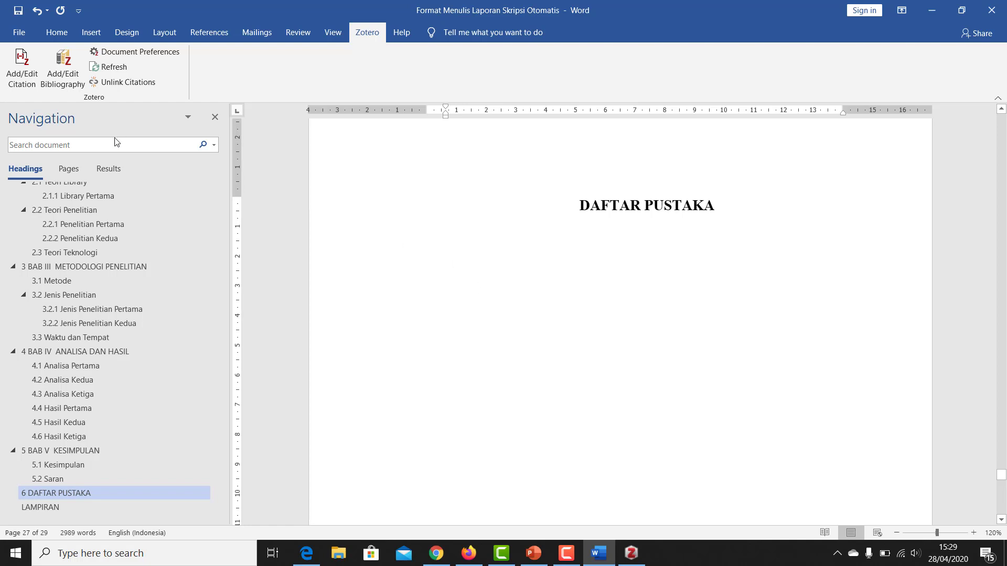
{"action": "left_click", "coordinate": [65, 68]}
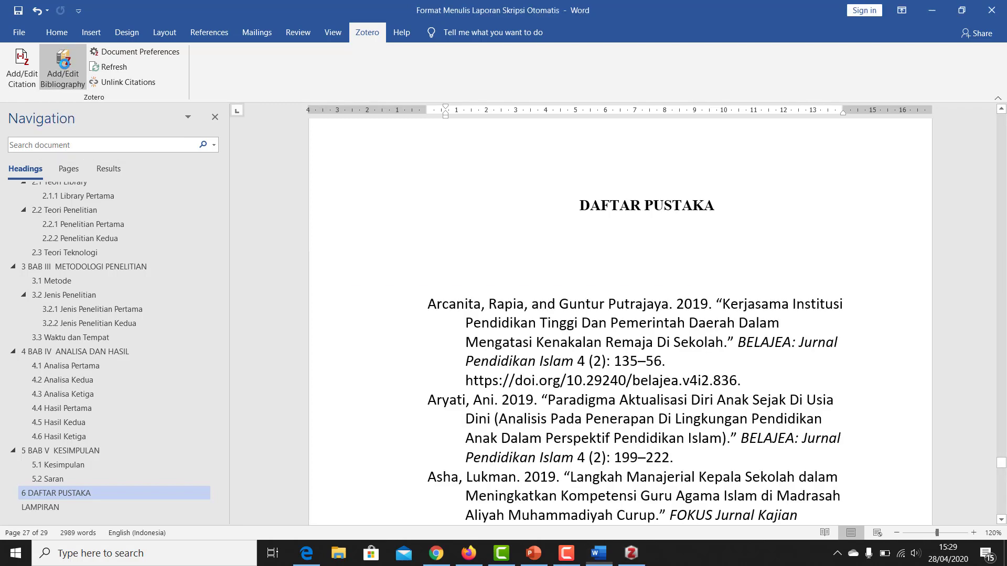
- Examine the bibliography entries under DAFTAR PUSTAKA, including their alphabetical order by author
{"action": "scroll", "coordinate": [515, 316], "scroll_direction": "down", "scroll_amount": 8}
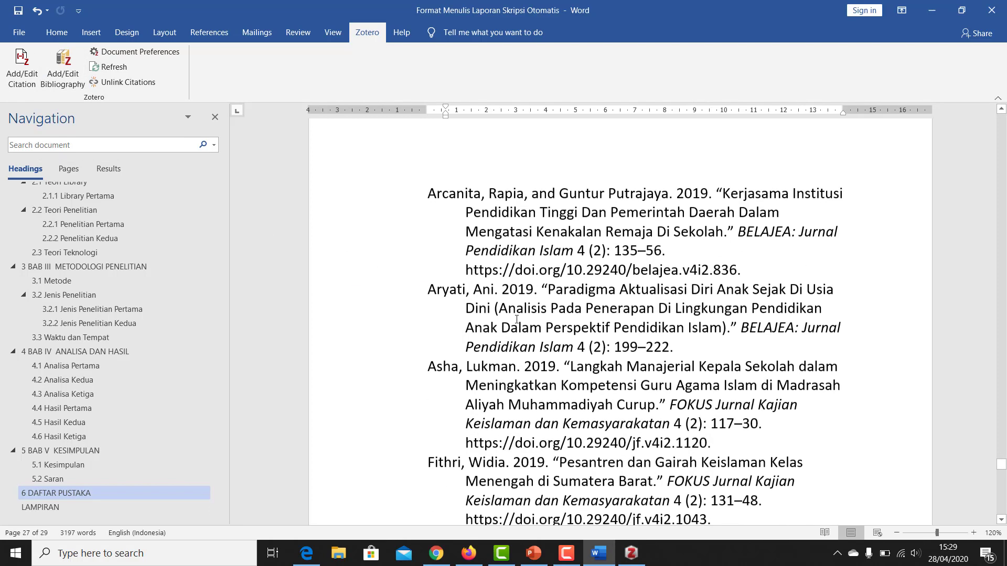
{"action": "scroll", "coordinate": [517, 319], "scroll_direction": "up", "scroll_amount": 8}
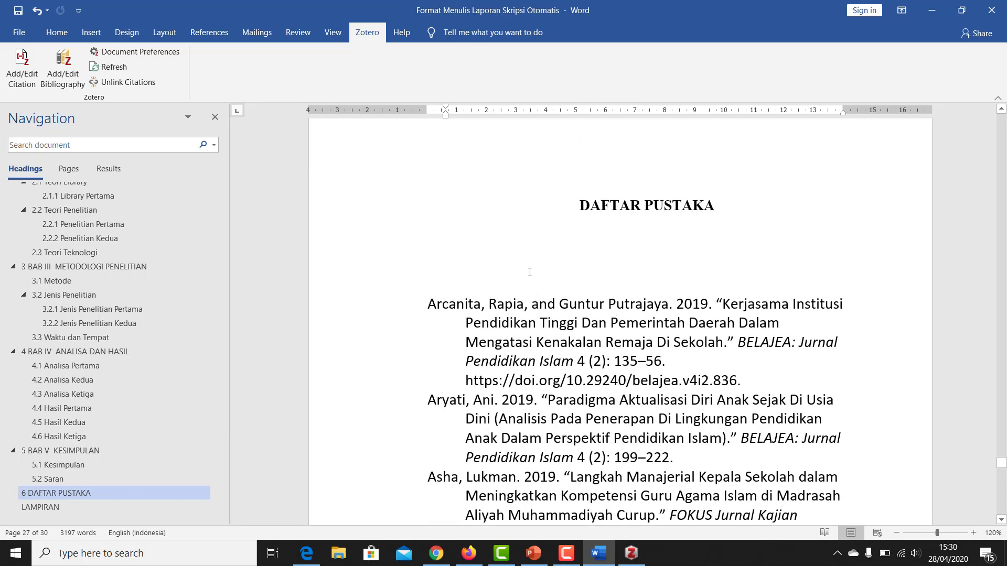
{"action": "left_click", "coordinate": [490, 311]}
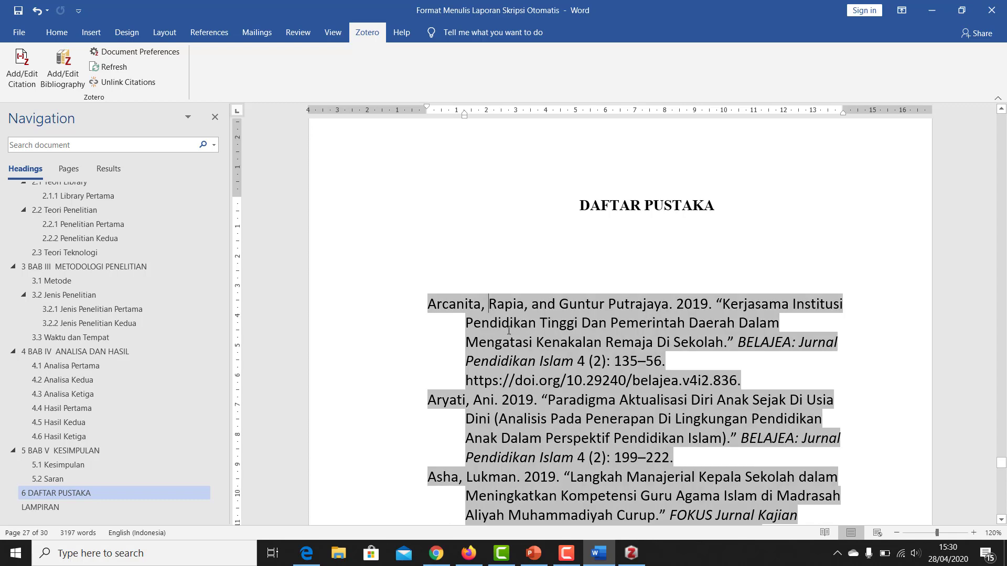
{"action": "scroll", "coordinate": [774, 223], "scroll_direction": "down", "scroll_amount": 2}
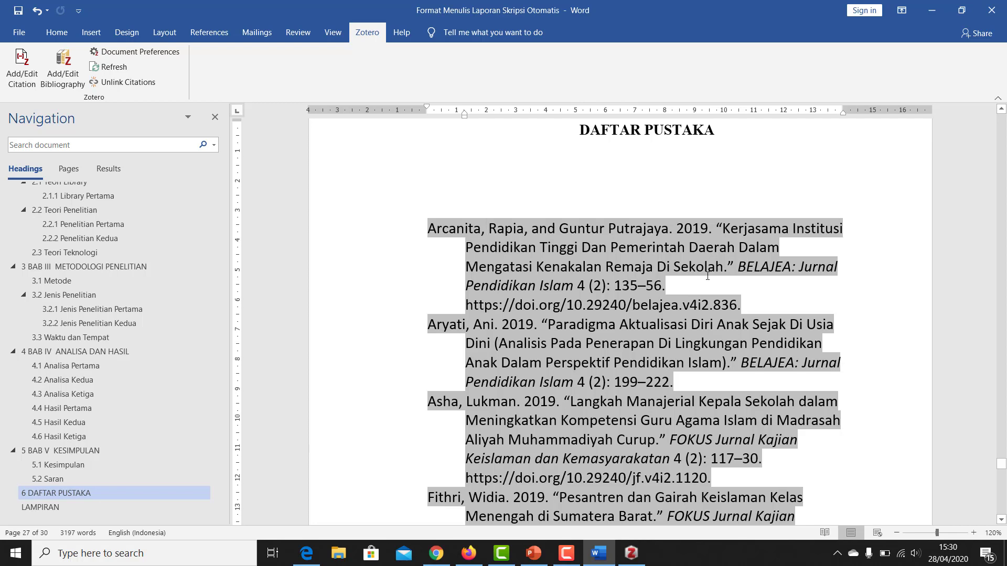
{"action": "scroll", "coordinate": [708, 276], "scroll_direction": "down", "scroll_amount": 2}
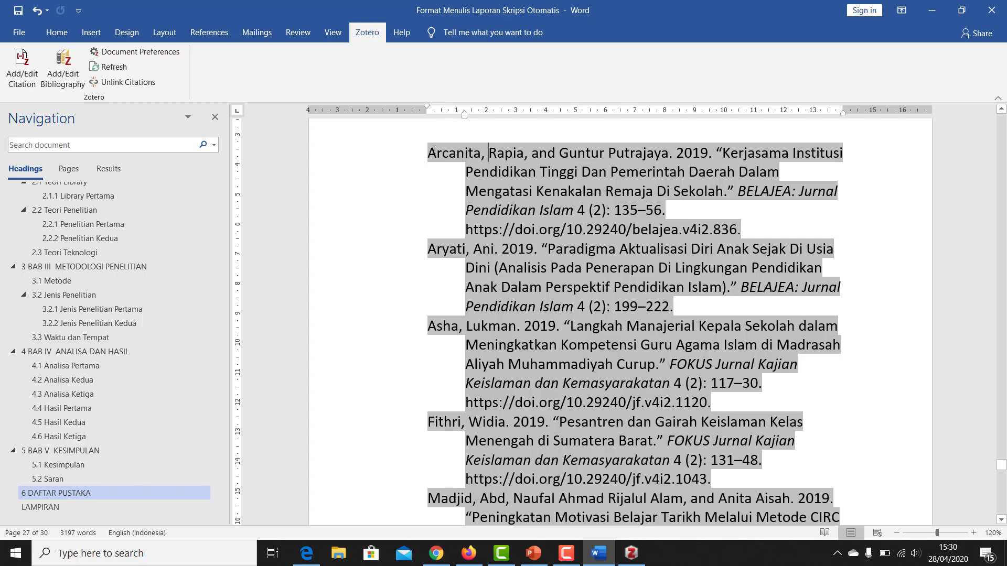
{"action": "scroll", "coordinate": [437, 319], "scroll_direction": "down", "scroll_amount": 5}
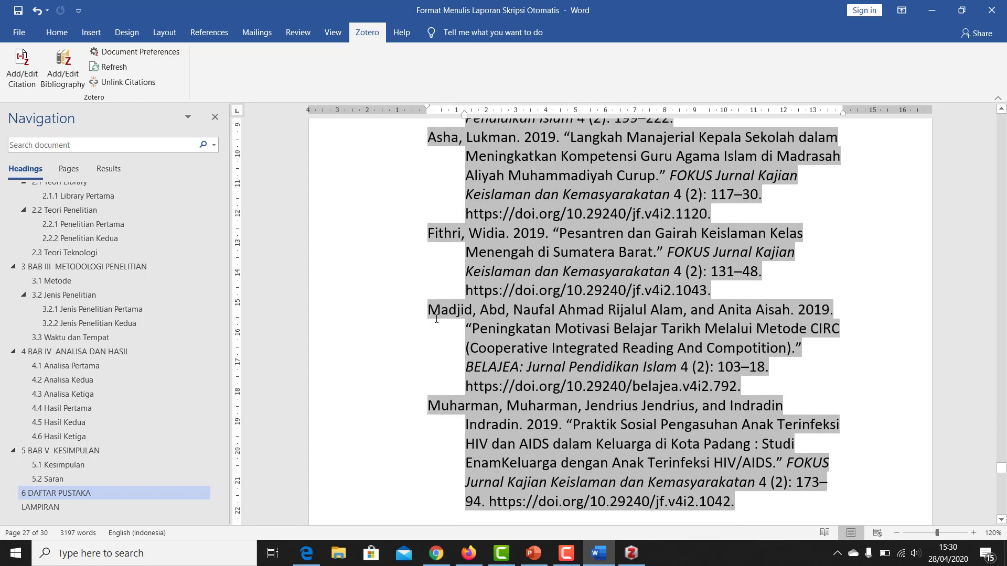
{"action": "scroll", "coordinate": [437, 319], "scroll_direction": "up", "scroll_amount": 8}
{"action": "left_click", "coordinate": [598, 247]}
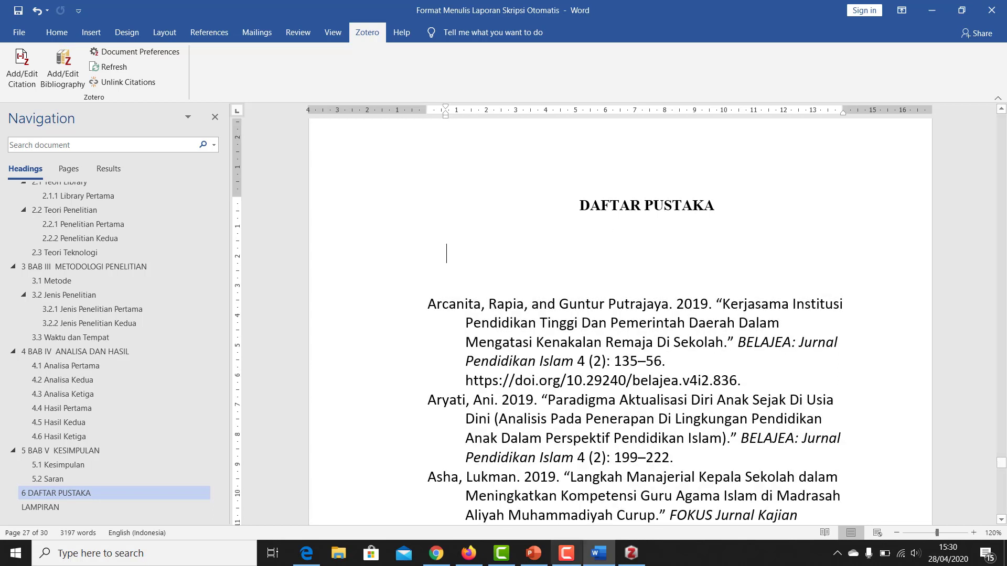
{"action": "left_click", "coordinate": [567, 553]}
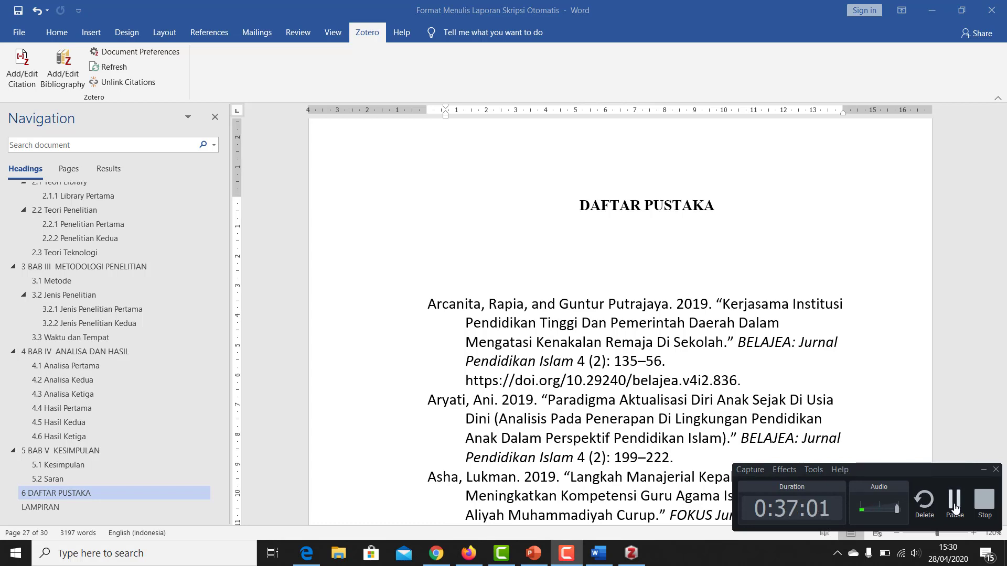
{"action": "key", "text": "alt+Tab"}
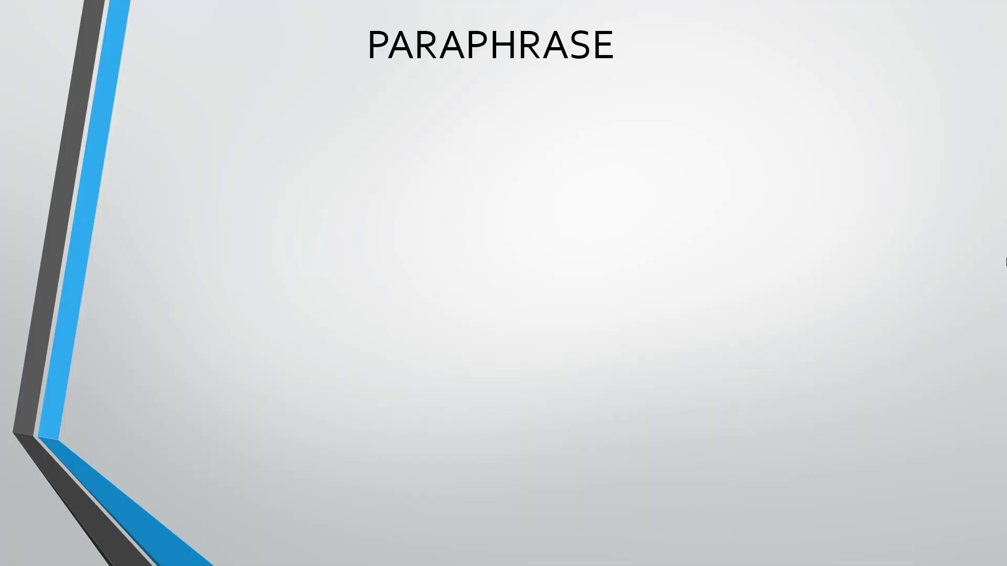
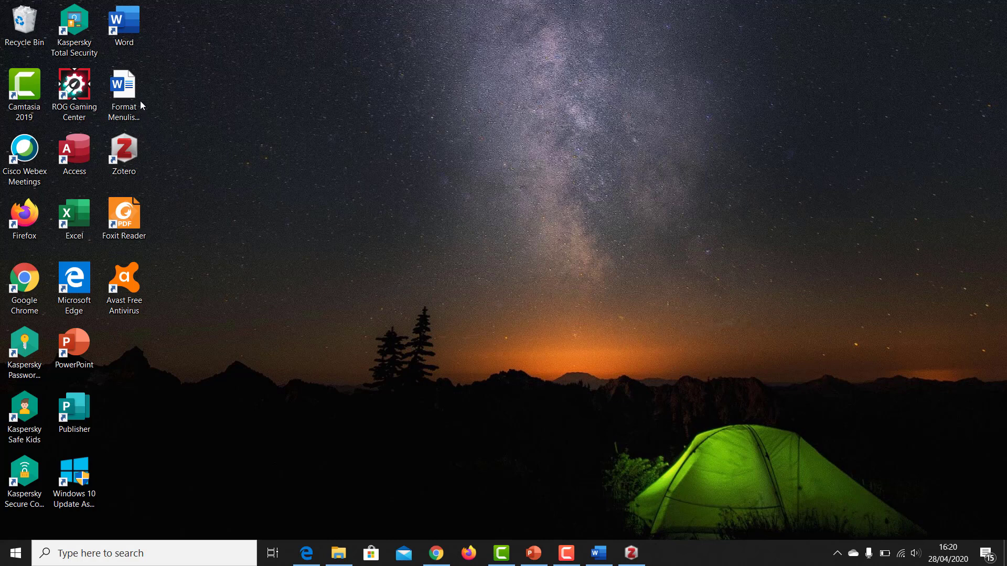
- Switch to the thesis document in Word and go to its INDEX page
{"action": "left_click", "coordinate": [599, 553]}
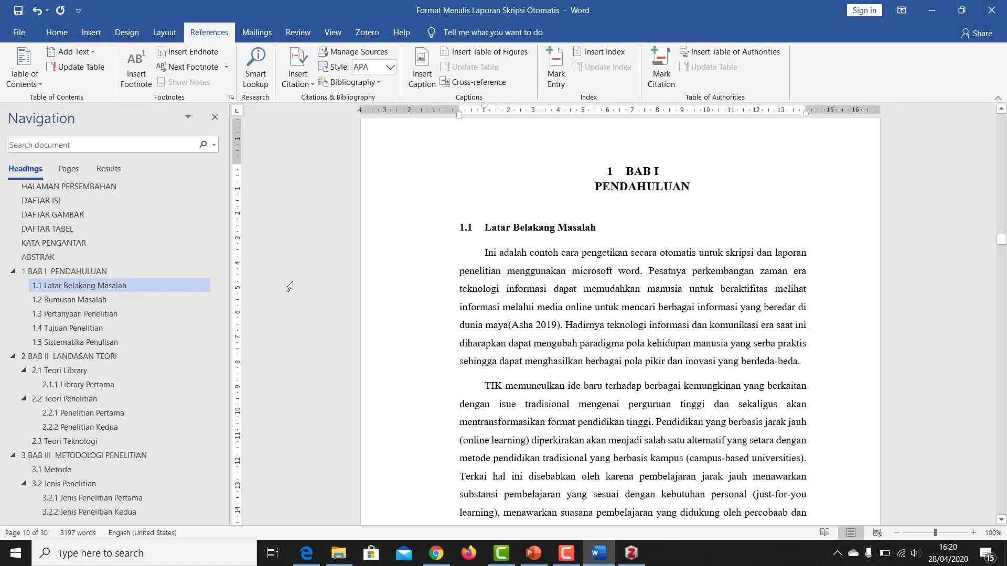
{"action": "scroll", "coordinate": [138, 440], "scroll_direction": "down", "scroll_amount": 5}
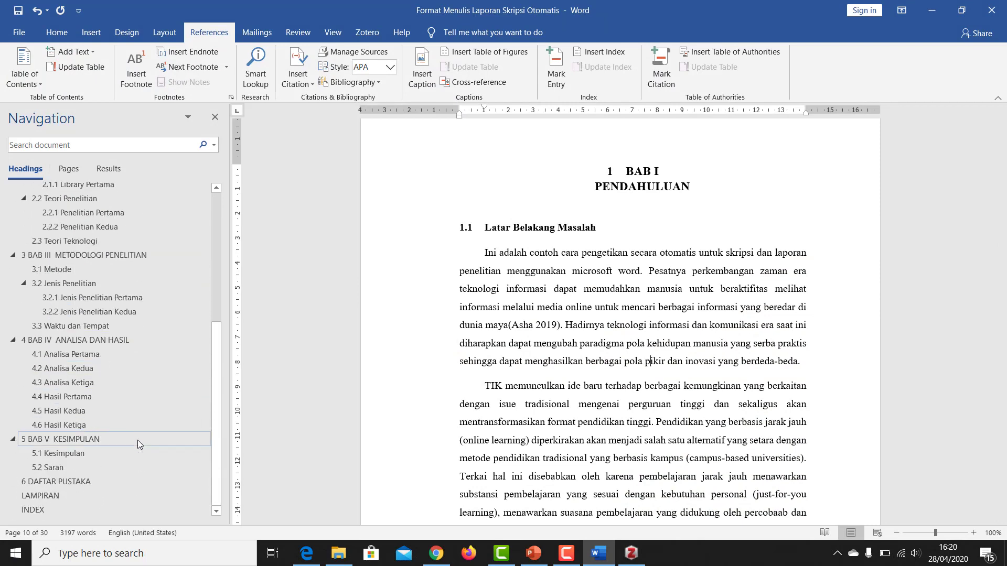
{"action": "left_click", "coordinate": [97, 510]}
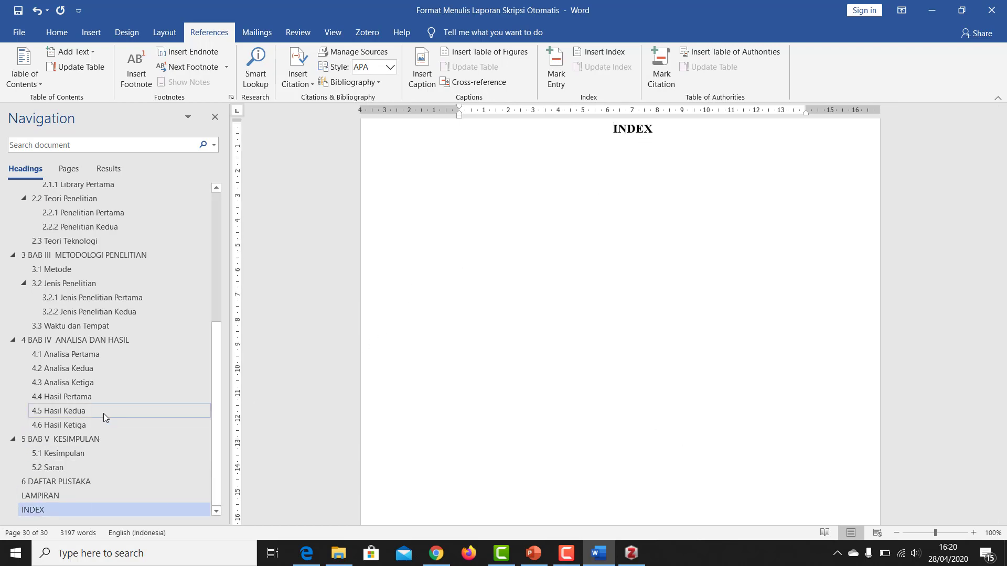
- Mark all occurrences of "teknologi informasi" as a current-page index entry, starting from the first paragraph of section 1.1 Latar Belakang Masalah
{"action": "scroll", "coordinate": [103, 413], "scroll_direction": "up", "scroll_amount": 6}
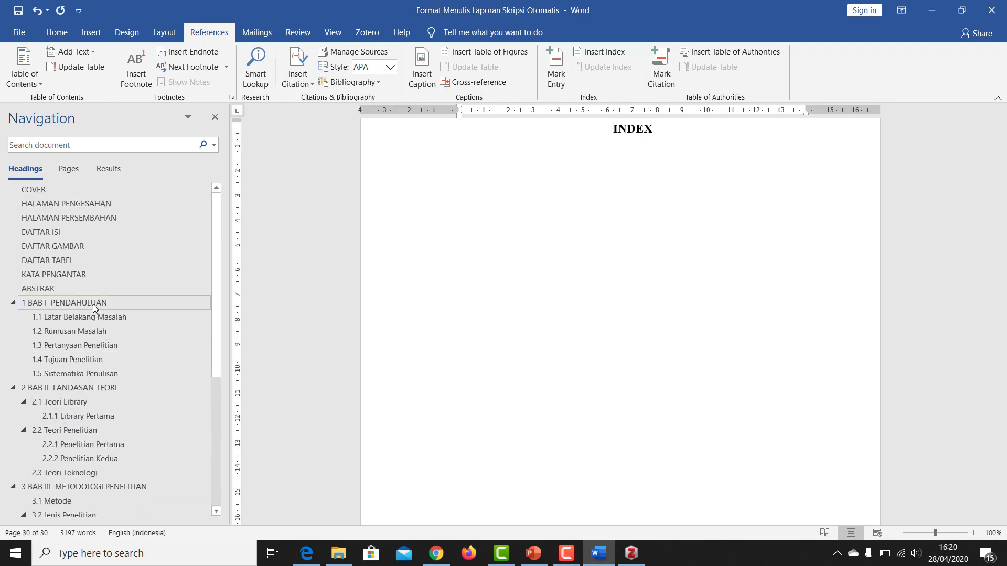
{"action": "left_click", "coordinate": [93, 304]}
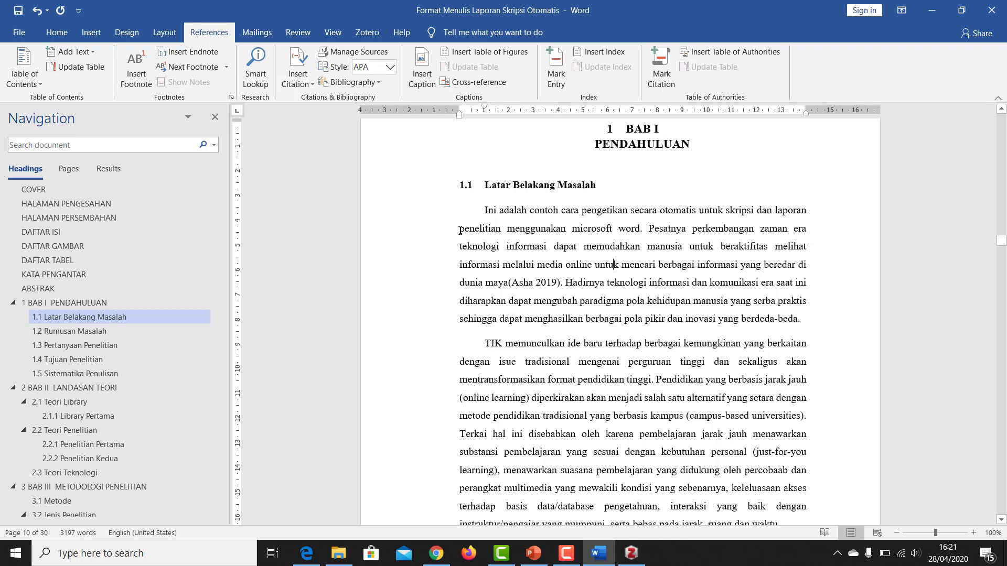
{"action": "left_click_drag", "start_coordinate": [459, 246], "coordinate": [544, 254]}
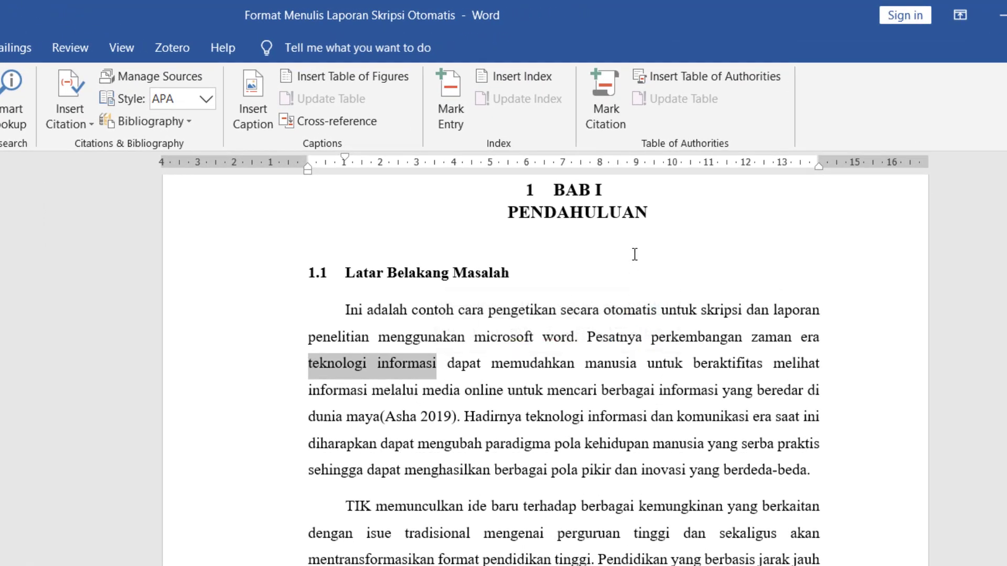
{"action": "left_click", "coordinate": [451, 89]}
{"action": "left_click_drag", "start_coordinate": [437, 227], "coordinate": [771, 216]}
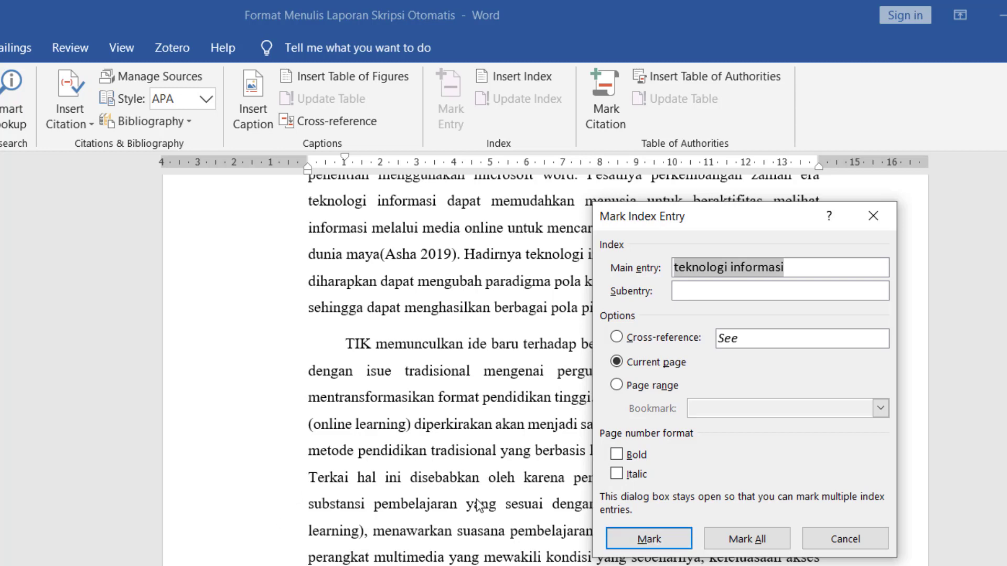
{"action": "scroll", "coordinate": [488, 478], "scroll_direction": "down", "scroll_amount": 3}
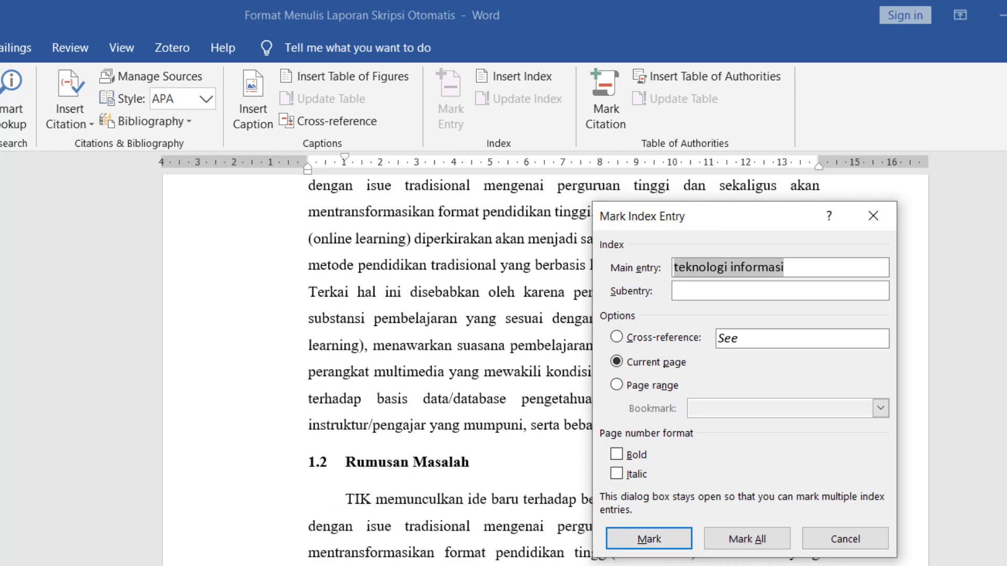
{"action": "scroll", "coordinate": [446, 367], "scroll_direction": "up", "scroll_amount": 6}
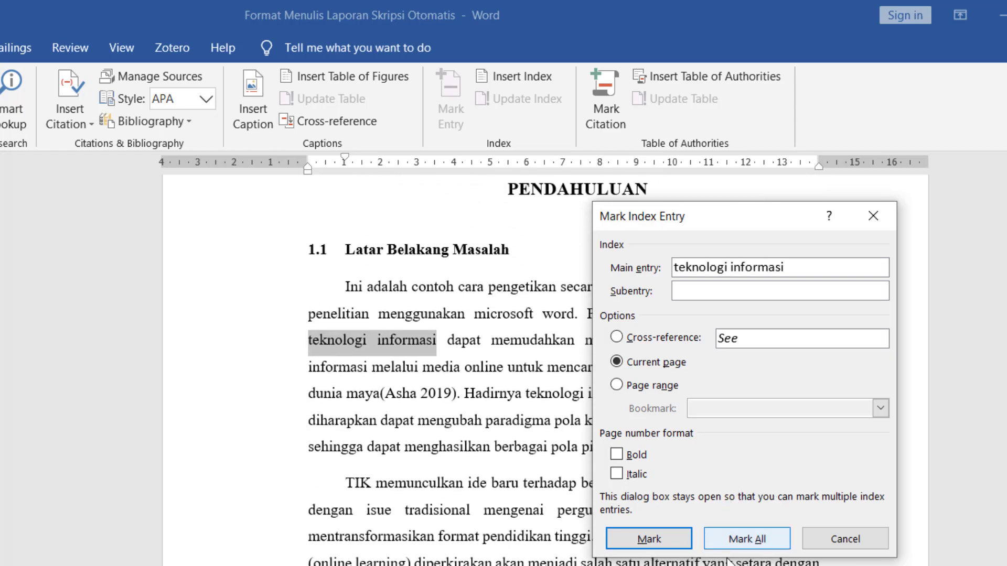
{"action": "left_click", "coordinate": [751, 547]}
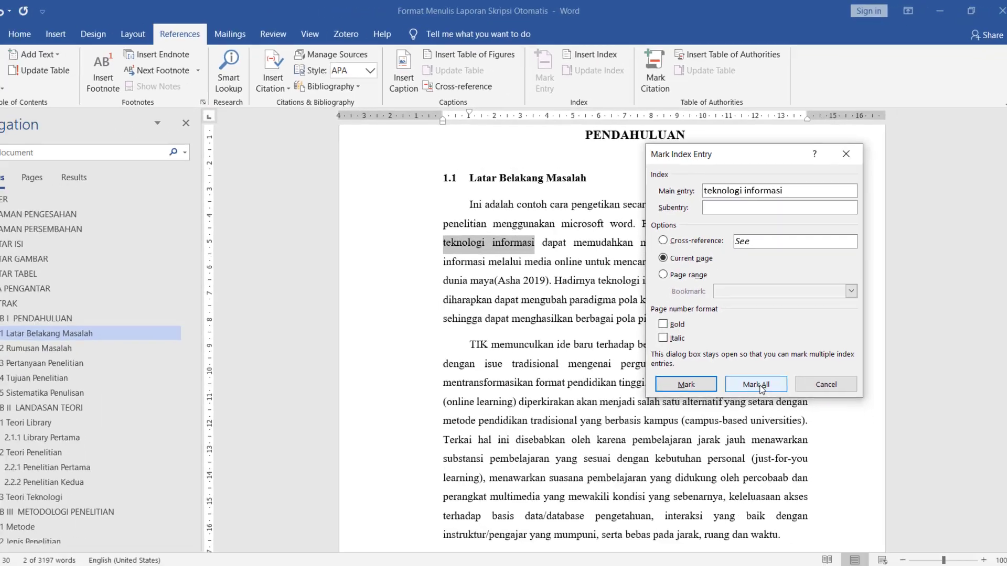
{"action": "left_click", "coordinate": [760, 385]}
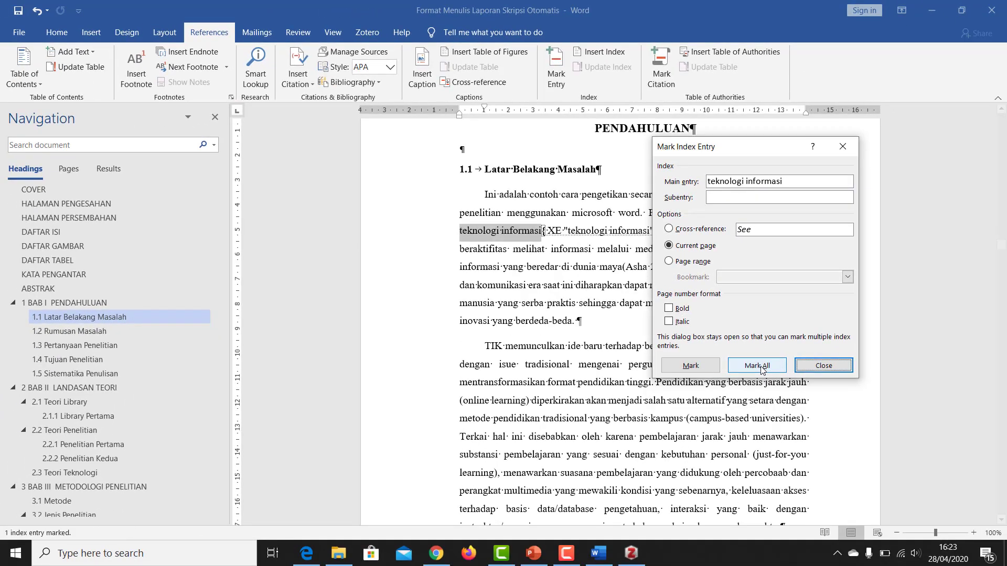
{"action": "left_click", "coordinate": [838, 366]}
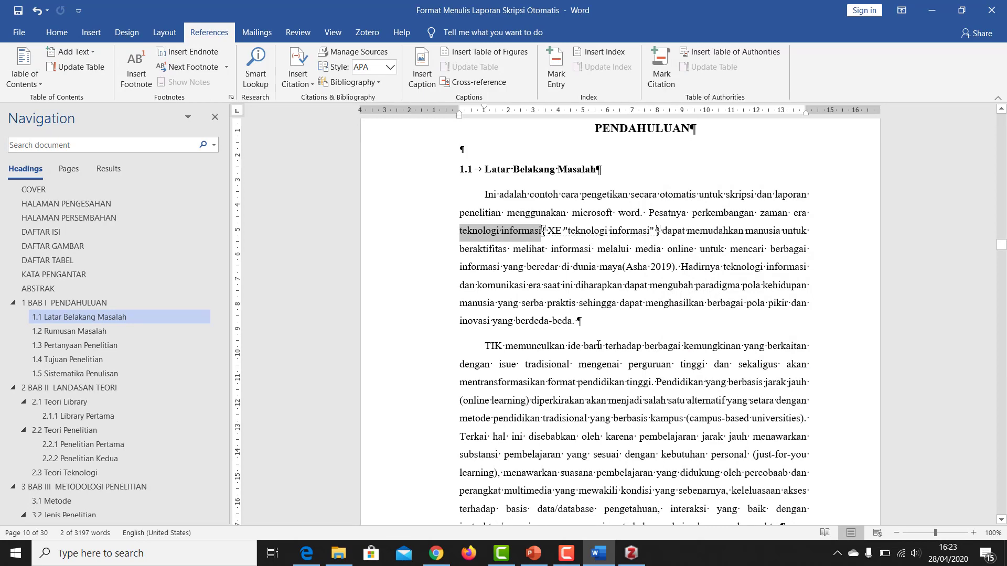
- Mark "media online" in the first paragraph of section 1.1 Latar Belakang Masalah as a single current-page index entry
{"action": "scroll", "coordinate": [599, 344], "scroll_direction": "down", "scroll_amount": 2}
{"action": "scroll", "coordinate": [599, 344], "scroll_direction": "down", "scroll_amount": 1}
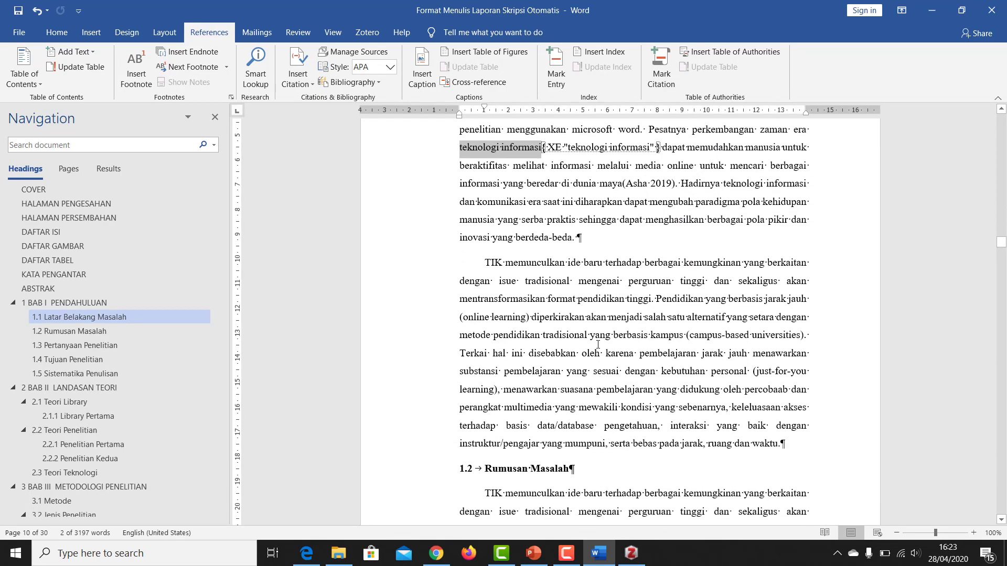
{"action": "scroll", "coordinate": [587, 339], "scroll_direction": "up", "scroll_amount": 3}
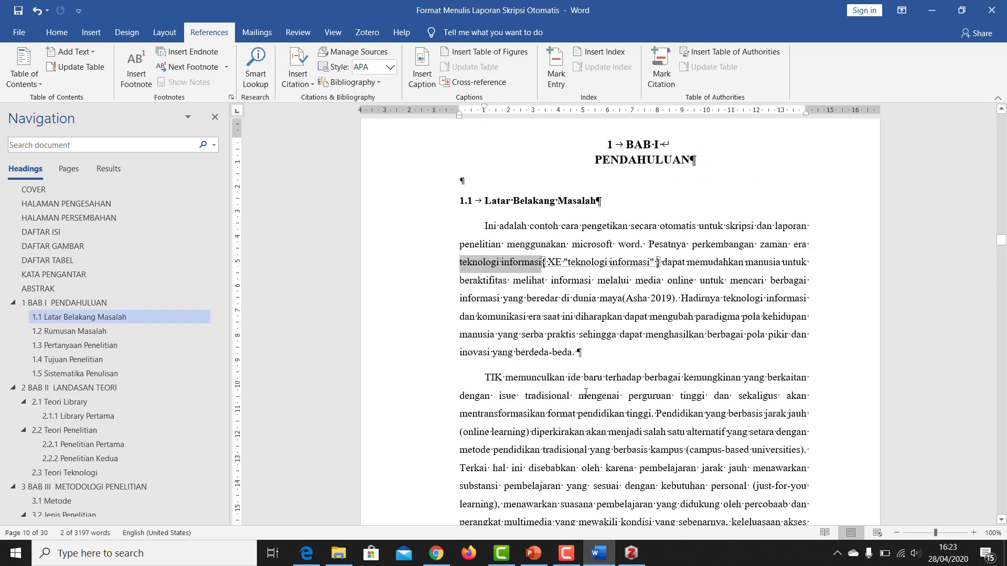
{"action": "scroll", "coordinate": [586, 392], "scroll_direction": "down", "scroll_amount": 3}
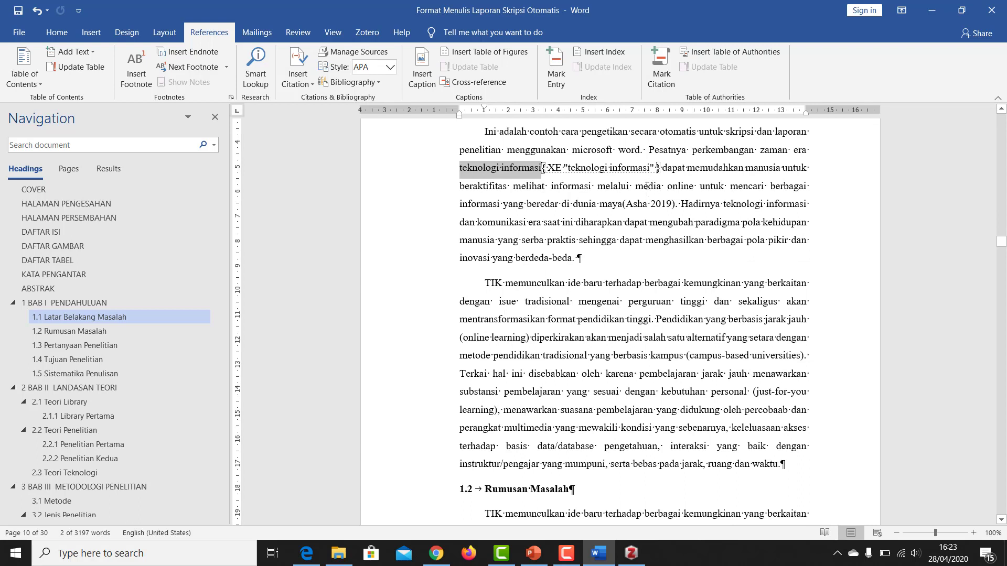
{"action": "left_click_drag", "start_coordinate": [635, 185], "coordinate": [691, 186]}
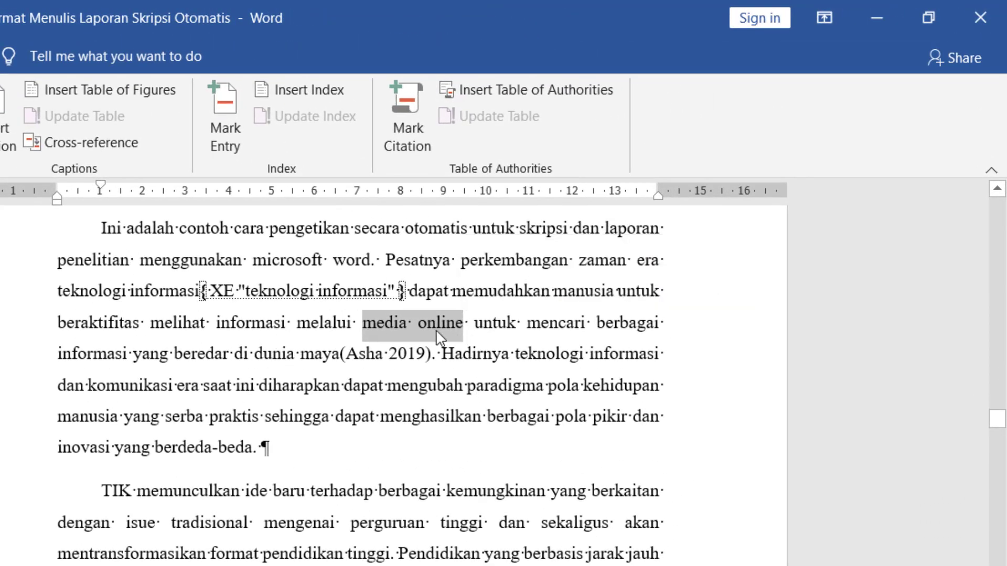
{"action": "left_click", "coordinate": [225, 115]}
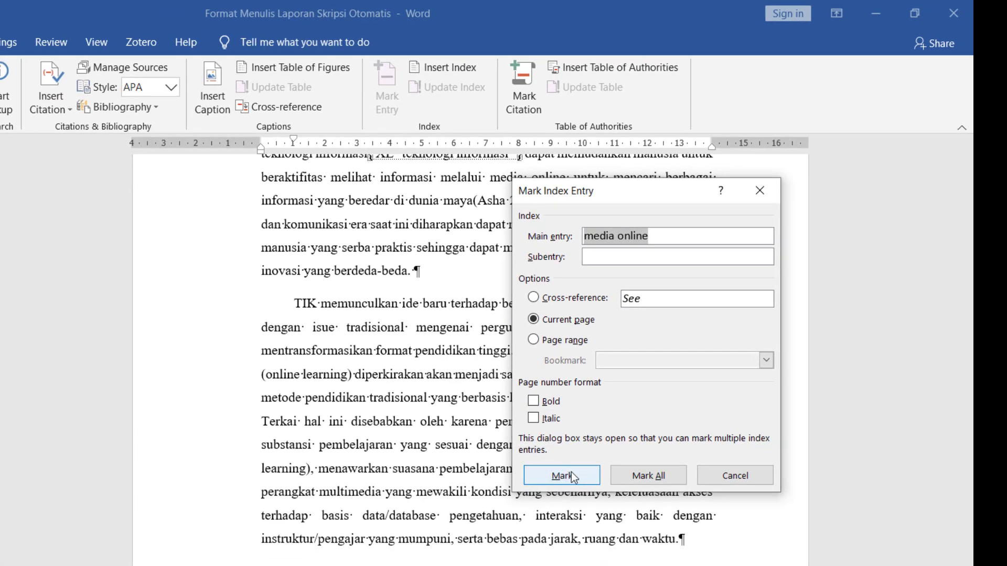
{"action": "left_click", "coordinate": [571, 472]}
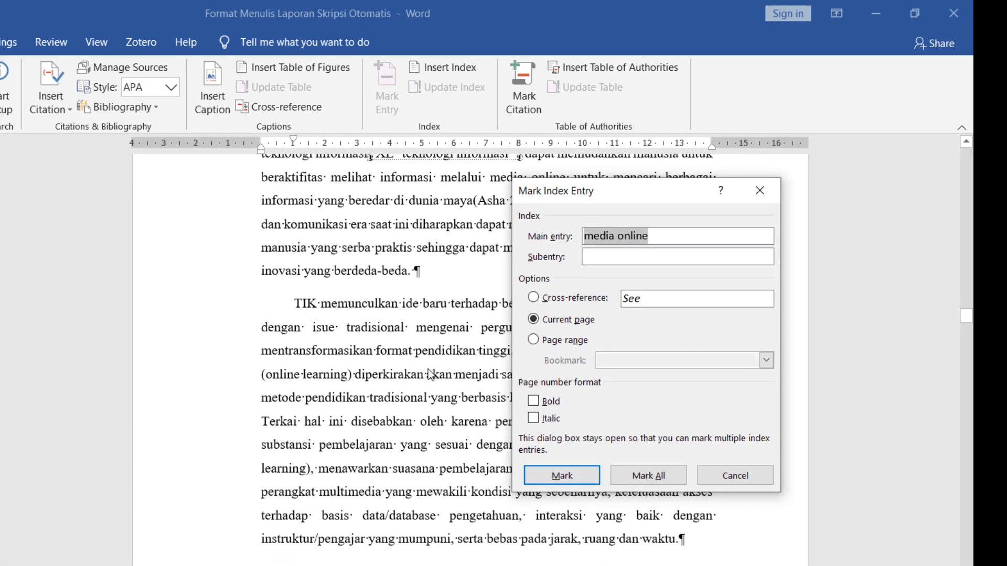
{"action": "left_click", "coordinate": [559, 475]}
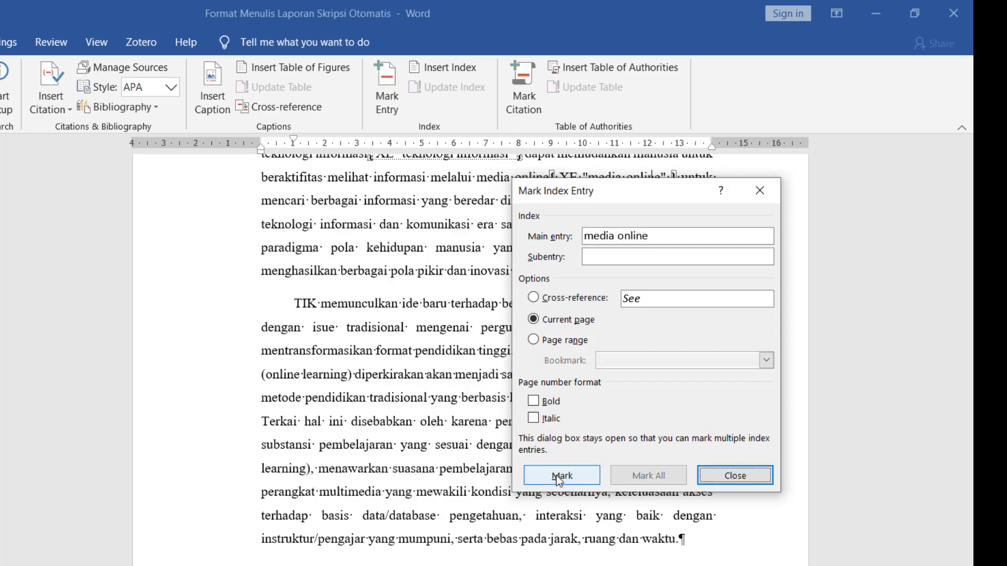
{"action": "left_click", "coordinate": [735, 476]}
- Mark all occurrences of "multimedia" as a current-page index entry, starting from the end of section 1.2 Rumusan Masalah
{"action": "scroll", "coordinate": [469, 492], "scroll_direction": "down", "scroll_amount": 6}
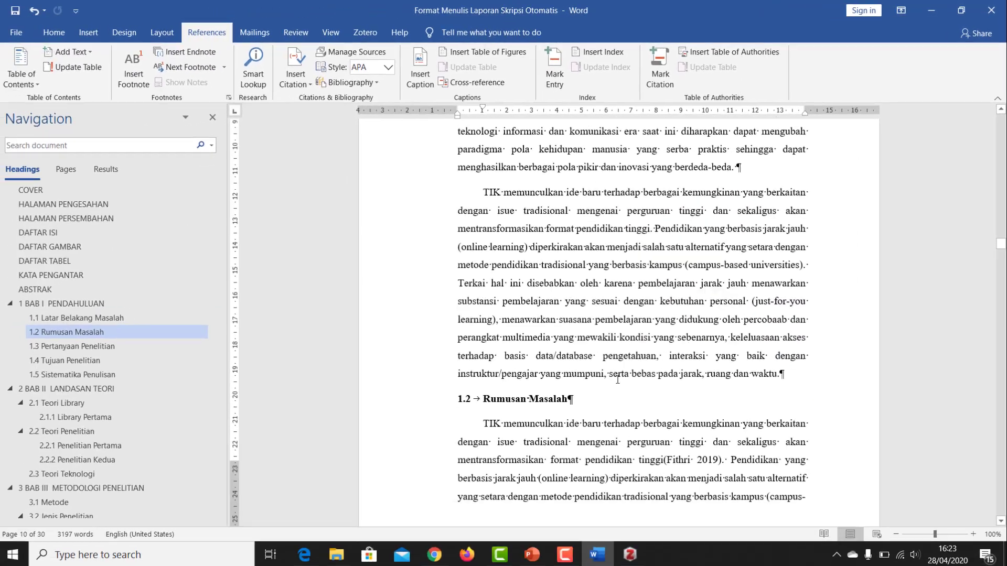
{"action": "scroll", "coordinate": [619, 379], "scroll_direction": "down", "scroll_amount": 5}
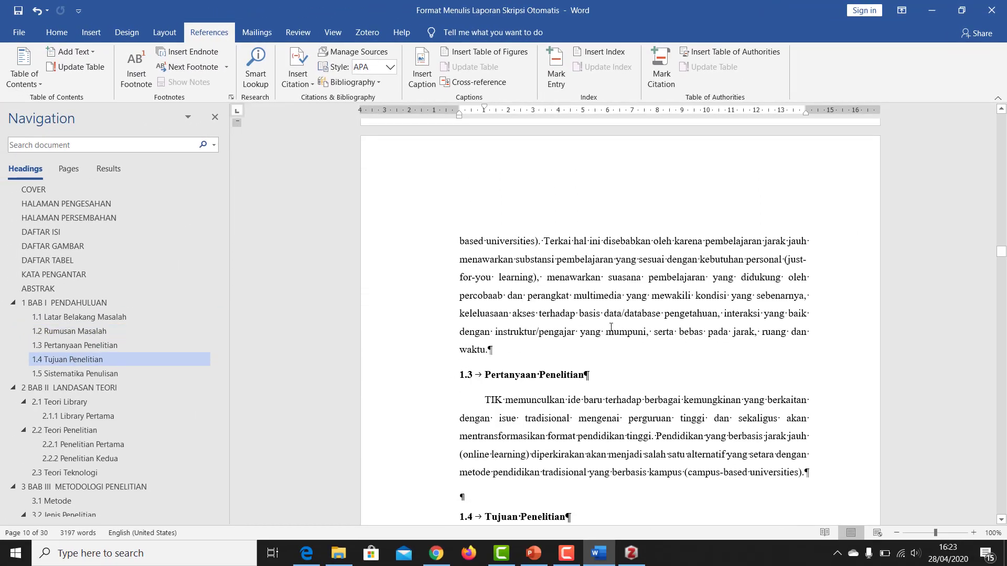
{"action": "left_click_drag", "start_coordinate": [575, 295], "coordinate": [622, 297]}
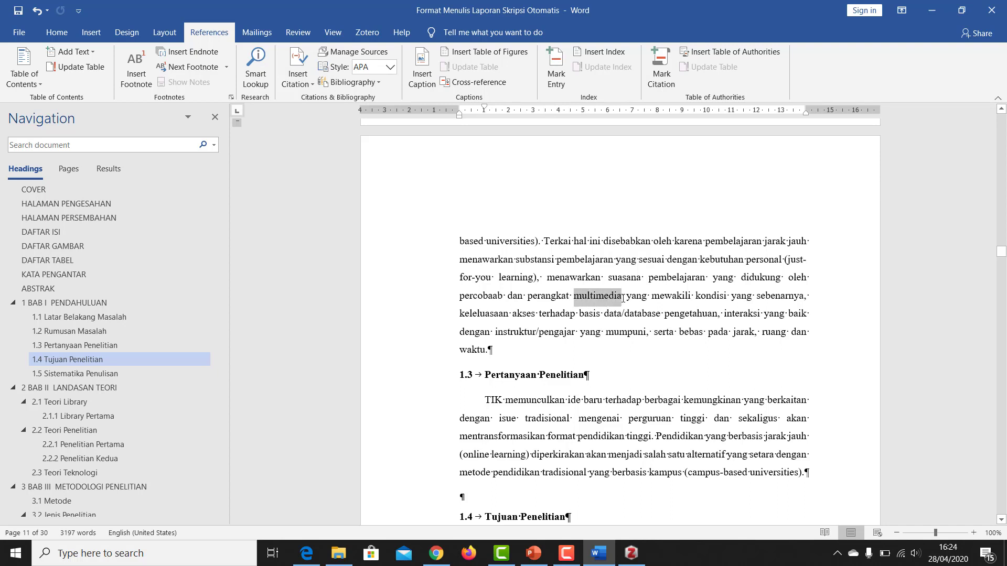
{"action": "left_click", "coordinate": [557, 60]}
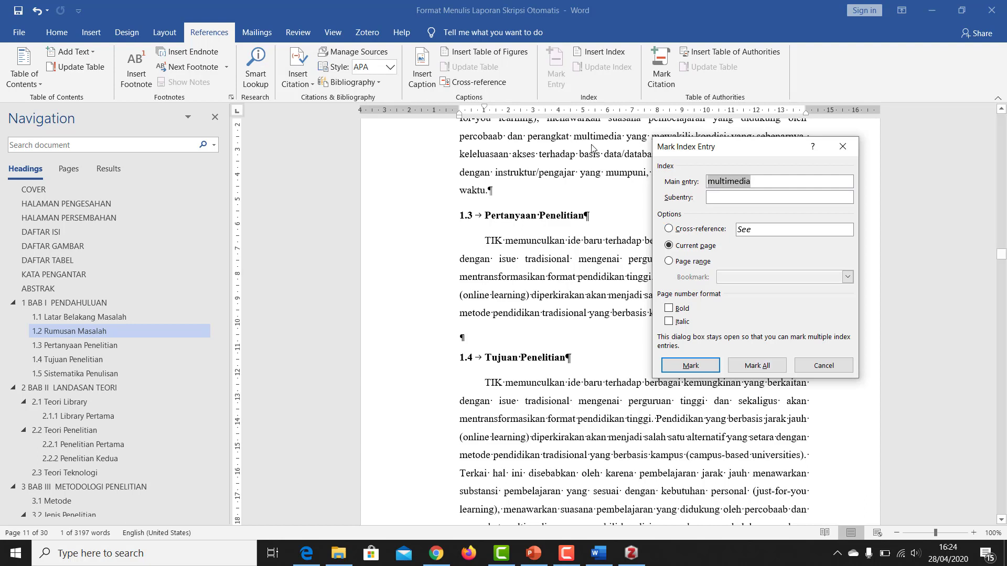
{"action": "left_click", "coordinate": [766, 367]}
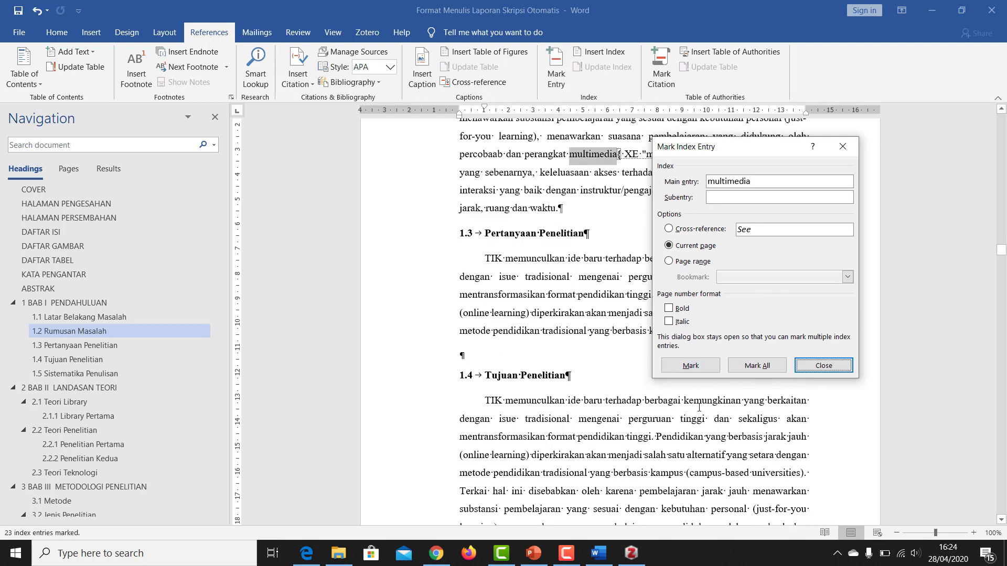
{"action": "scroll", "coordinate": [696, 406], "scroll_direction": "down", "scroll_amount": 2}
{"action": "left_click", "coordinate": [828, 366]}
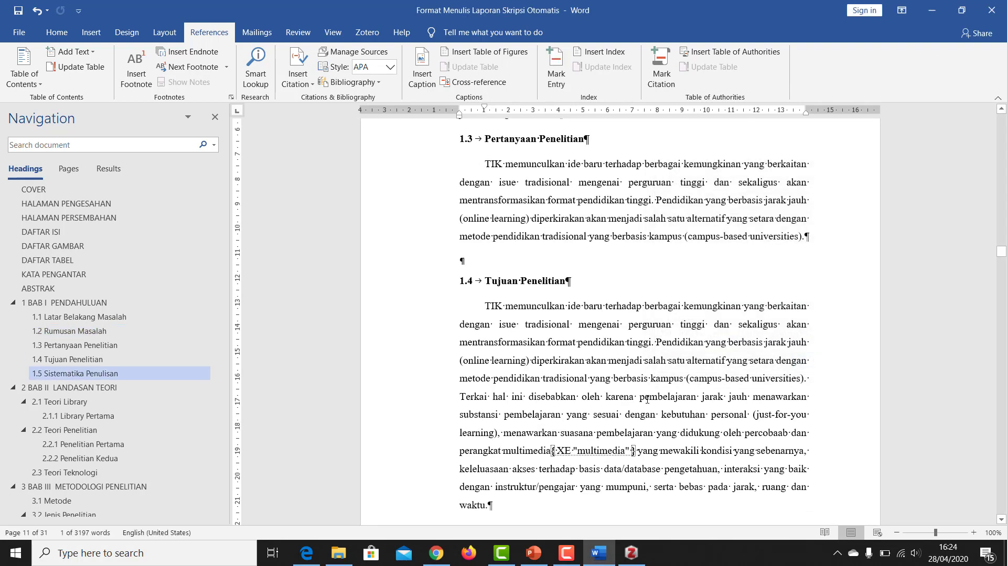
- Mark all occurrences of "campus-based universities" as a current-page index entry, starting from the paragraph in section 1.5 Sistematika Penulisan
{"action": "scroll", "coordinate": [647, 400], "scroll_direction": "down", "scroll_amount": 2}
{"action": "scroll", "coordinate": [621, 391], "scroll_direction": "down", "scroll_amount": 7}
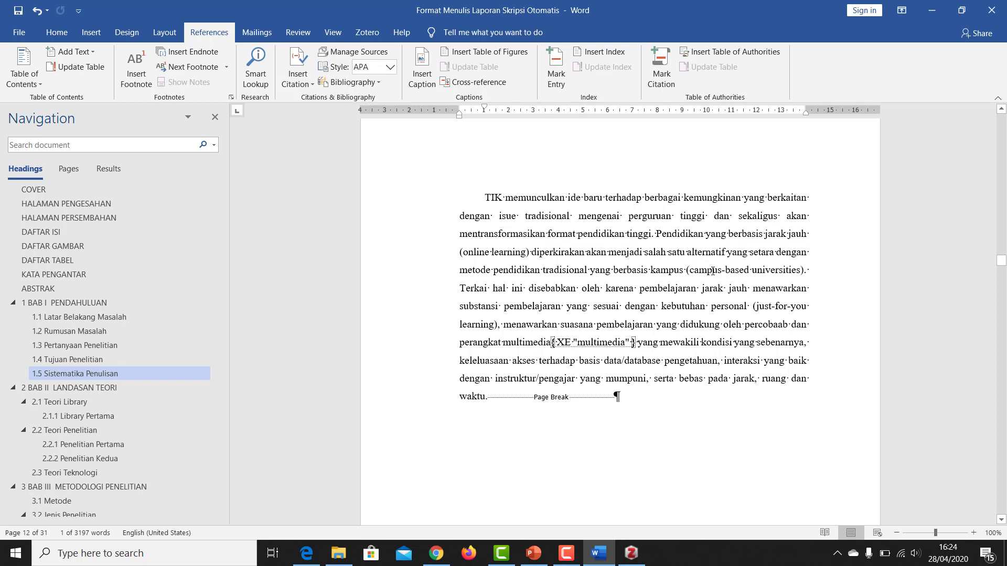
{"action": "left_click_drag", "start_coordinate": [692, 270], "coordinate": [751, 273]}
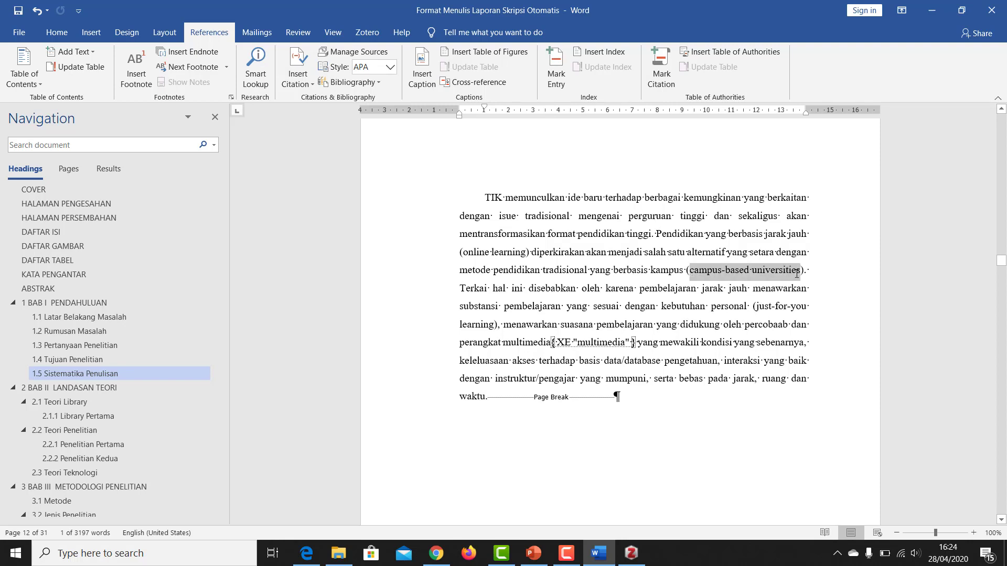
{"action": "left_click", "coordinate": [557, 67]}
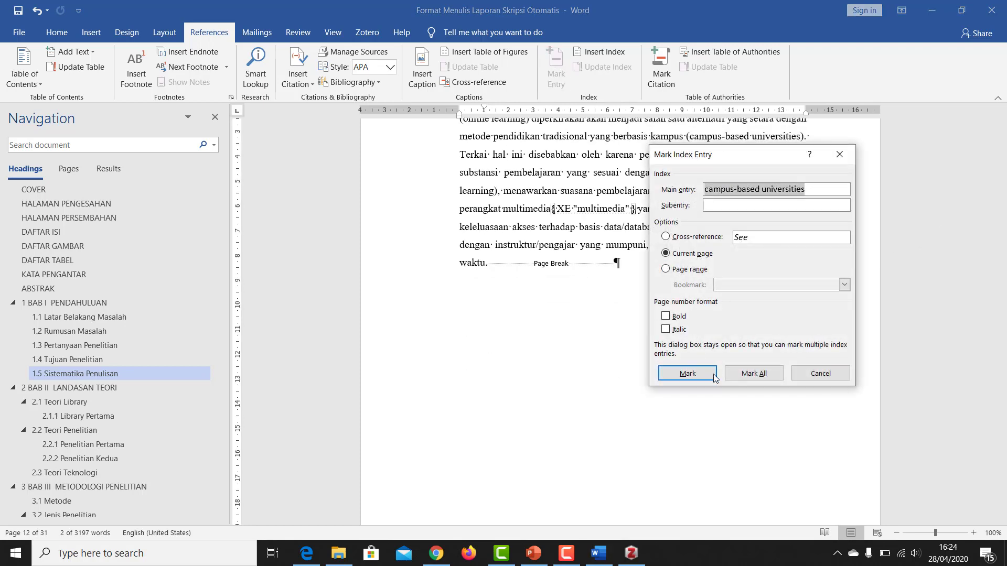
{"action": "left_click", "coordinate": [753, 373]}
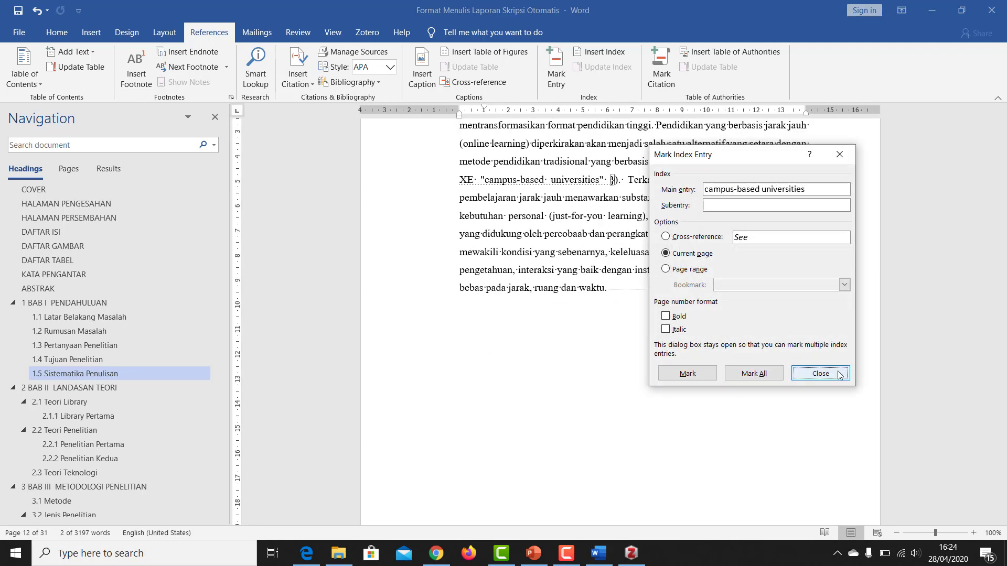
{"action": "left_click", "coordinate": [820, 373]}
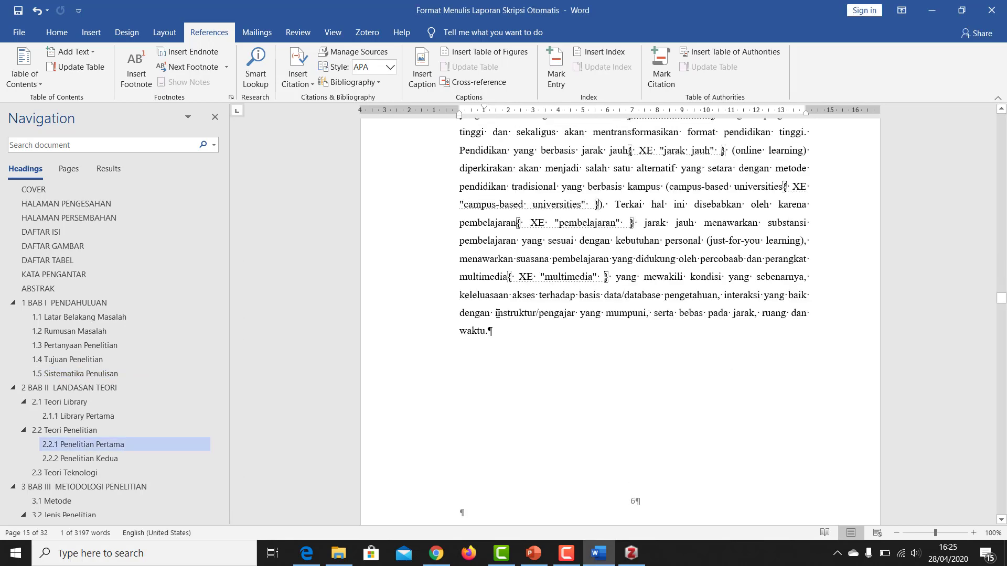
- Mark all occurrences of "instruktur/pengajar" as a current-page index entry, starting from section 2.2.1 Penelitian Pertama
{"action": "left_click_drag", "start_coordinate": [495, 313], "coordinate": [575, 311]}
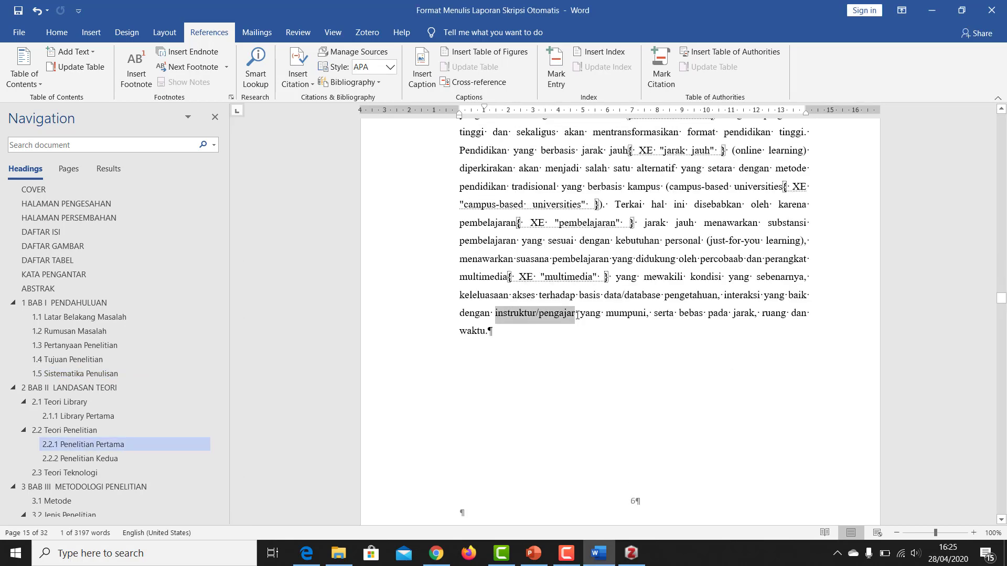
{"action": "left_click", "coordinate": [556, 71]}
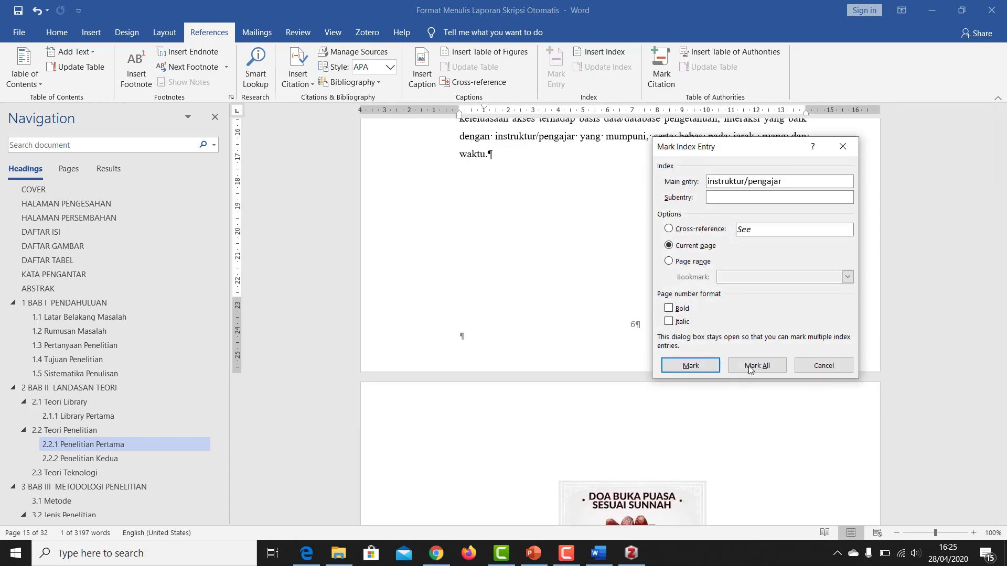
{"action": "left_click", "coordinate": [753, 369]}
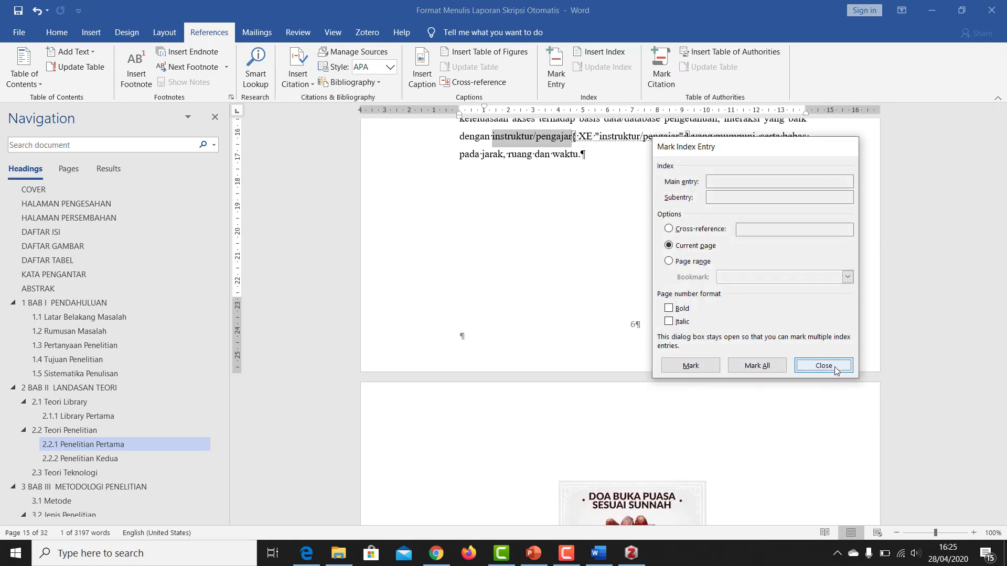
{"action": "left_click", "coordinate": [837, 370]}
- Review the index fields around section 2.2.1 and hide the formatting marks and field codes in the document
{"action": "scroll", "coordinate": [697, 293], "scroll_direction": "up", "scroll_amount": 5}
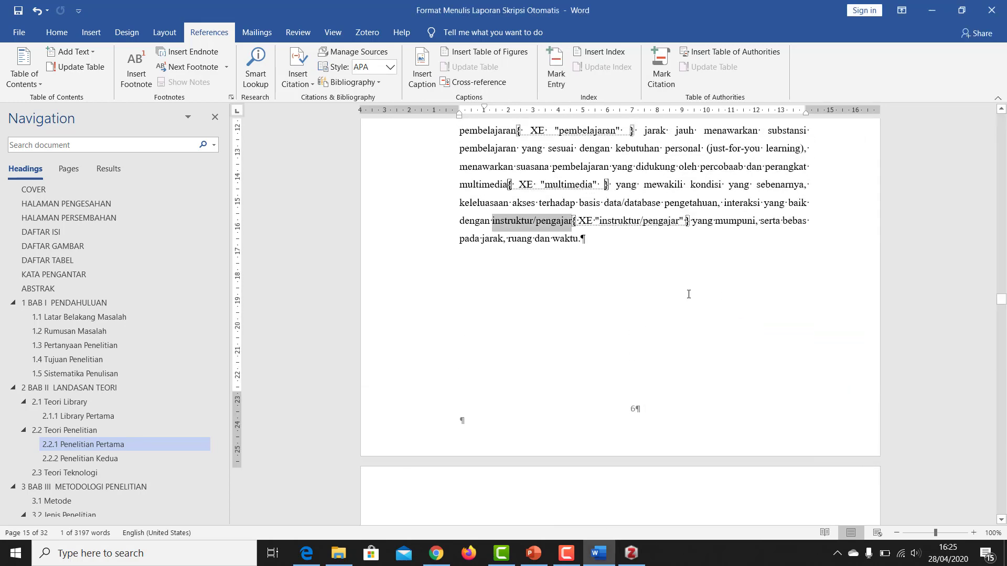
{"action": "scroll", "coordinate": [629, 324], "scroll_direction": "up", "scroll_amount": 3}
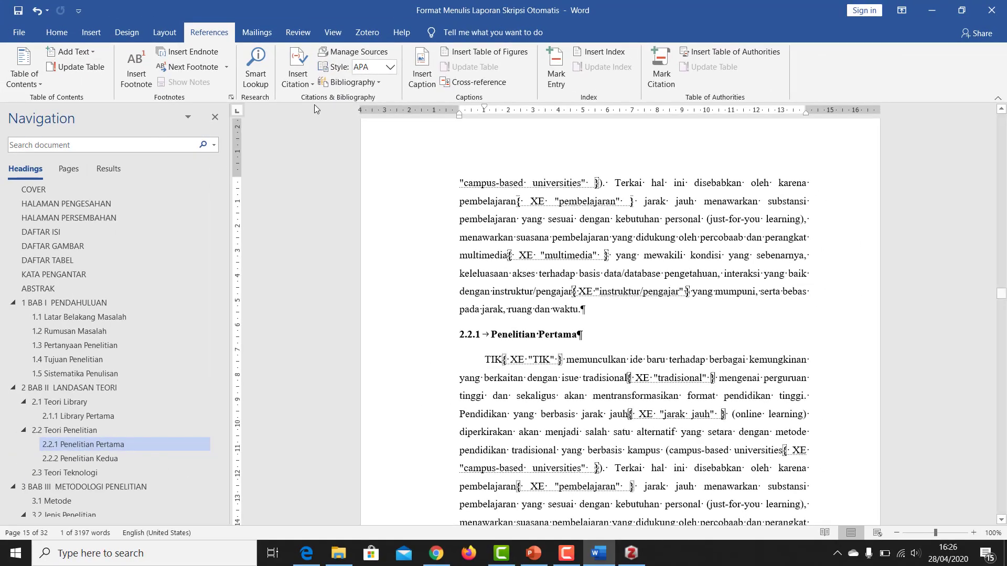
{"action": "left_click", "coordinate": [56, 35]}
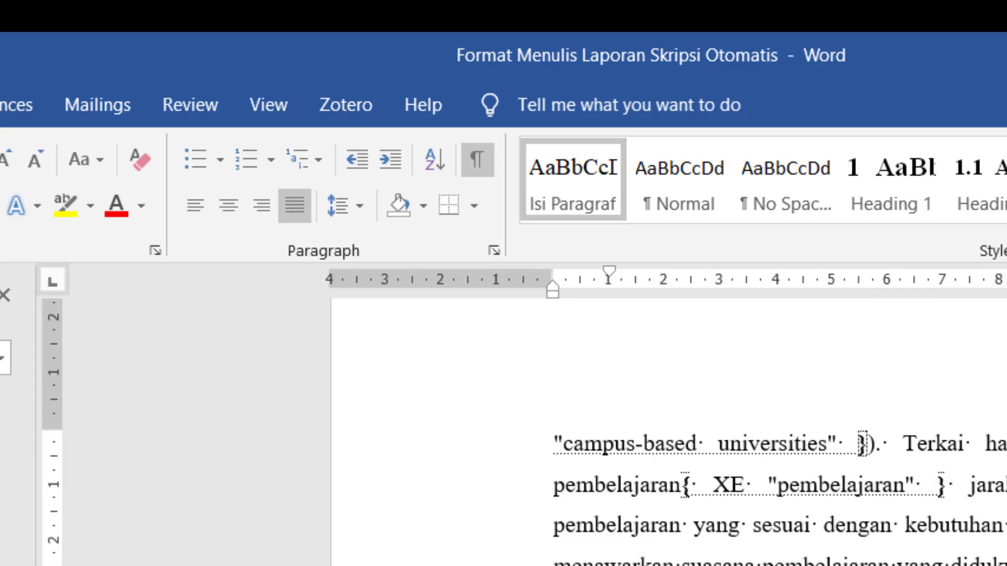
{"action": "left_click", "coordinate": [476, 158]}
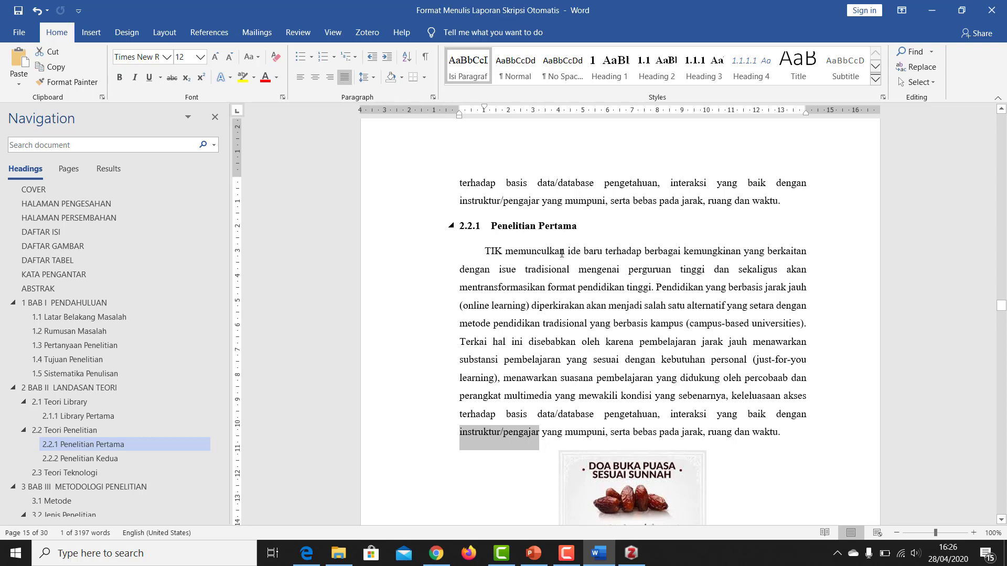
{"action": "left_click", "coordinate": [562, 250]}
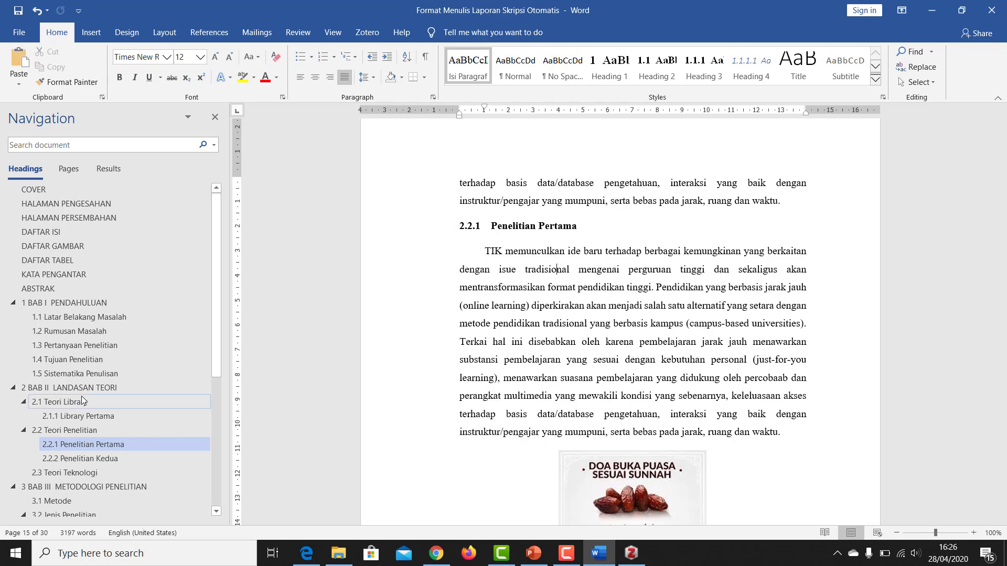
- Go to the INDEX page and add an empty paragraph below its heading
{"action": "scroll", "coordinate": [105, 393], "scroll_direction": "down", "scroll_amount": 5}
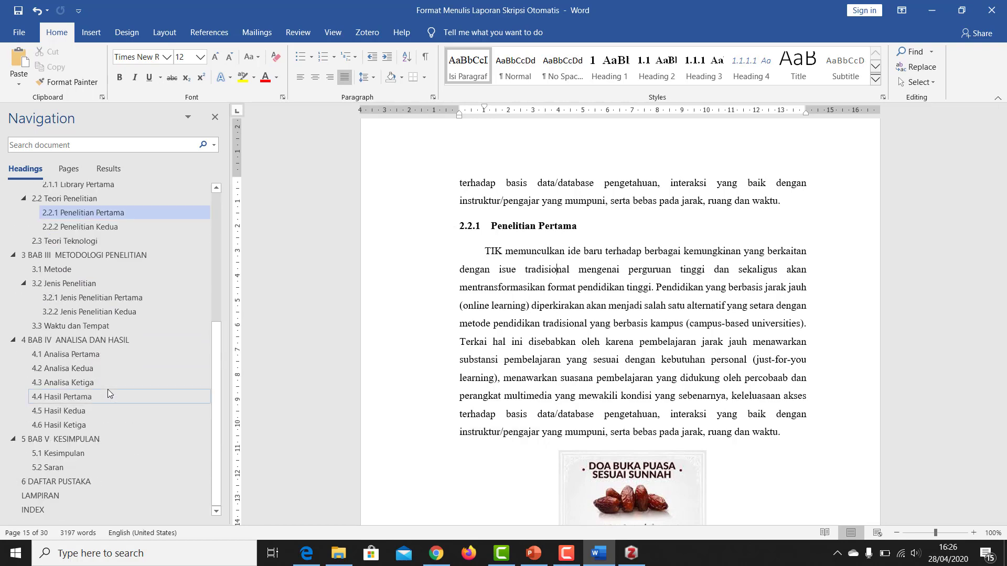
{"action": "left_click", "coordinate": [33, 510]}
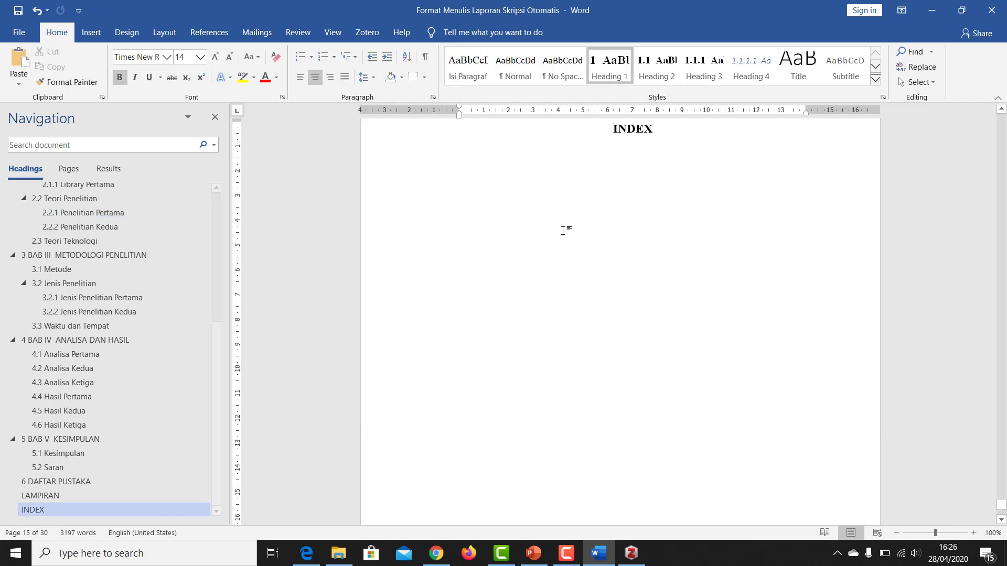
{"action": "scroll", "coordinate": [659, 168], "scroll_direction": "up", "scroll_amount": 1}
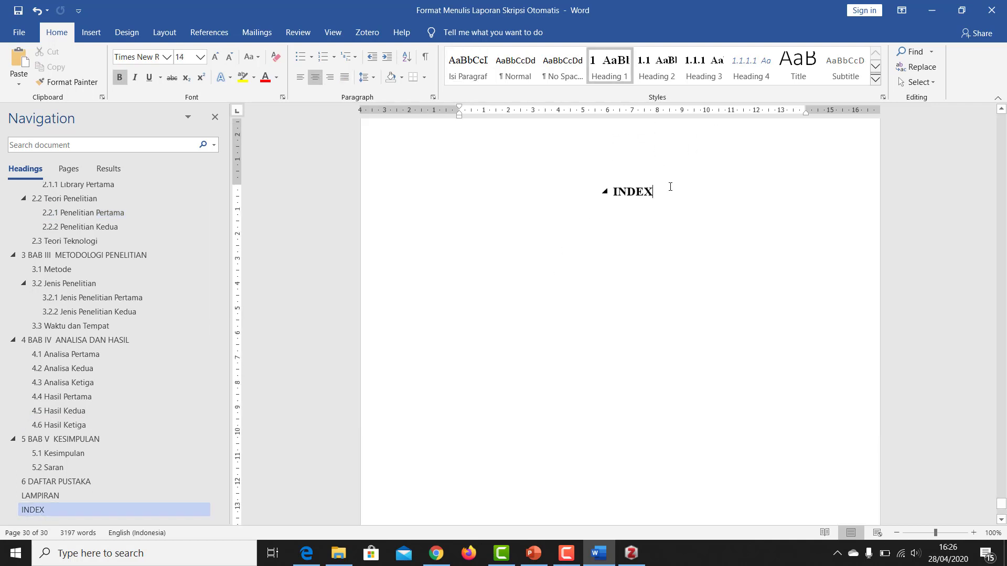
{"action": "key", "text": "Return"}
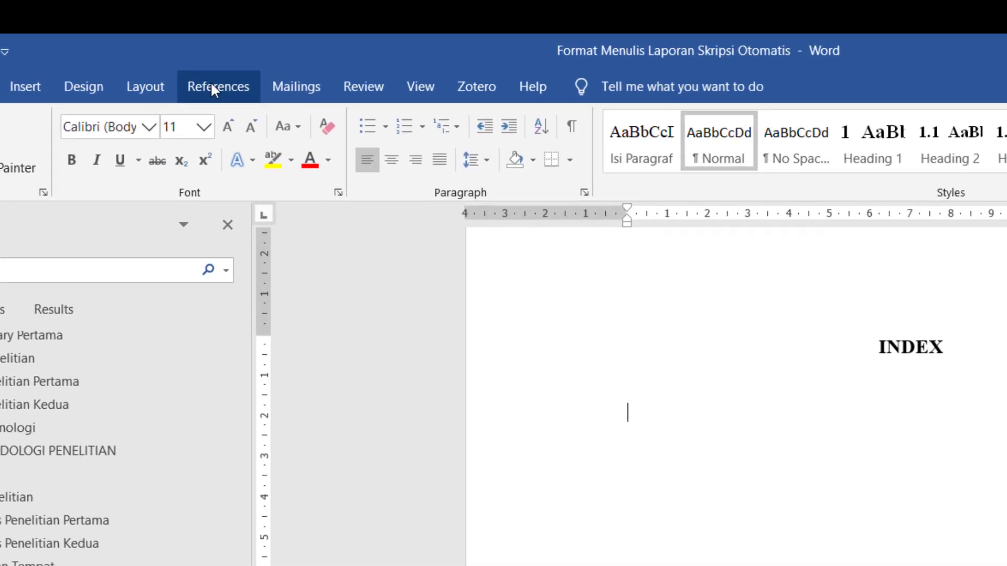
- Open the Index settings for the empty paragraph below the INDEX heading
{"action": "left_click", "coordinate": [194, 35]}
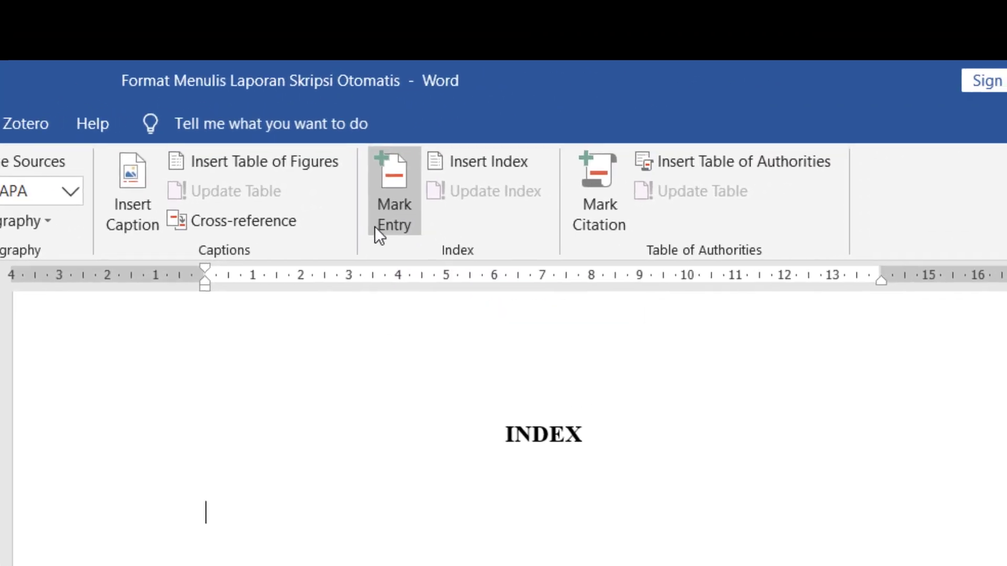
{"action": "left_click", "coordinate": [492, 160]}
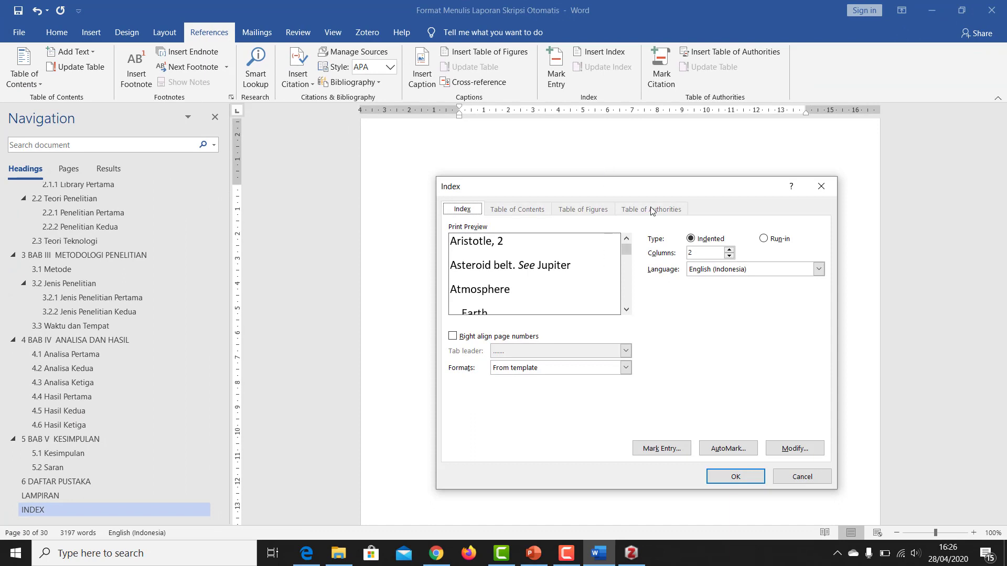
{"action": "left_click_drag", "start_coordinate": [659, 191], "coordinate": [660, 165]}
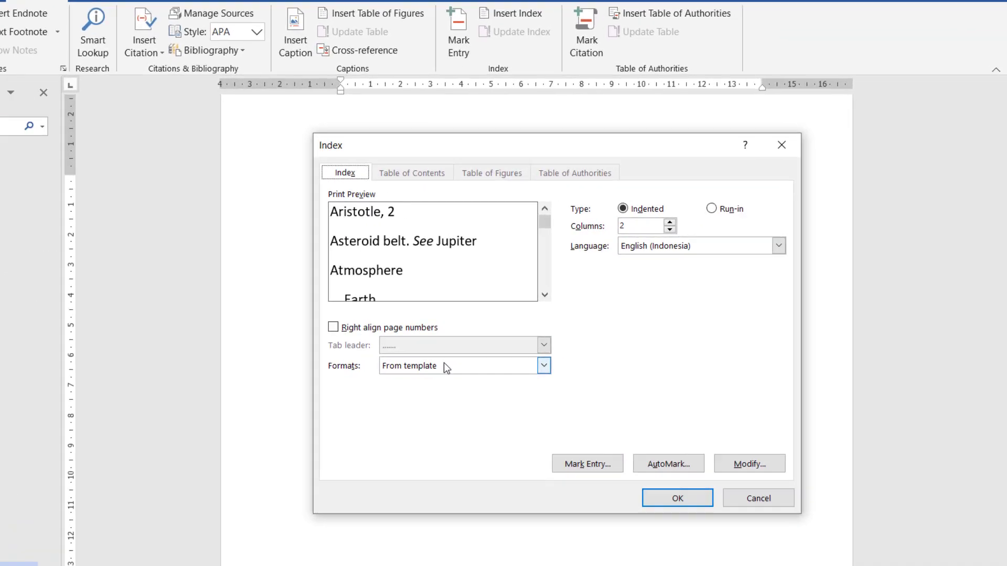
- Preview the Classic, Fancy, Modern and Bulleted index formats one after another
{"action": "left_click", "coordinate": [546, 343]}
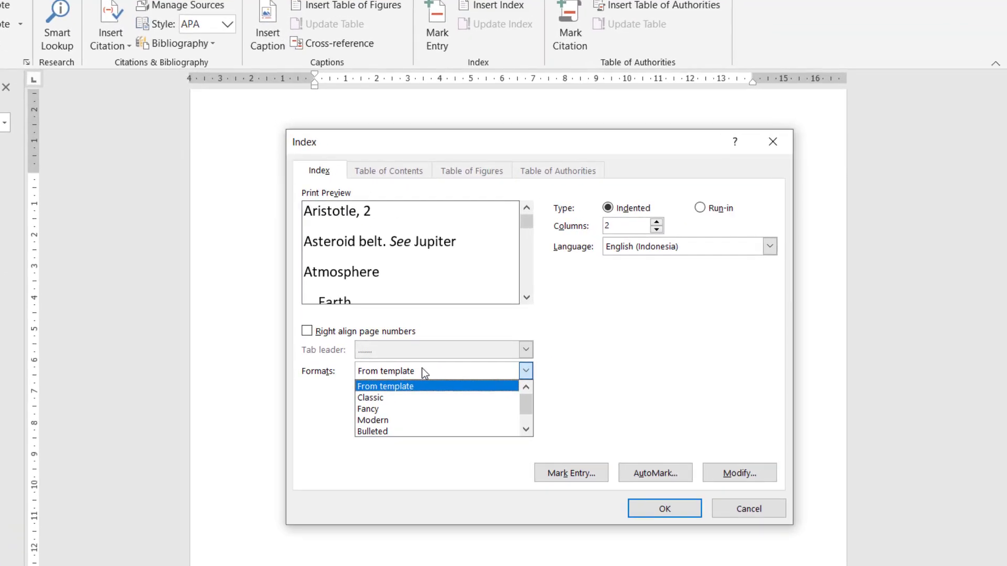
{"action": "left_click", "coordinate": [409, 397]}
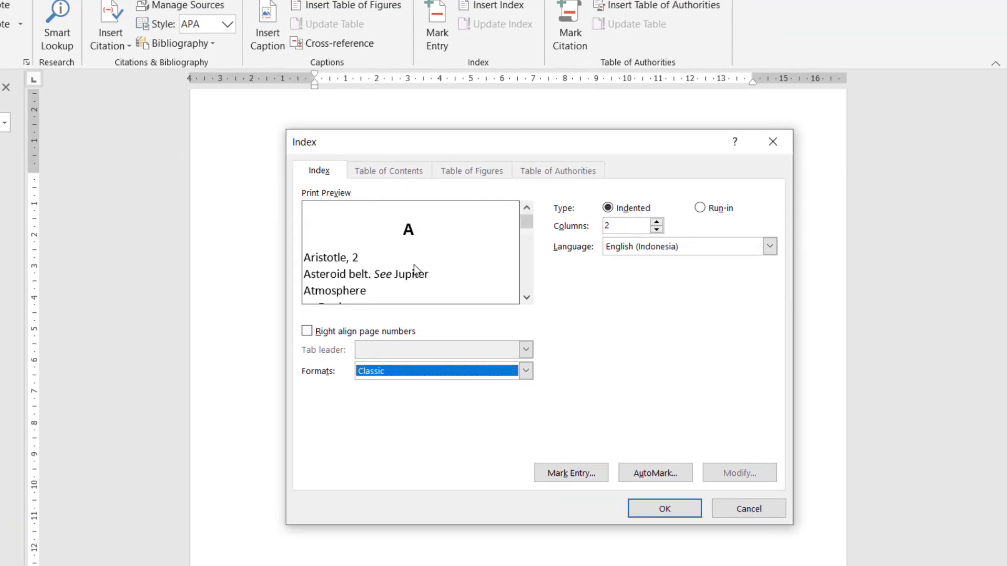
{"action": "left_click_drag", "start_coordinate": [524, 223], "coordinate": [538, 208]}
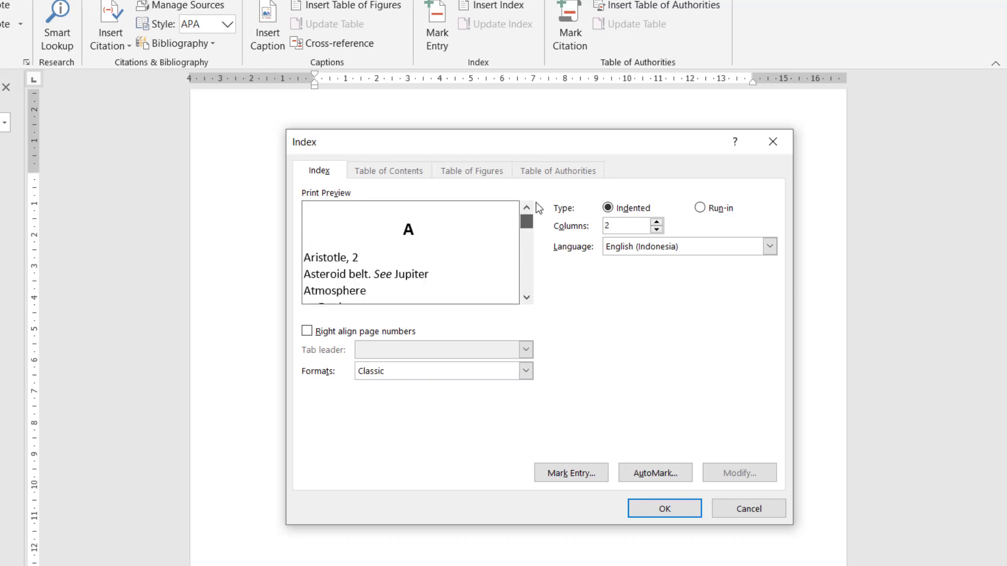
{"action": "left_click", "coordinate": [448, 372]}
{"action": "left_click", "coordinate": [427, 397]}
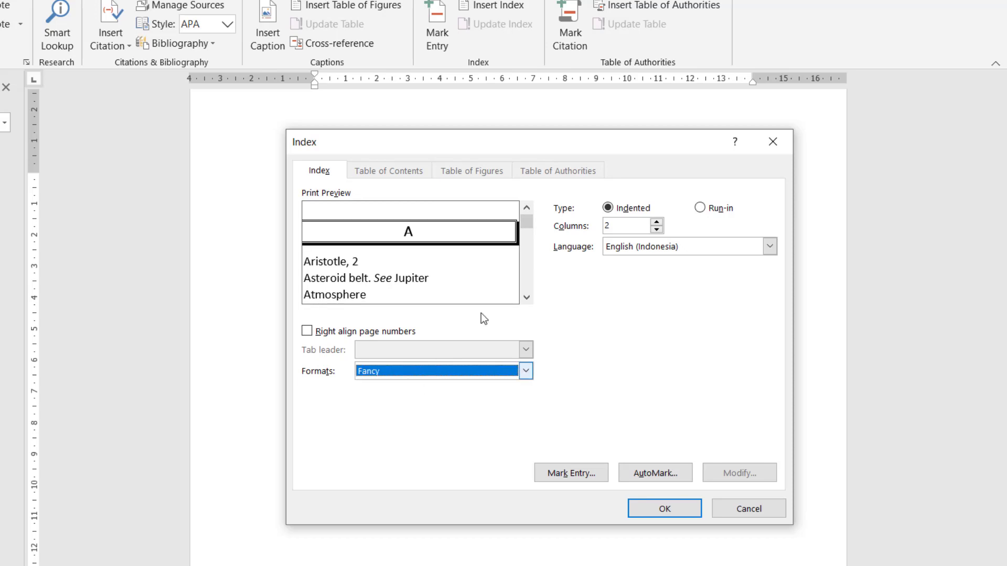
{"action": "left_click_drag", "start_coordinate": [534, 232], "coordinate": [486, 285]}
{"action": "left_click", "coordinate": [446, 371]}
{"action": "left_click", "coordinate": [434, 411]}
{"action": "left_click", "coordinate": [451, 370]}
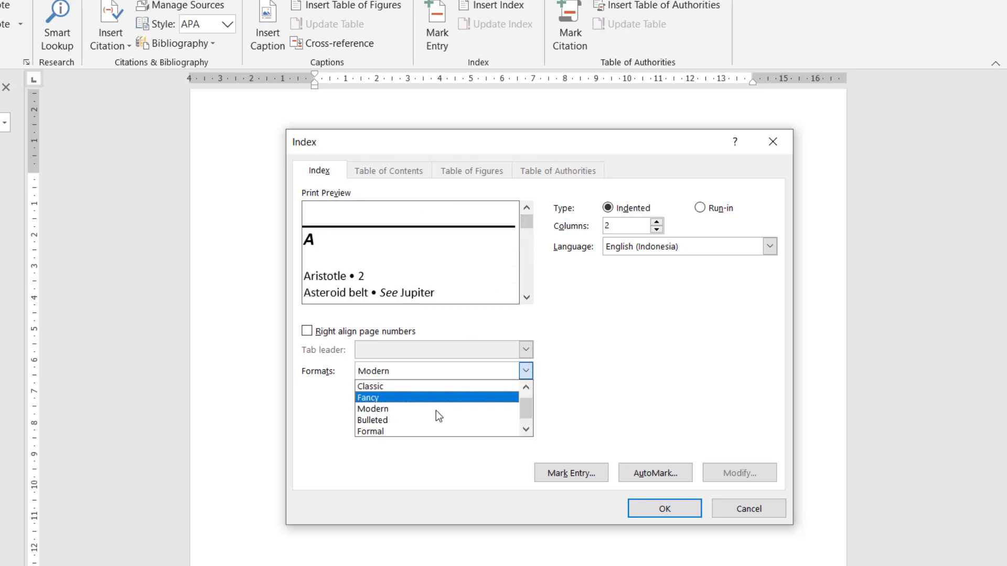
{"action": "left_click", "coordinate": [429, 420]}
{"action": "left_click_drag", "start_coordinate": [524, 222], "coordinate": [494, 266]}
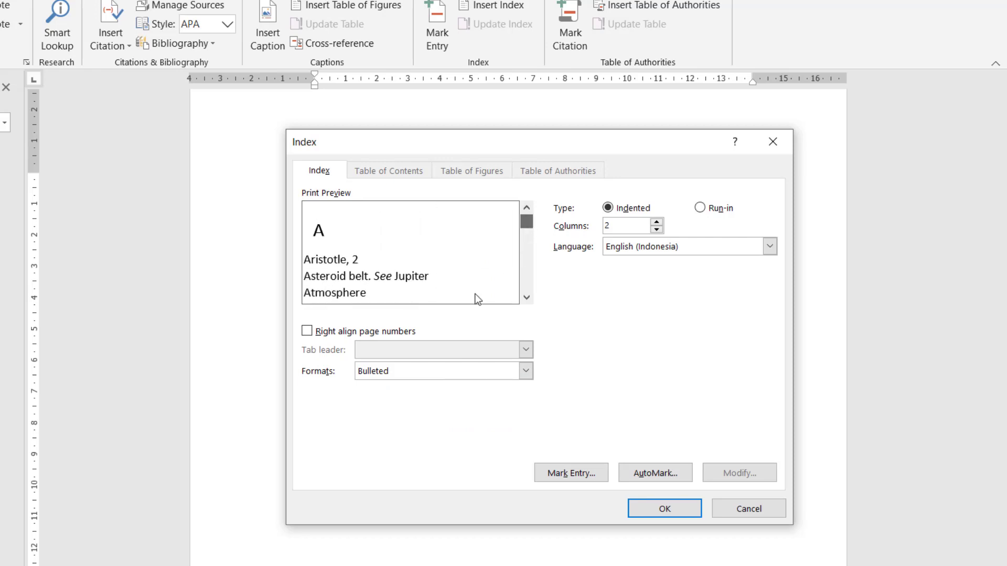
- Preview the Formal index format and compare it again with Classic, Fancy and Modern
{"action": "left_click", "coordinate": [433, 370]}
{"action": "left_click", "coordinate": [405, 429]}
{"action": "mouse_move", "coordinate": [524, 226]}
{"action": "left_mouse_down"}
{"action": "mouse_move", "coordinate": [525, 263]}
{"action": "mouse_move", "coordinate": [529, 215]}
{"action": "left_mouse_up"}
{"action": "left_click", "coordinate": [453, 372]}
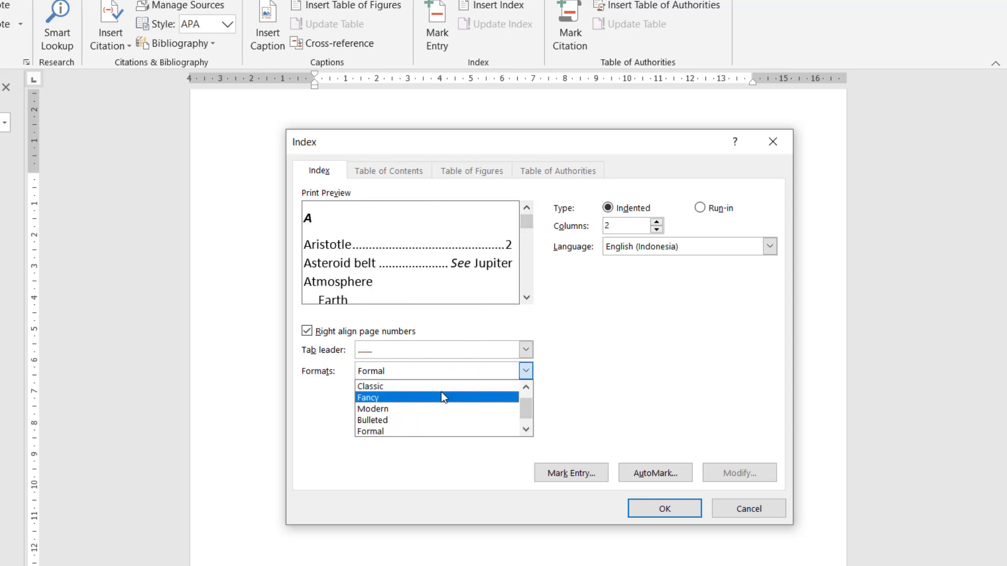
{"action": "left_click", "coordinate": [441, 384]}
{"action": "left_click_drag", "start_coordinate": [527, 221], "coordinate": [474, 318]}
{"action": "left_click", "coordinate": [450, 375]}
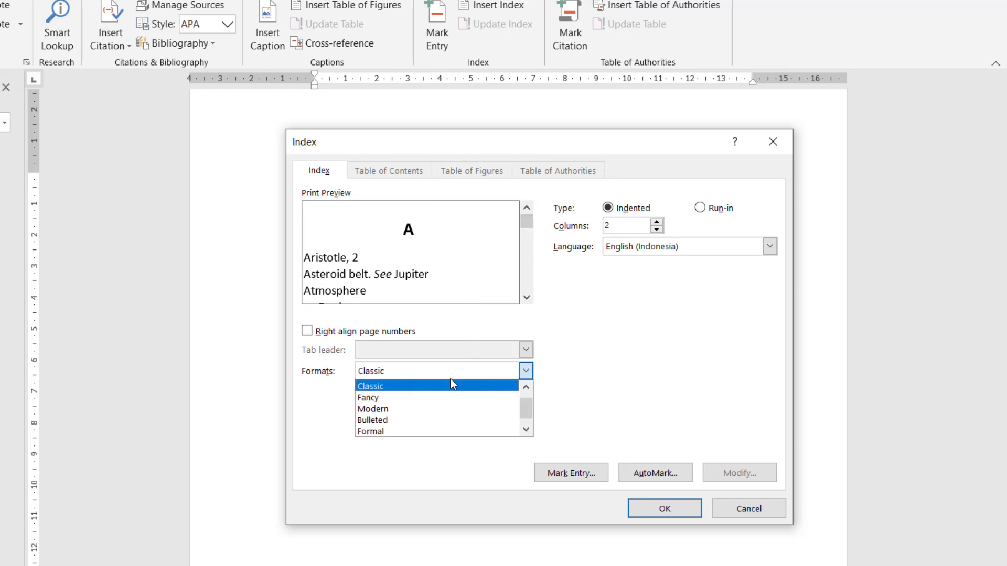
{"action": "left_click", "coordinate": [432, 397]}
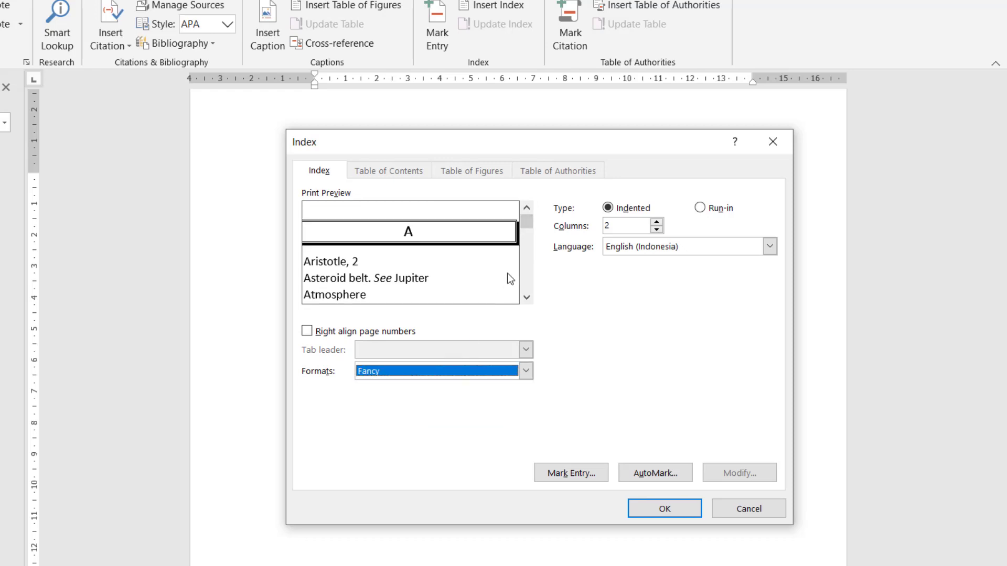
{"action": "left_click_drag", "start_coordinate": [526, 228], "coordinate": [448, 366]}
{"action": "left_click", "coordinate": [449, 370]}
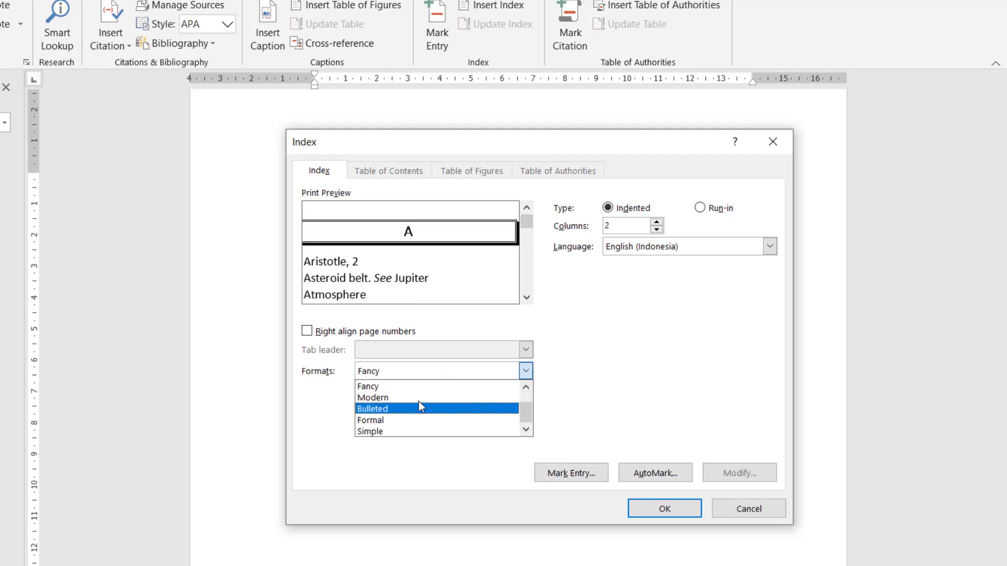
{"action": "left_click", "coordinate": [420, 394]}
{"action": "mouse_move", "coordinate": [527, 225]}
{"action": "left_mouse_down"}
{"action": "mouse_move", "coordinate": [527, 235]}
{"action": "mouse_move", "coordinate": [527, 222]}
{"action": "left_mouse_up"}
- Insert the automatic index in the Bulleted format below the INDEX heading
{"action": "left_click", "coordinate": [429, 367]}
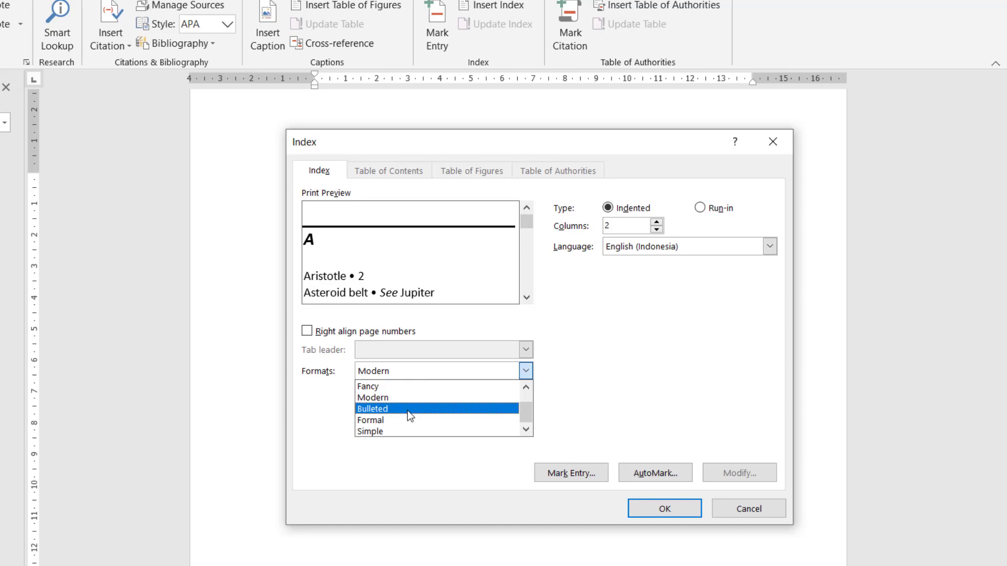
{"action": "left_click", "coordinate": [408, 412]}
{"action": "mouse_move", "coordinate": [531, 225]}
{"action": "left_mouse_down"}
{"action": "mouse_move", "coordinate": [530, 254]}
{"action": "mouse_move", "coordinate": [531, 222]}
{"action": "left_mouse_up"}
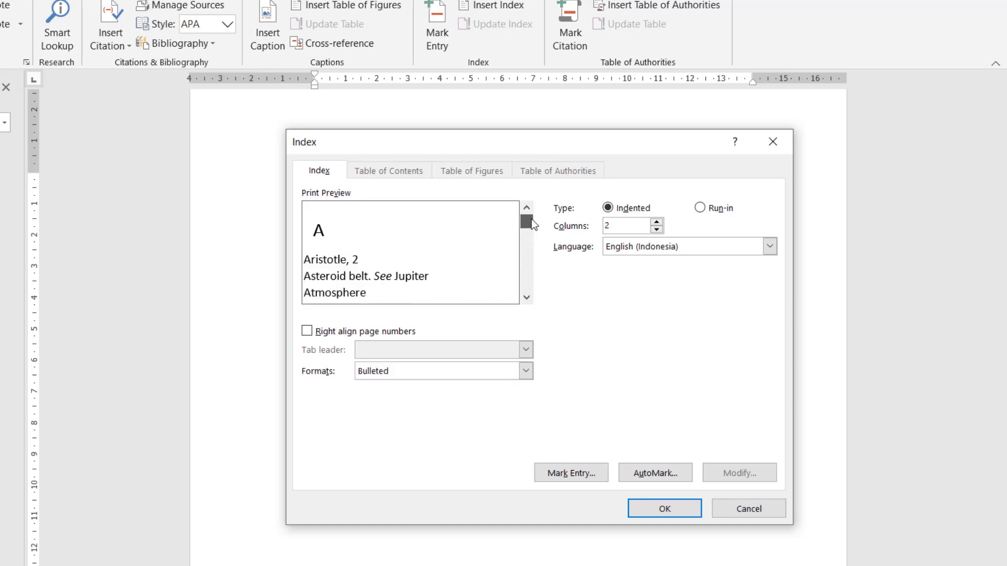
{"action": "left_click", "coordinate": [664, 508]}
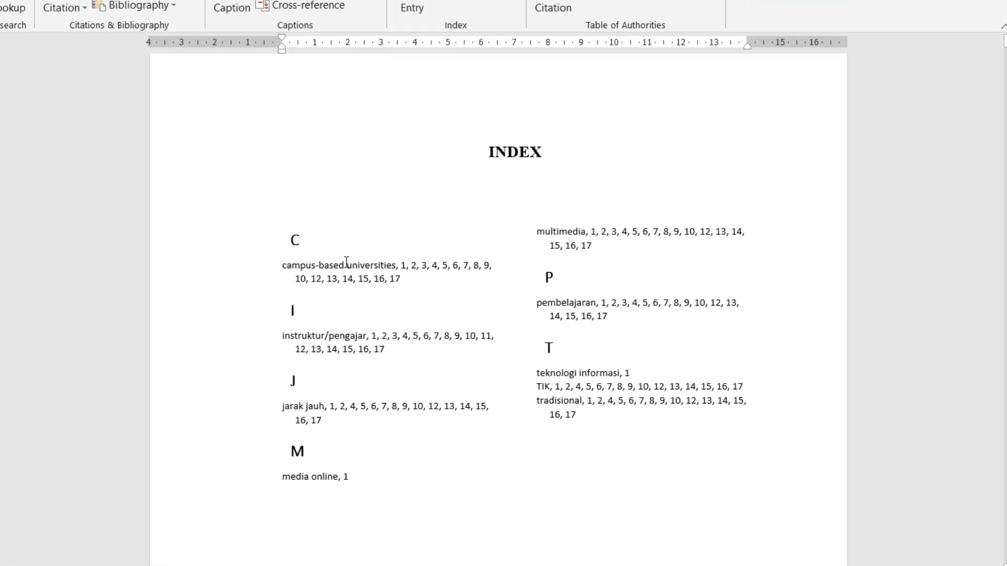
- Replace the generated index on the INDEX page with one in the Fancy format
{"action": "left_click", "coordinate": [489, 280]}
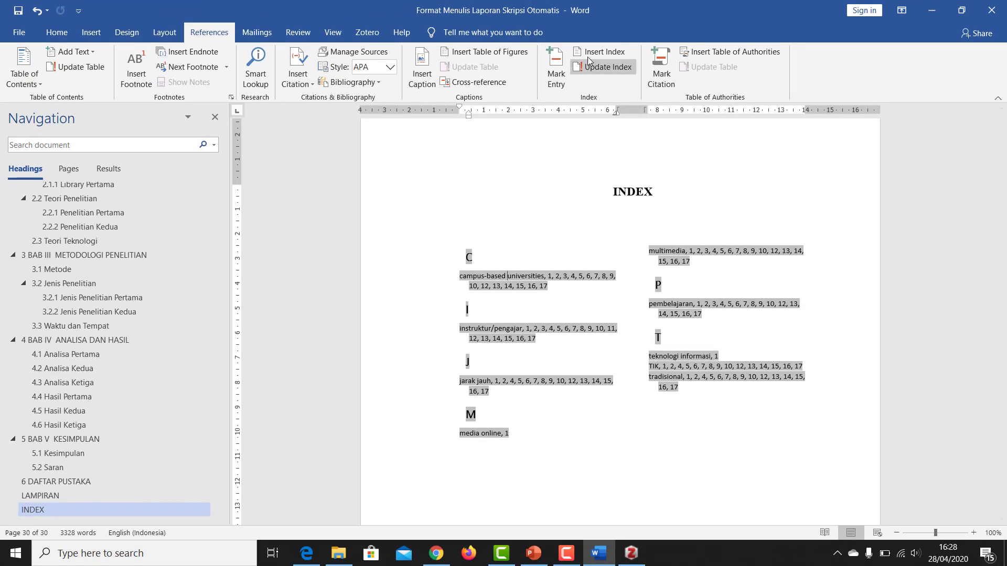
{"action": "left_click", "coordinate": [605, 52]}
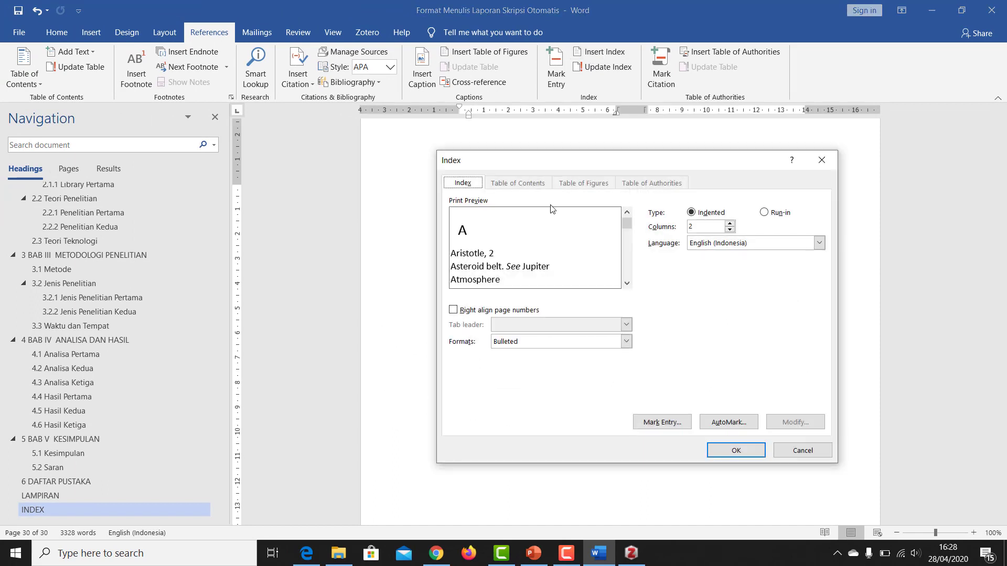
{"action": "left_click", "coordinate": [610, 345]}
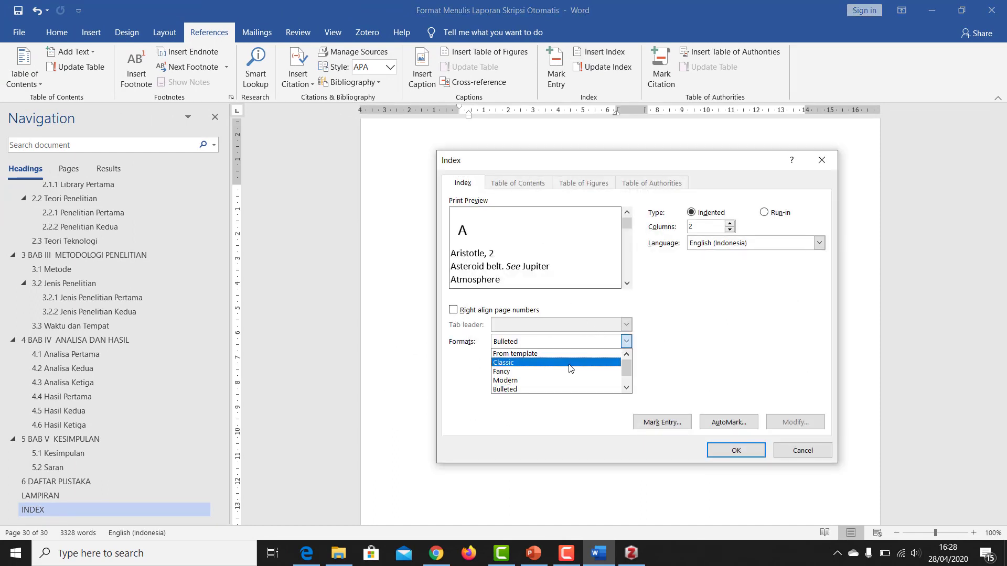
{"action": "left_click", "coordinate": [562, 380]}
{"action": "left_click", "coordinate": [583, 342]}
{"action": "left_click", "coordinate": [565, 363]}
{"action": "left_click", "coordinate": [572, 344]}
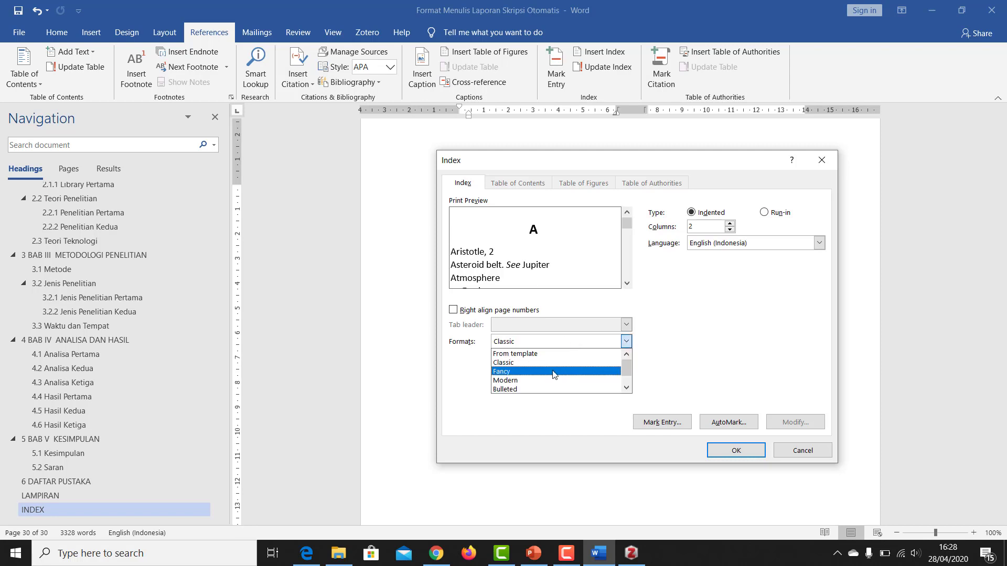
{"action": "left_click", "coordinate": [553, 373]}
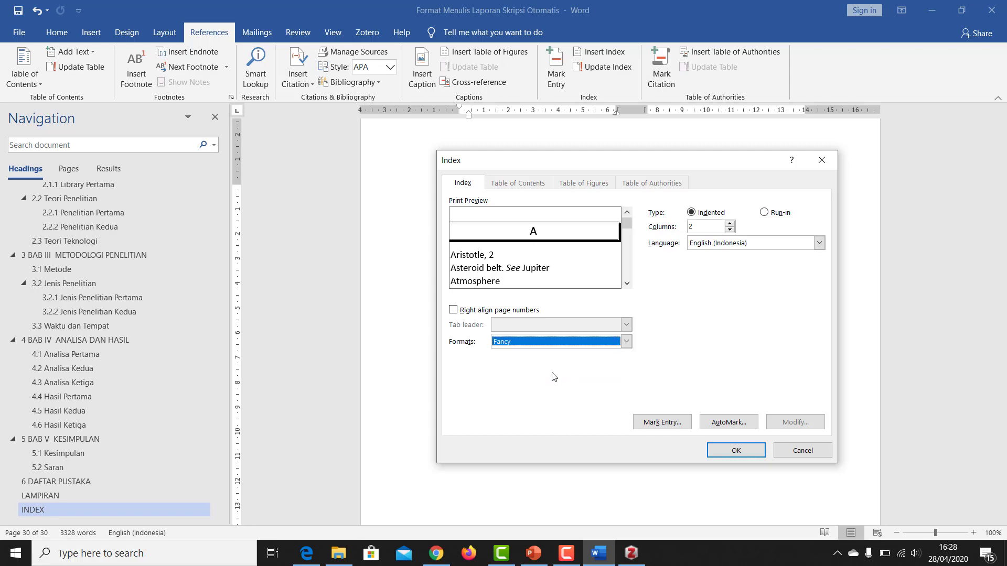
{"action": "left_click", "coordinate": [735, 452]}
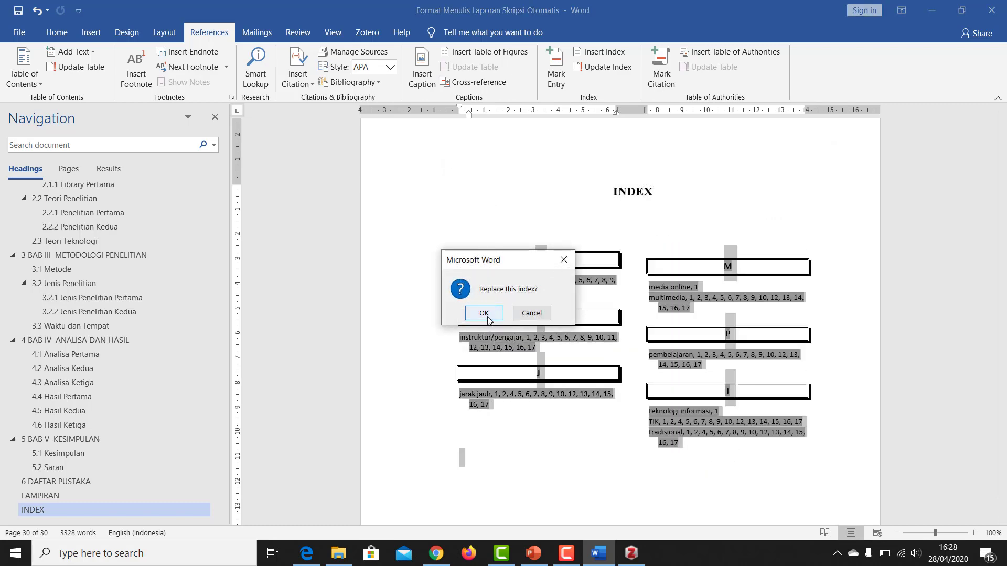
{"action": "left_click", "coordinate": [484, 317]}
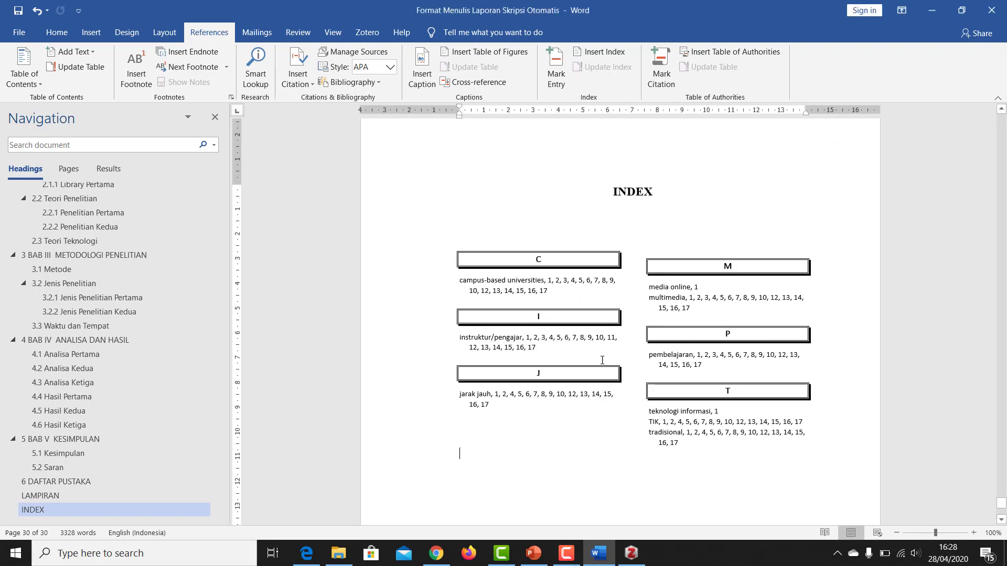
{"action": "scroll", "coordinate": [741, 330], "scroll_direction": "down", "scroll_amount": 5}
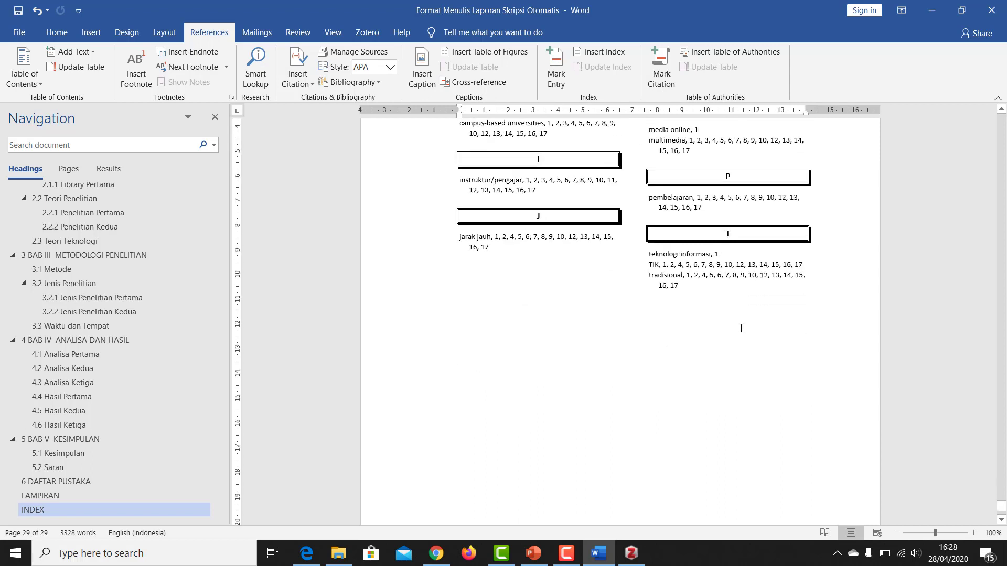
{"action": "scroll", "coordinate": [741, 326], "scroll_direction": "up", "scroll_amount": 4}
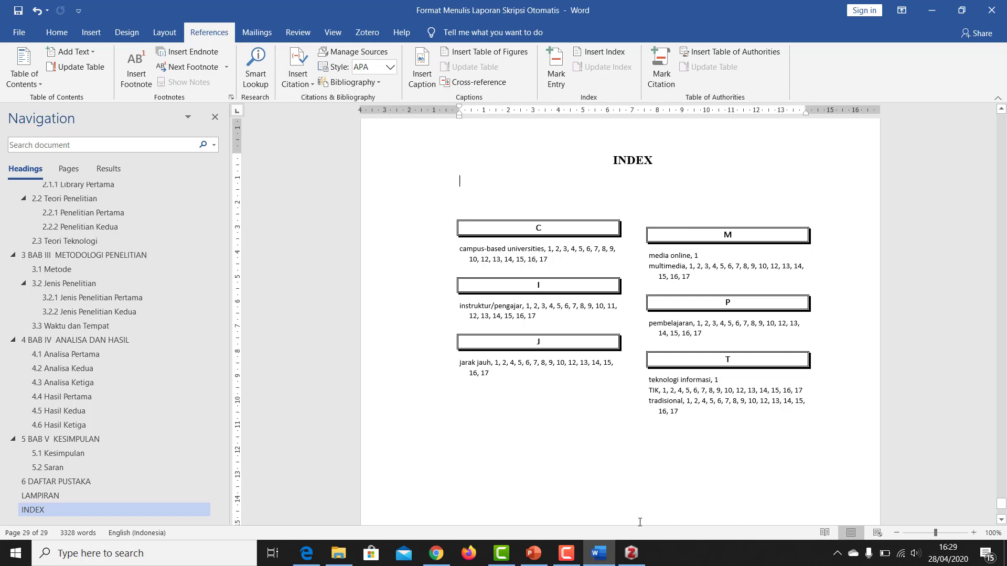
{"action": "left_click", "coordinate": [567, 553]}
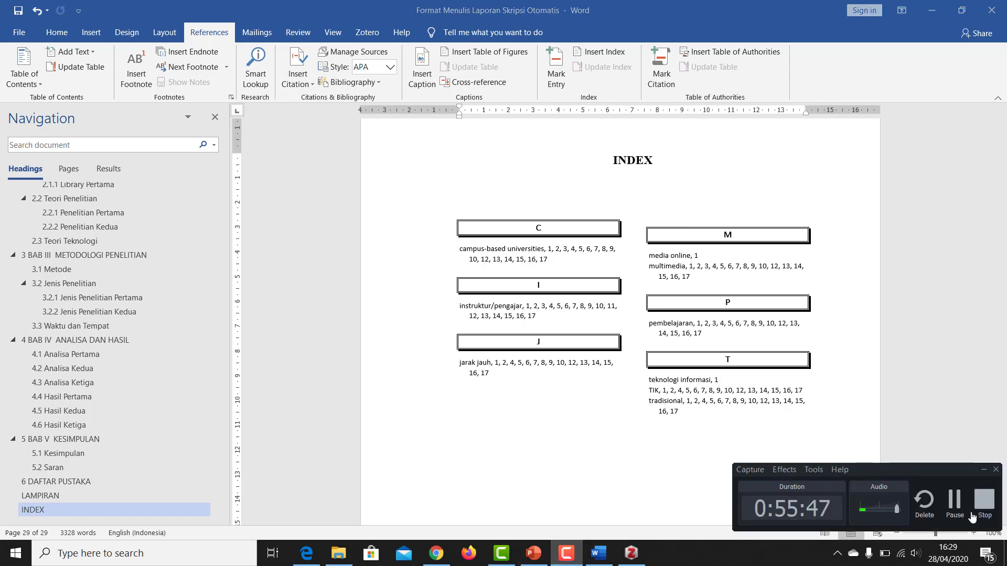